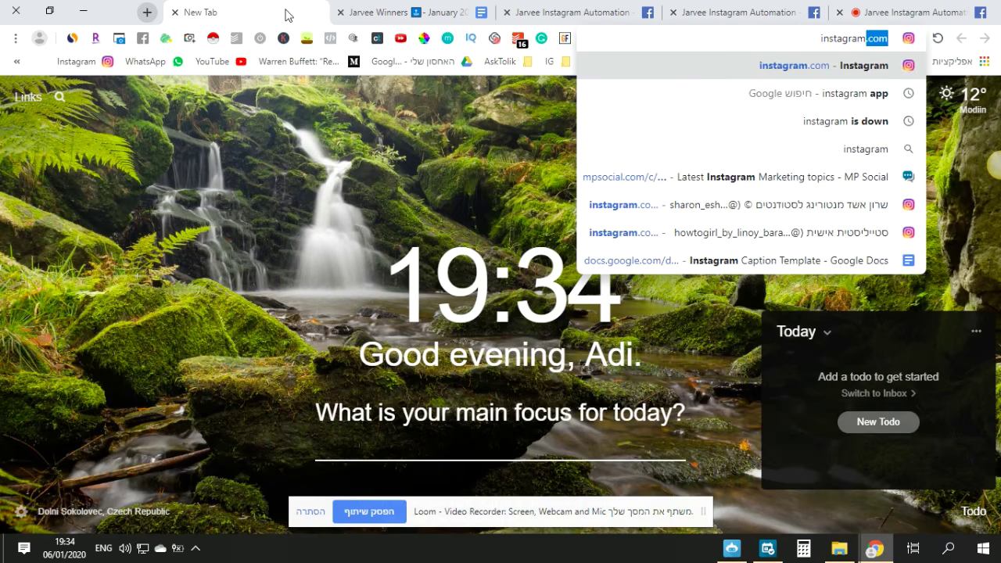
Search Google for "instagram app", open Instagram's Google Play listing and look through its additional information and reviews.
key("Return")
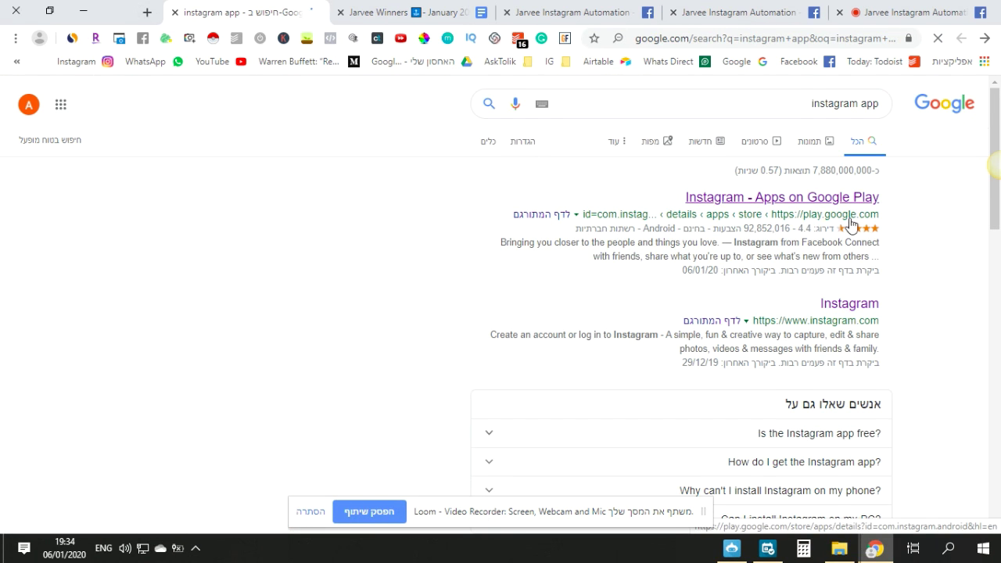
left_click(827, 210)
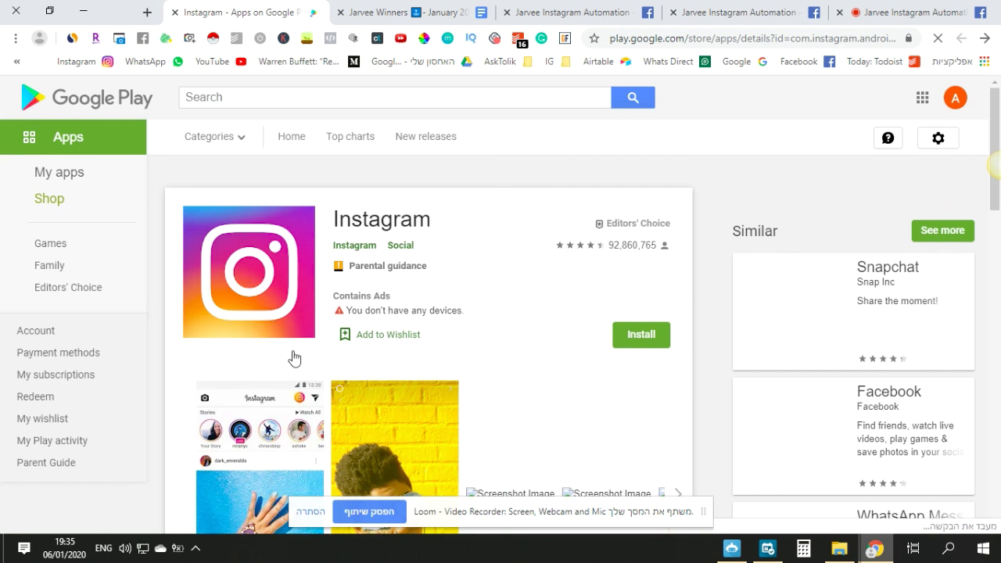
scroll(302, 339, "down", 5)
scroll(302, 333, "down", 10)
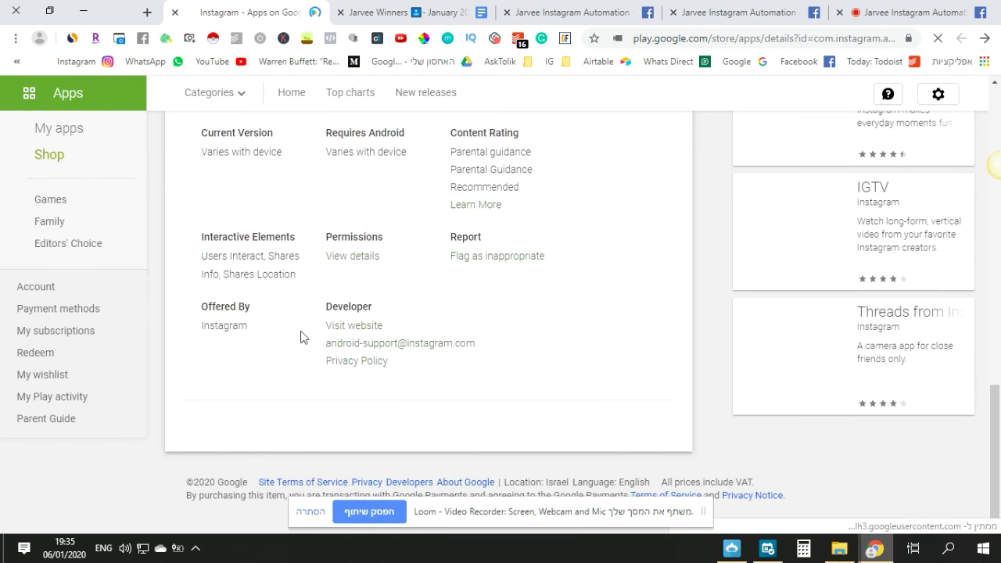
scroll(272, 335, "up", 3)
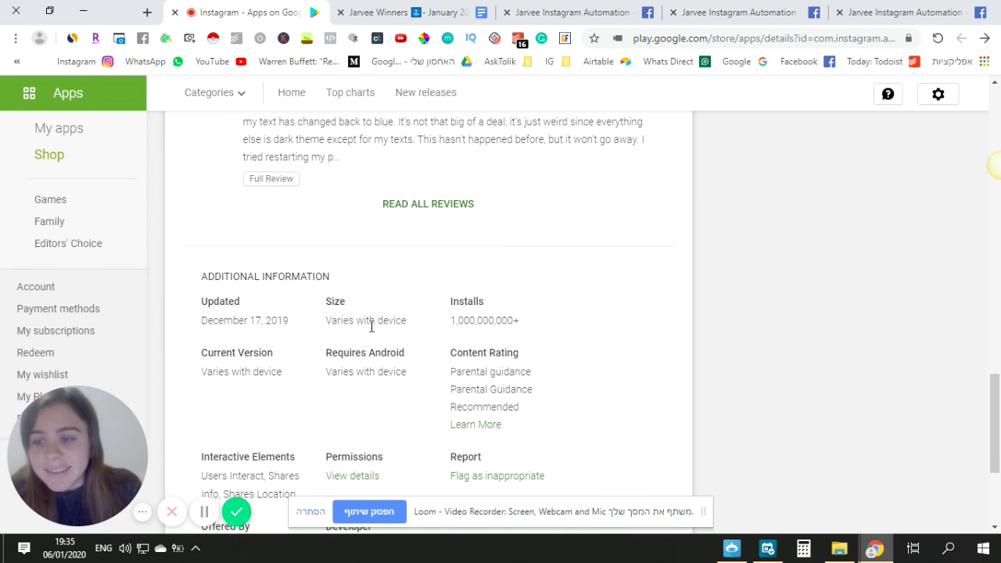
scroll(373, 339, "up", 8)
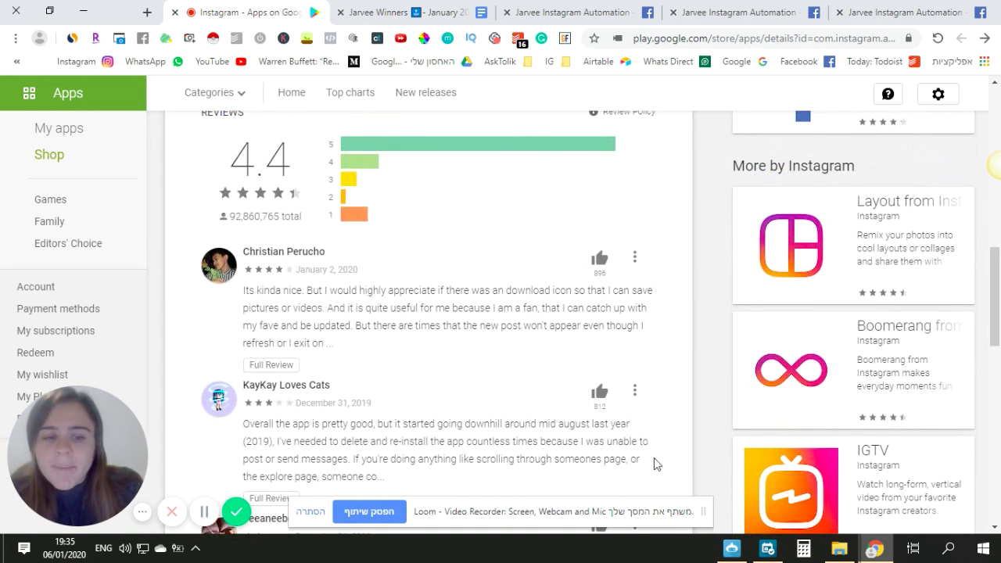
Switch from the Jarvee Winners document to JARVEE and clear the error notifications in the tools list.
left_click(468, 13)
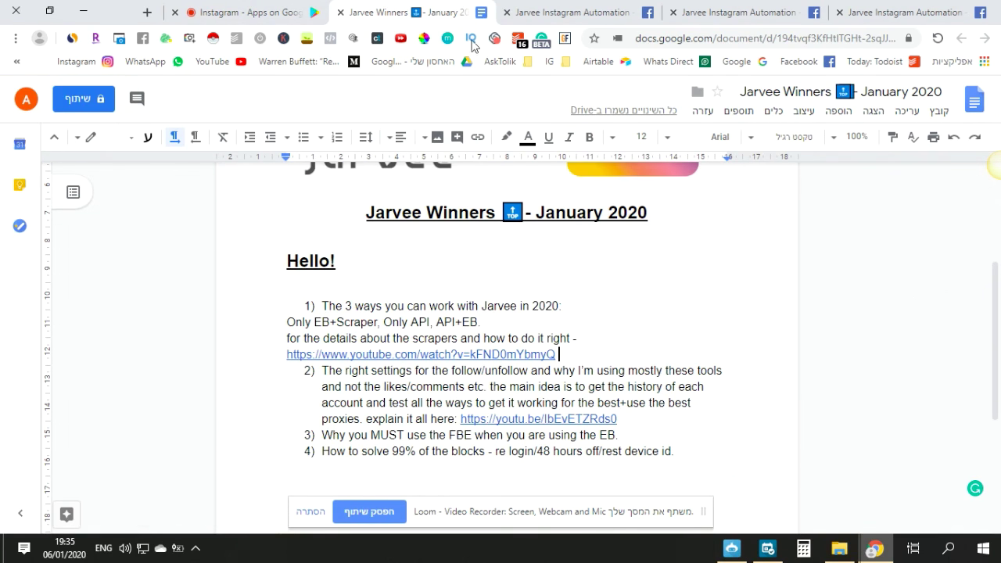
key("alt+Tab")
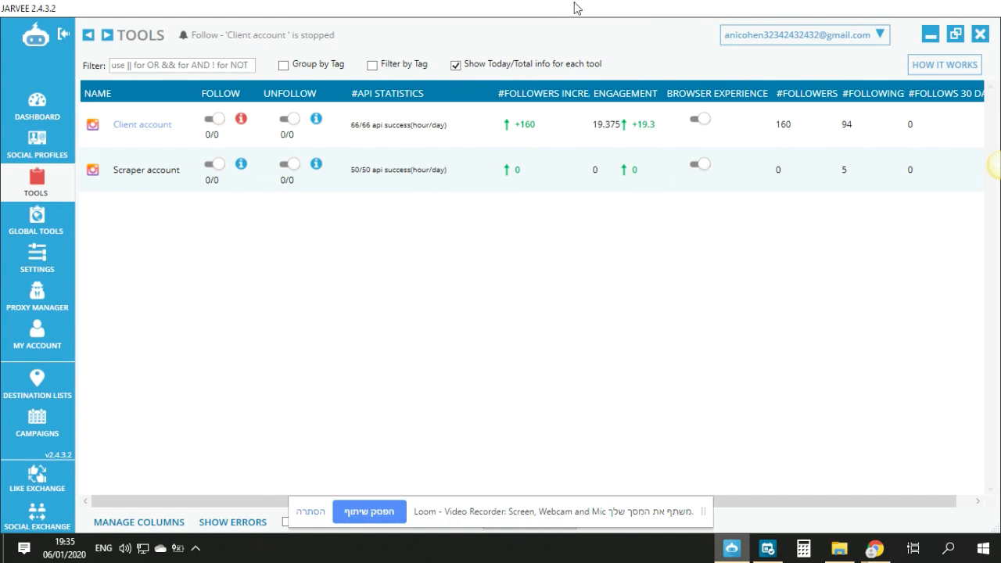
left_click(38, 154)
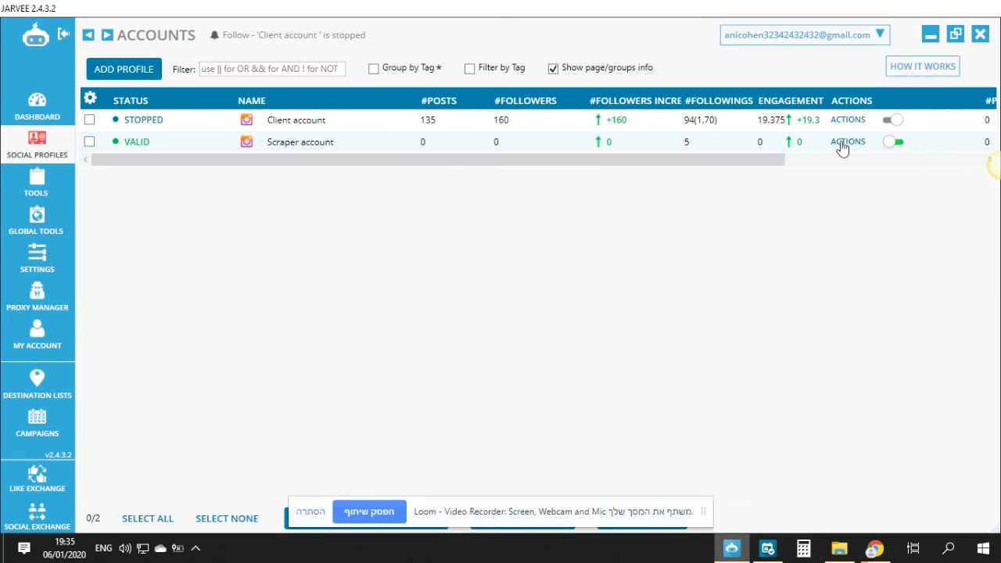
left_click(48, 191)
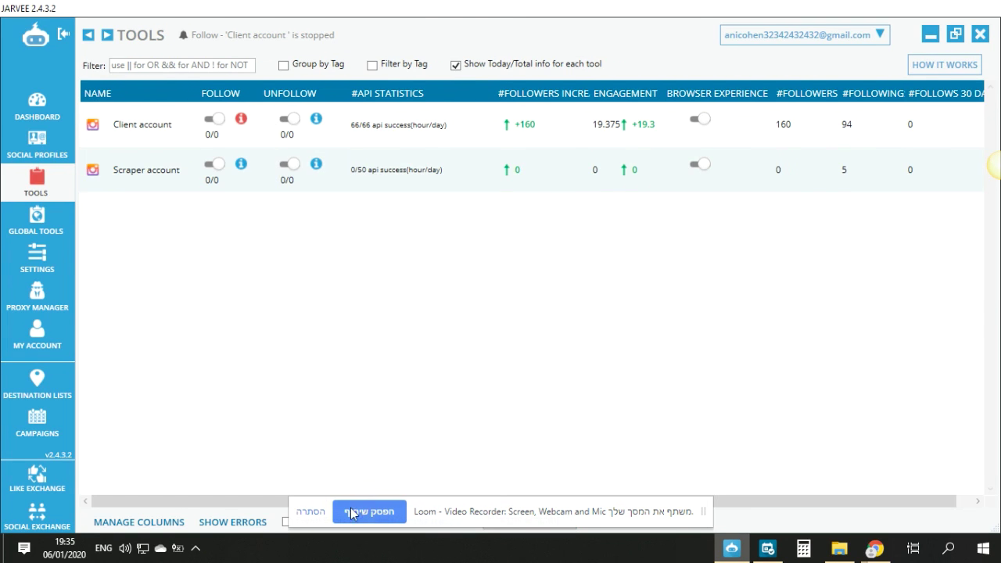
left_click(312, 512)
left_click(539, 521)
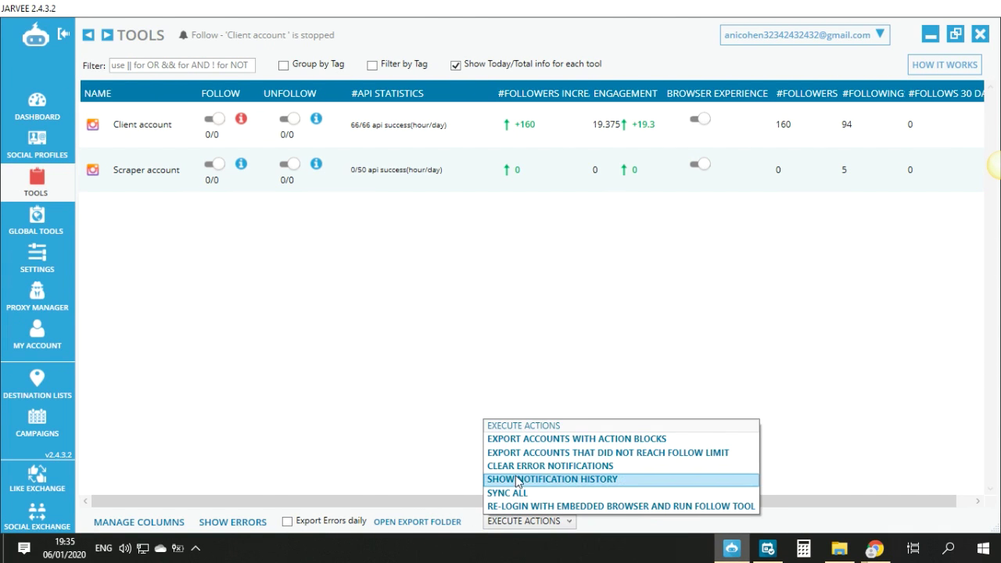
left_click(525, 469)
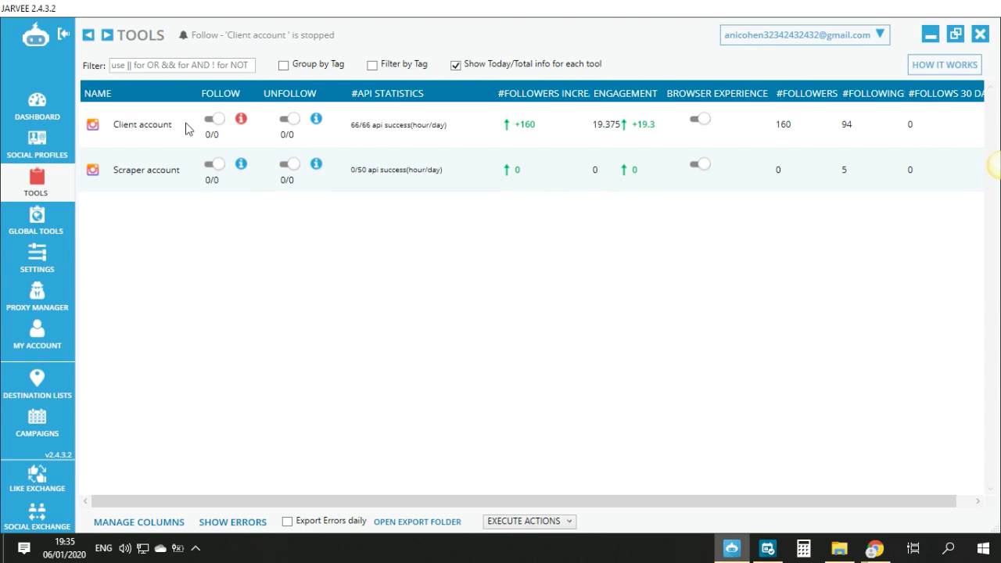
Open the Client account's Follow tool and look at the target-account entry area in its follow sources.
mouse_move(163, 133)
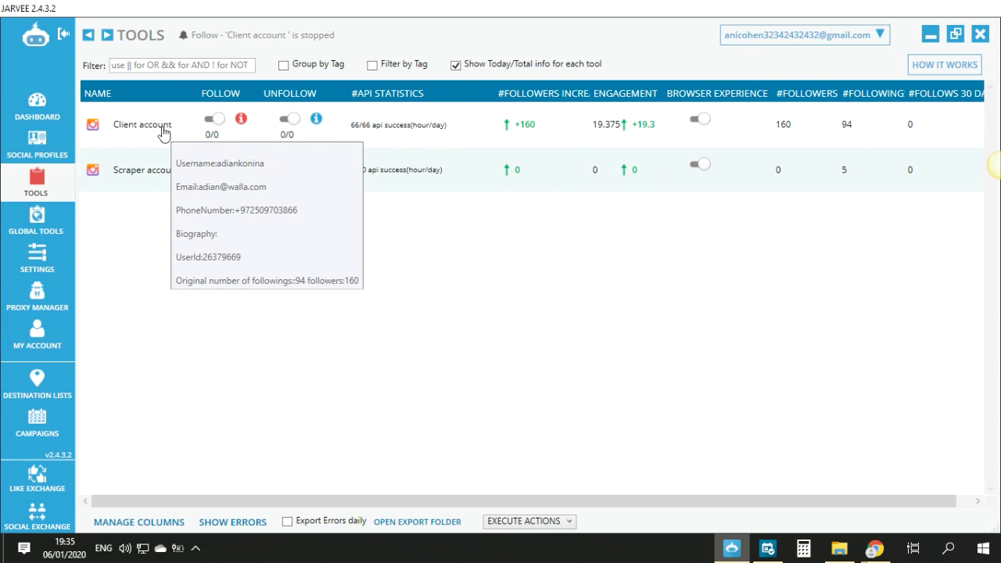
double_click(162, 133)
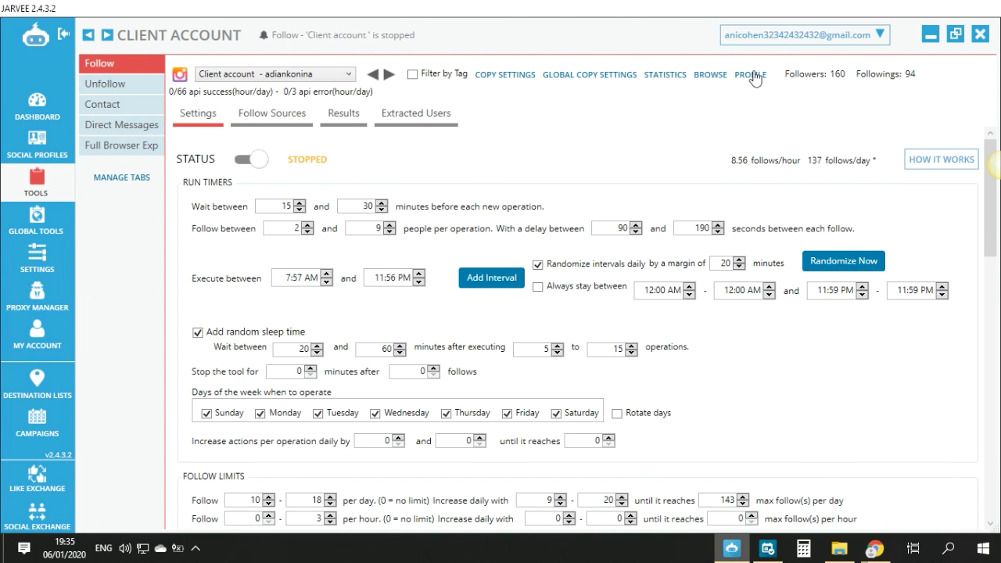
left_click(272, 113)
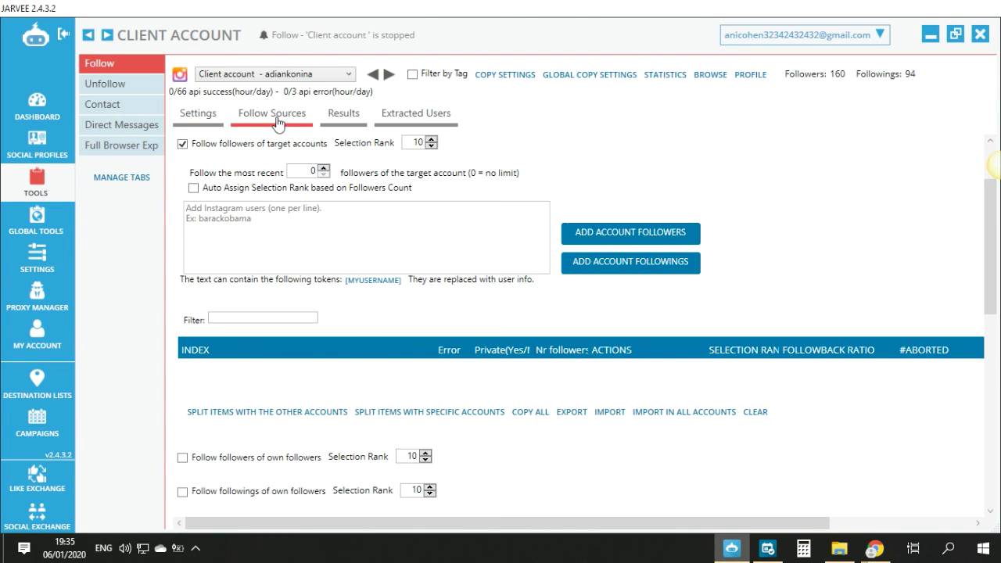
left_click(226, 227)
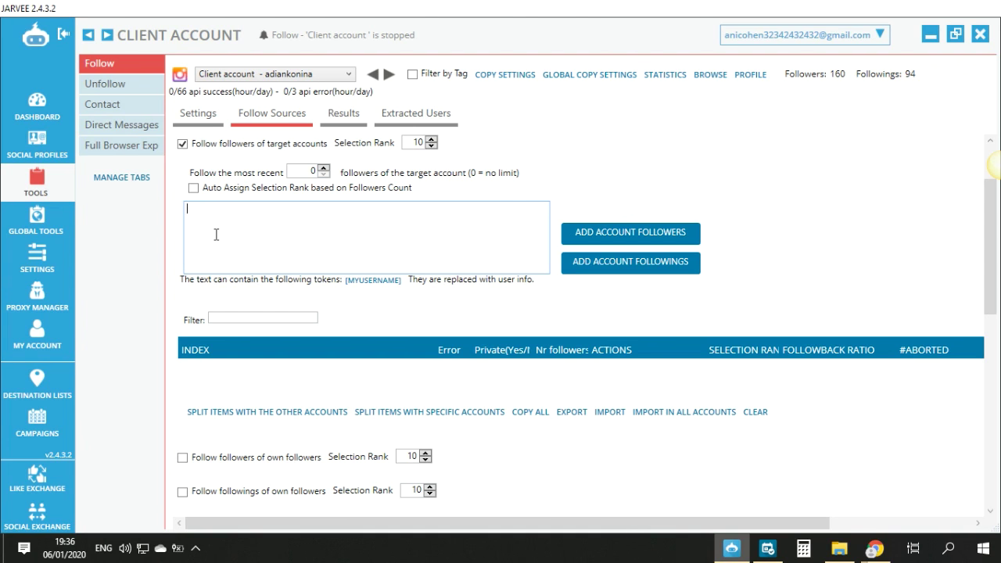
left_click(198, 114)
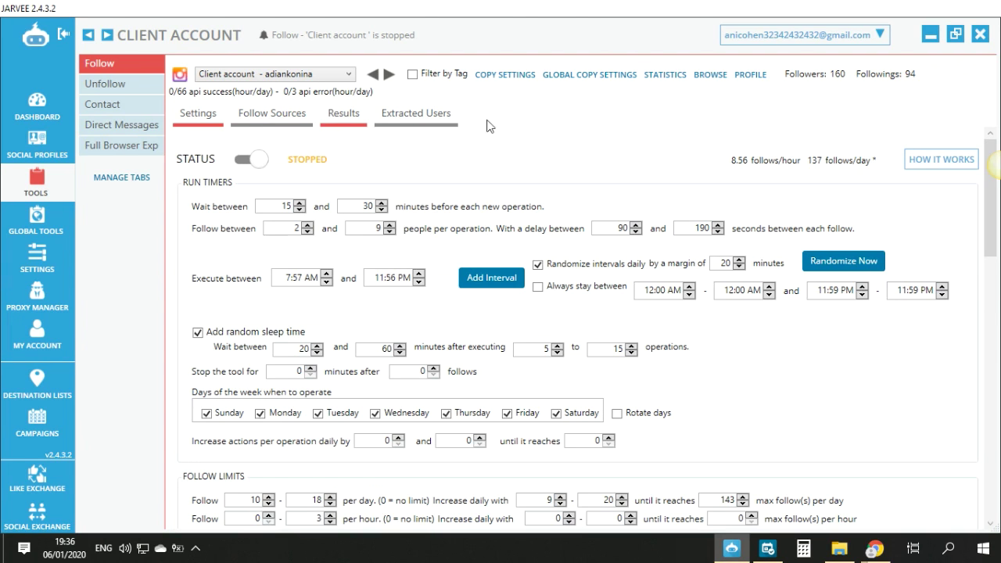
Enable "Keep accounts valid when changing the account proxy" in the Client account's advanced profile settings.
left_click(747, 75)
scroll(406, 344, "down", 15)
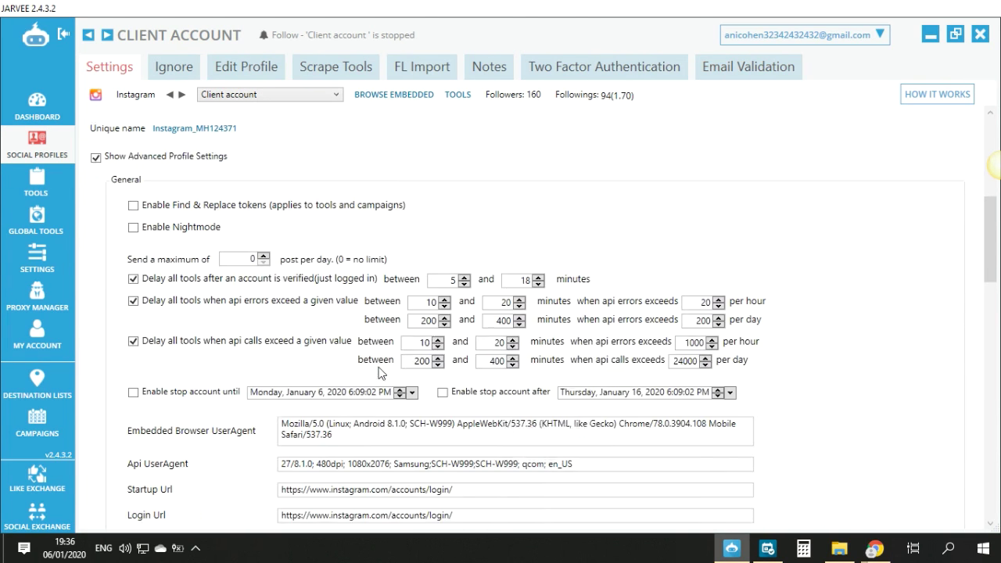
scroll(323, 367, "down", 3)
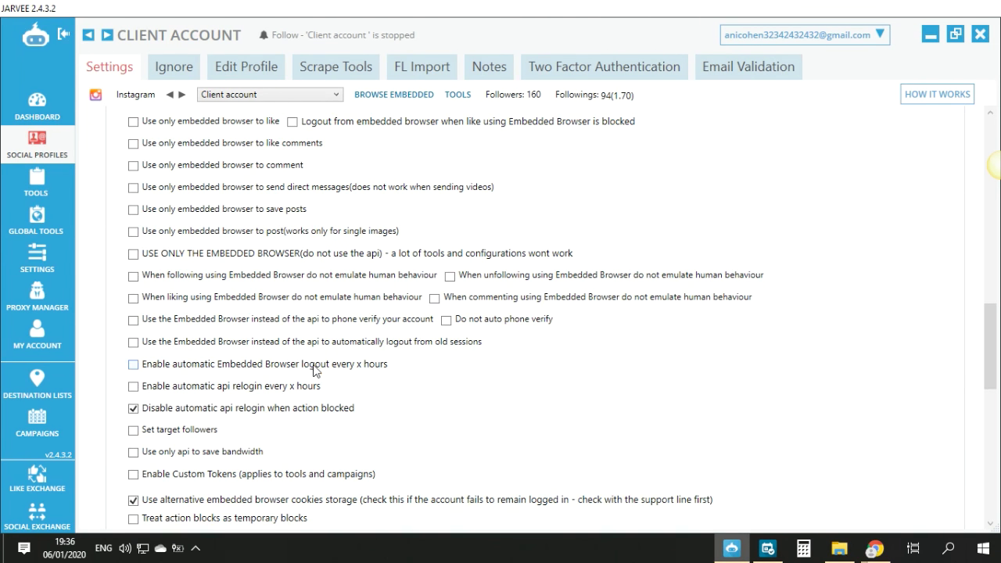
scroll(317, 368, "down", 1)
scroll(251, 270, "up", 5)
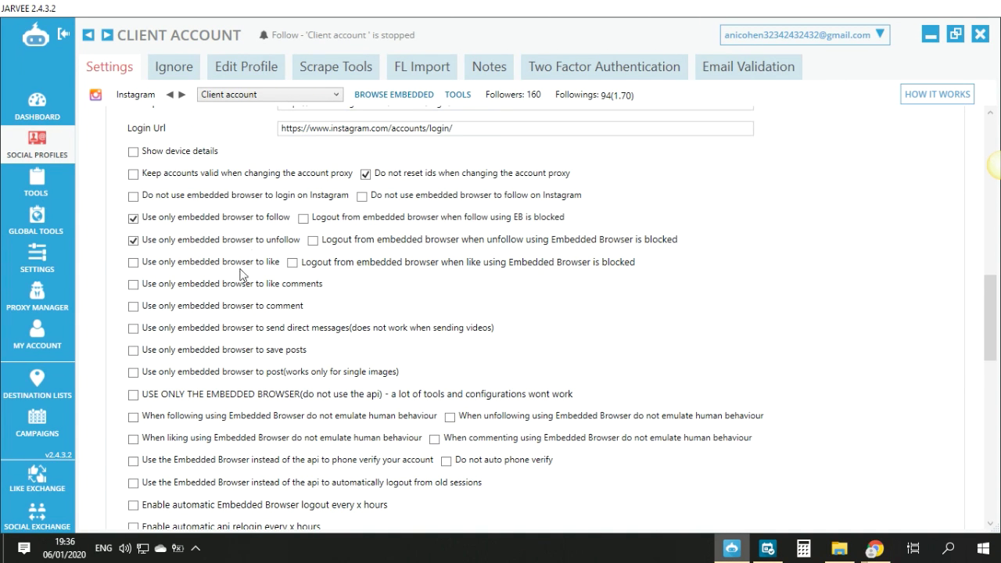
left_click(201, 175)
Enable "USE ONLY THE EMBEDDED BROWSER" for the Client account and open its embedded browser.
scroll(328, 239, "down", 5)
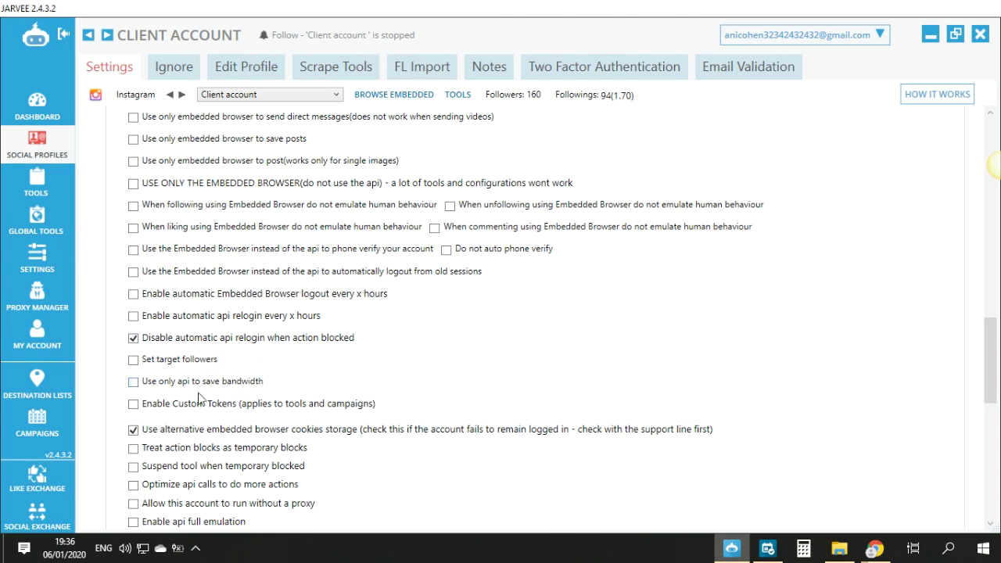
scroll(188, 366, "down", 2)
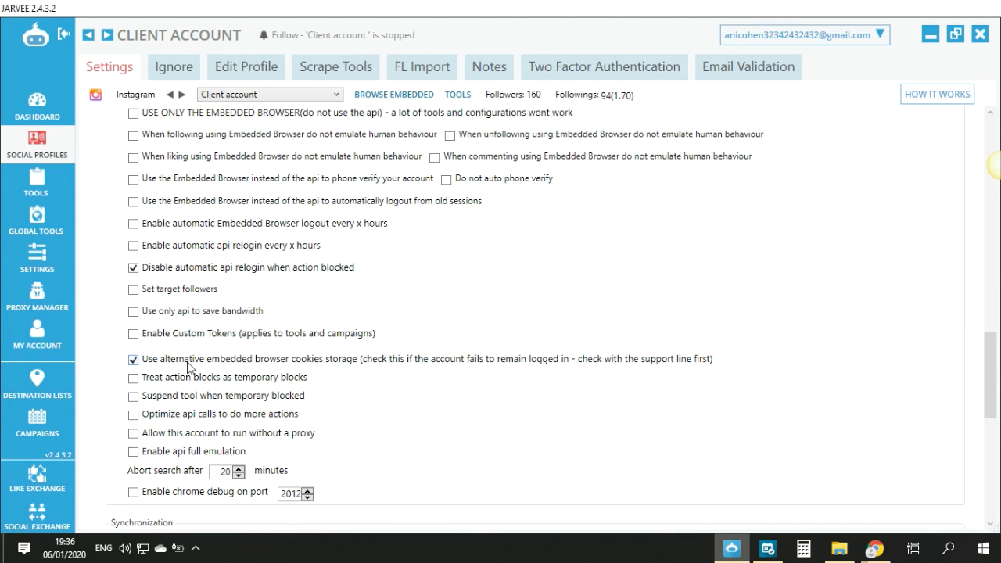
scroll(188, 366, "down", 6)
scroll(201, 334, "up", 4)
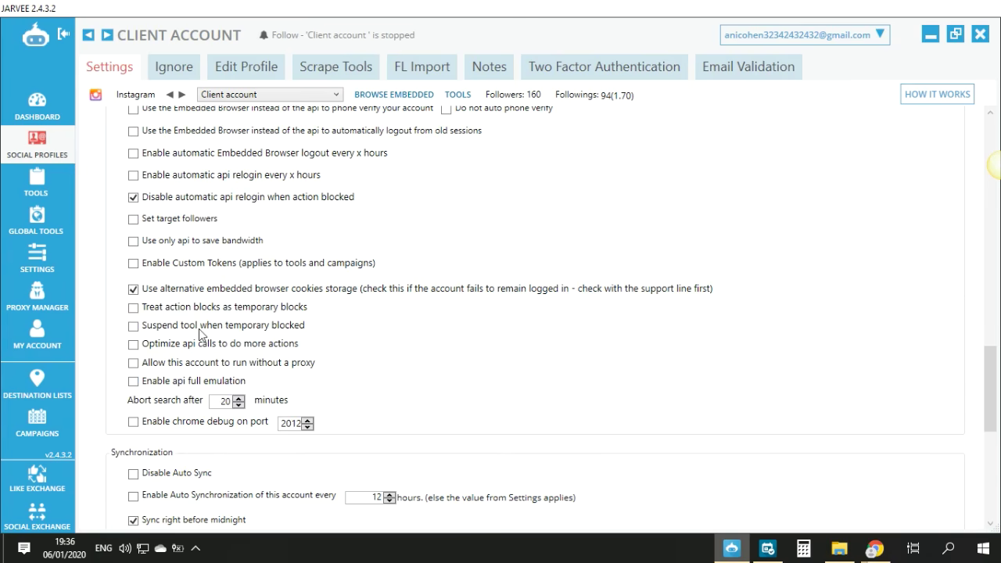
scroll(454, 220, "up", 10)
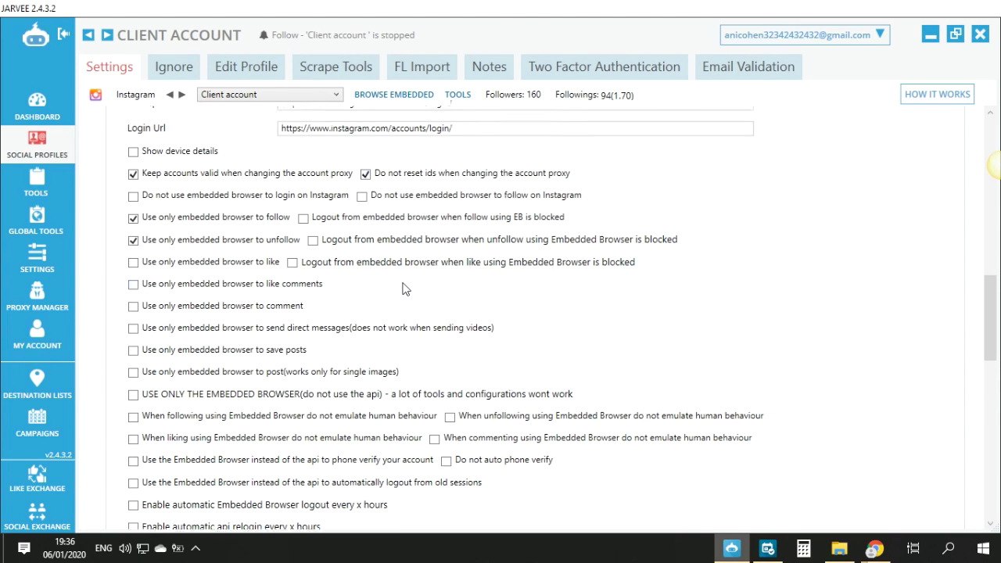
scroll(404, 289, "up", 3)
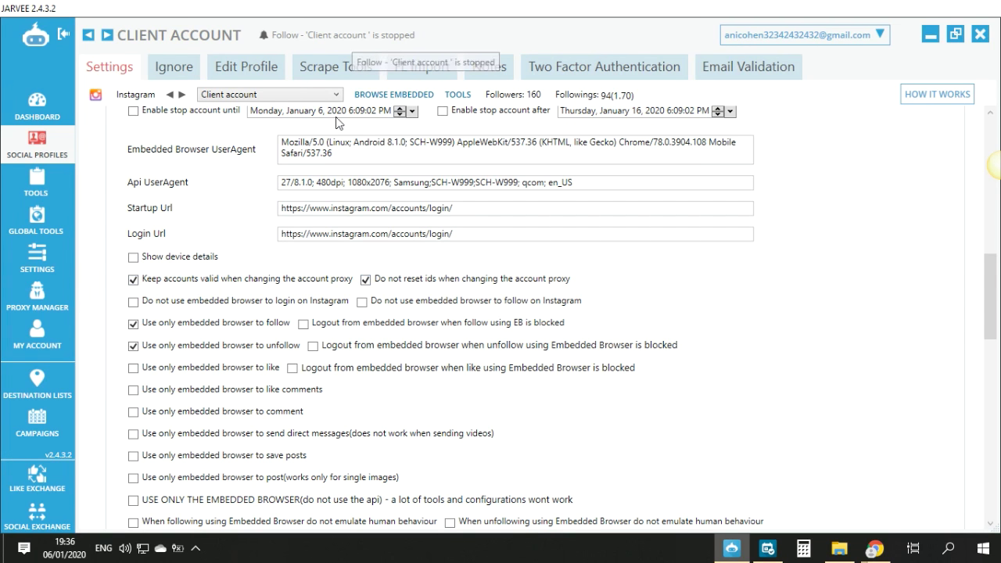
scroll(365, 284, "down", 5)
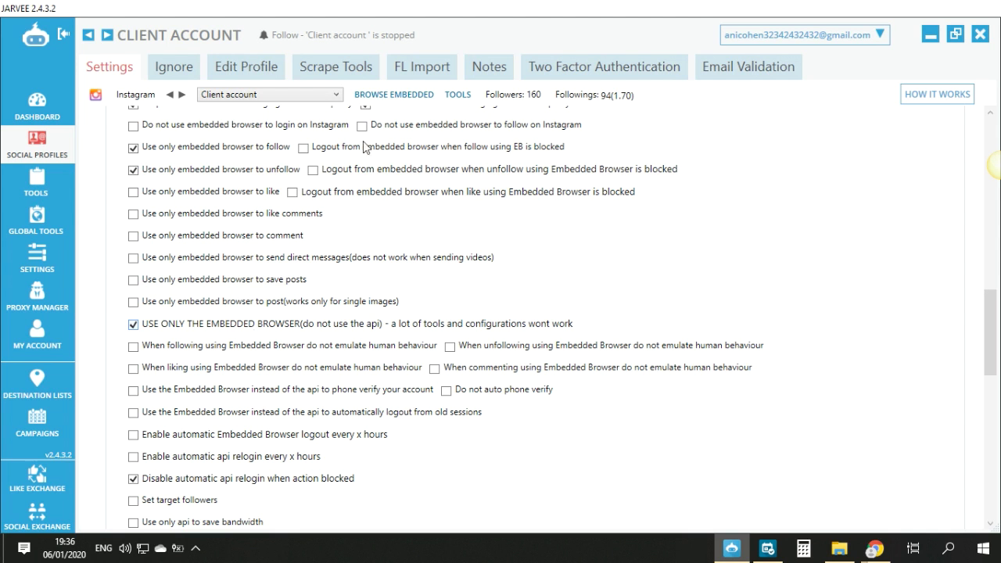
left_click(393, 94)
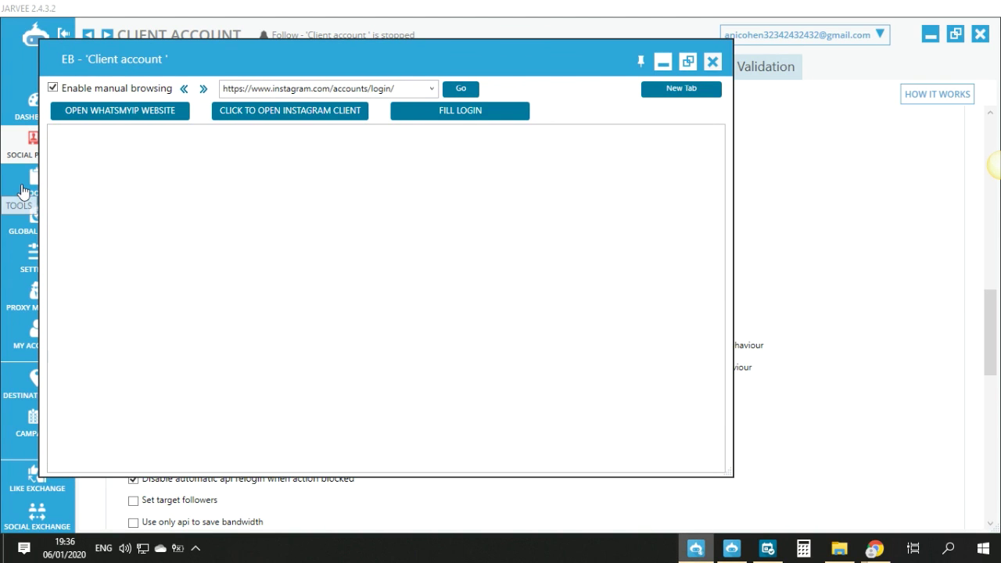
Return to the Client account's Follow tool and read the explanation of its embedded-browser warning.
left_click(23, 191)
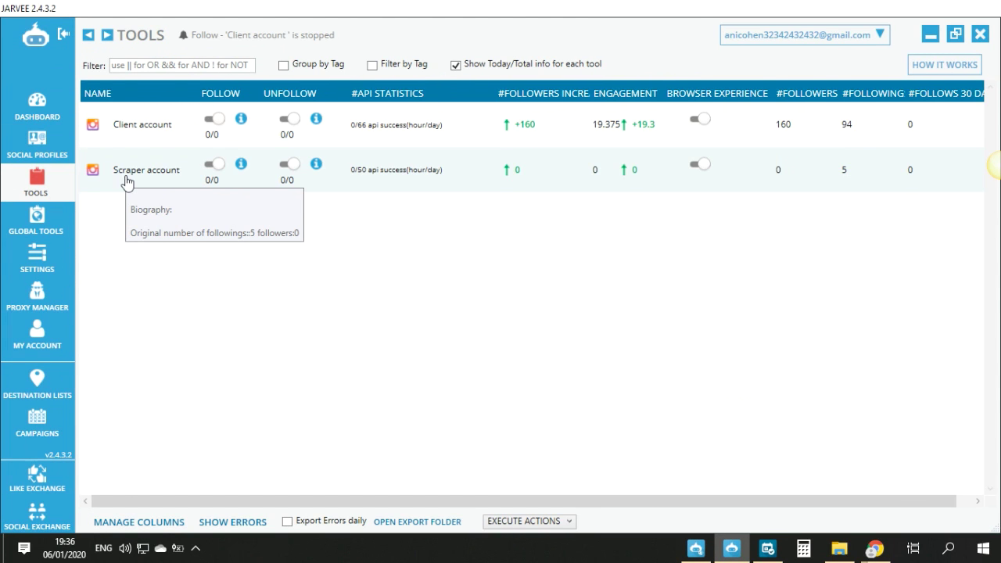
left_click(143, 129)
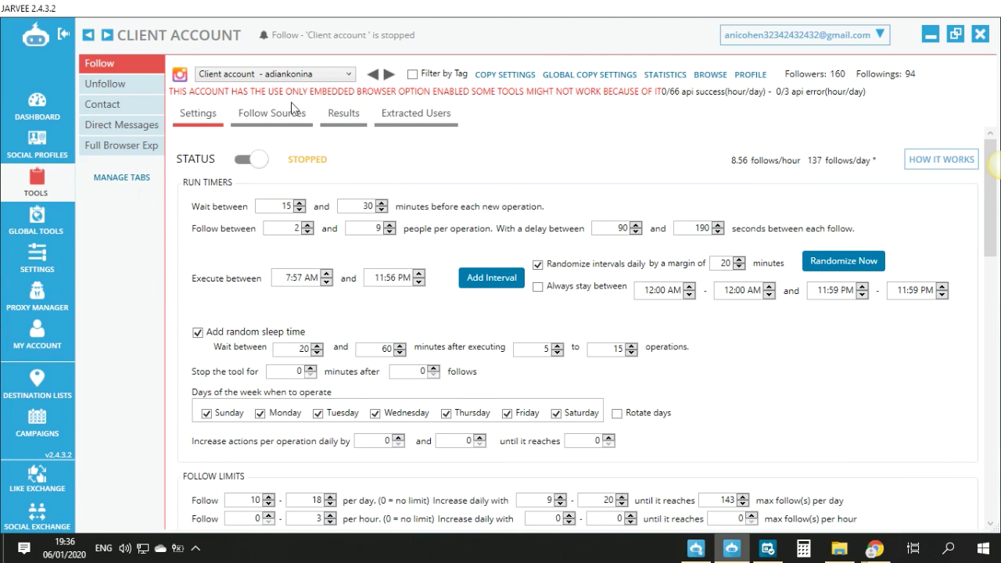
mouse_move(351, 94)
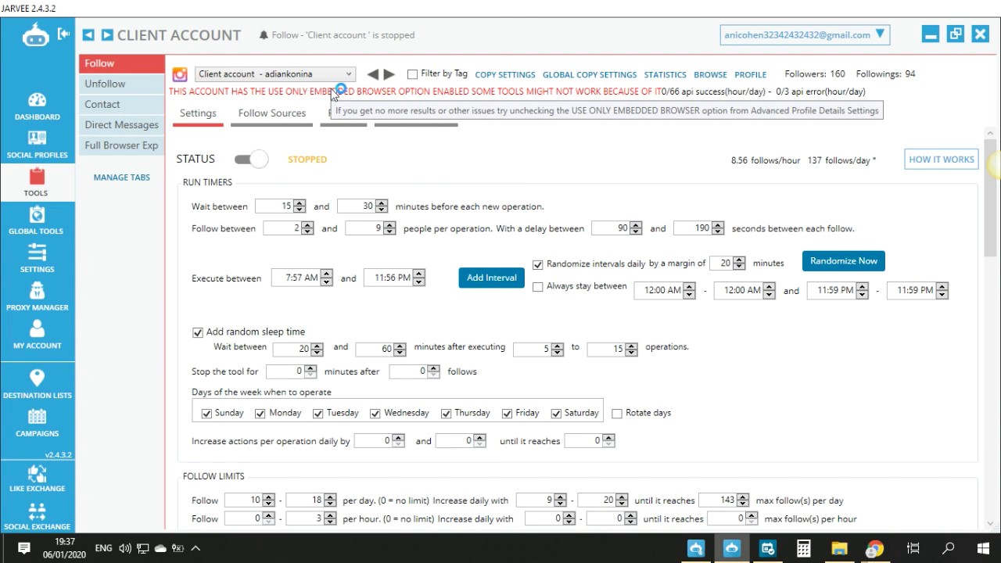
Examine the Client account's advanced profile settings, including the explanation of the "Enable api full emulation" option.
left_click(748, 75)
scroll(262, 415, "down", 8)
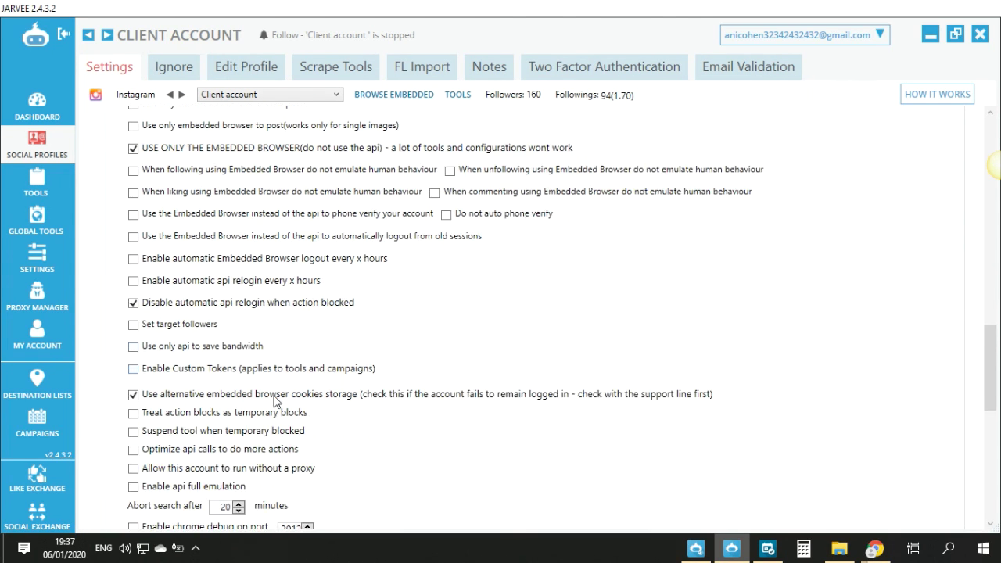
scroll(180, 427, "down", 1)
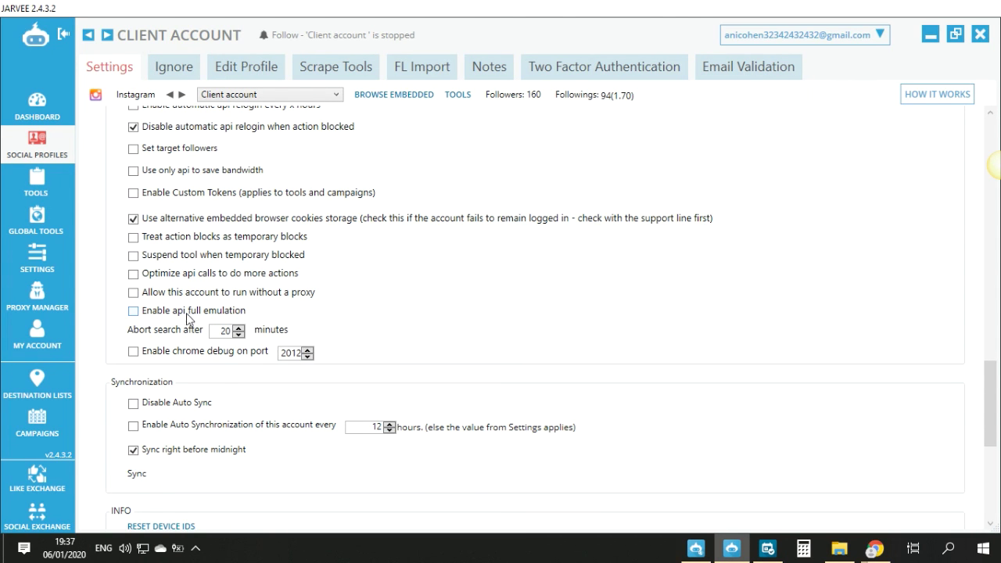
mouse_move(178, 314)
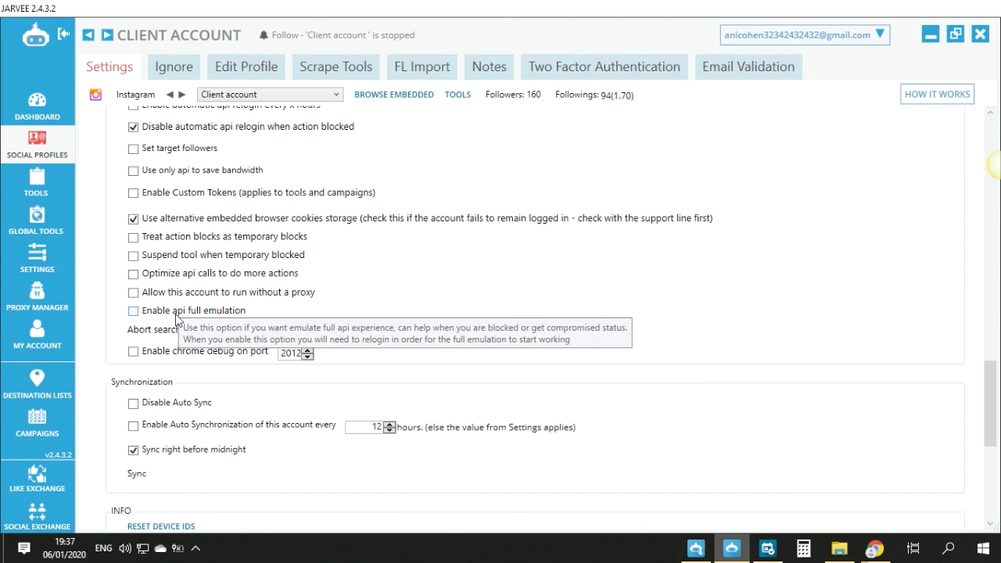
scroll(177, 319, "up", 3)
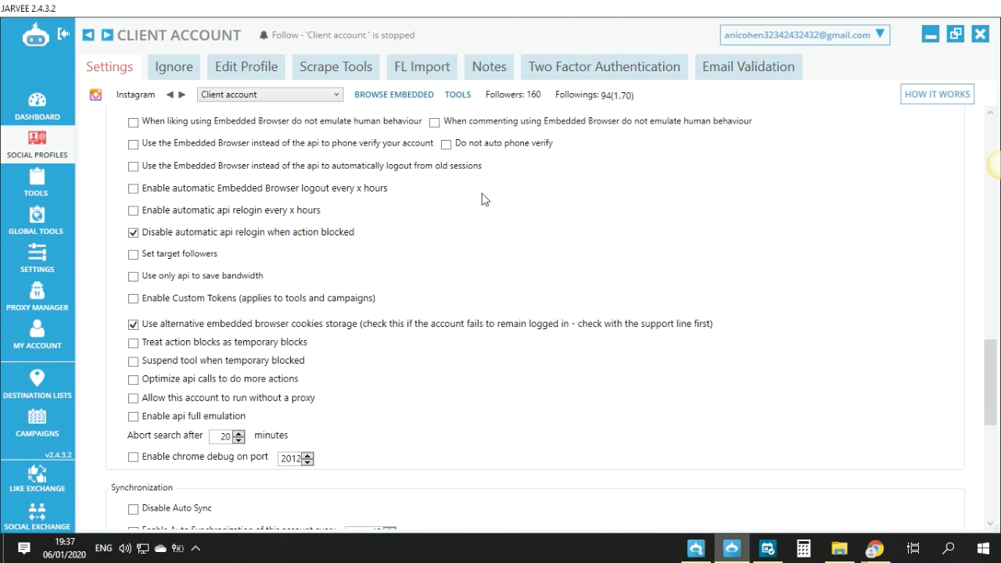
scroll(449, 268, "up", 1)
scroll(450, 268, "up", 8)
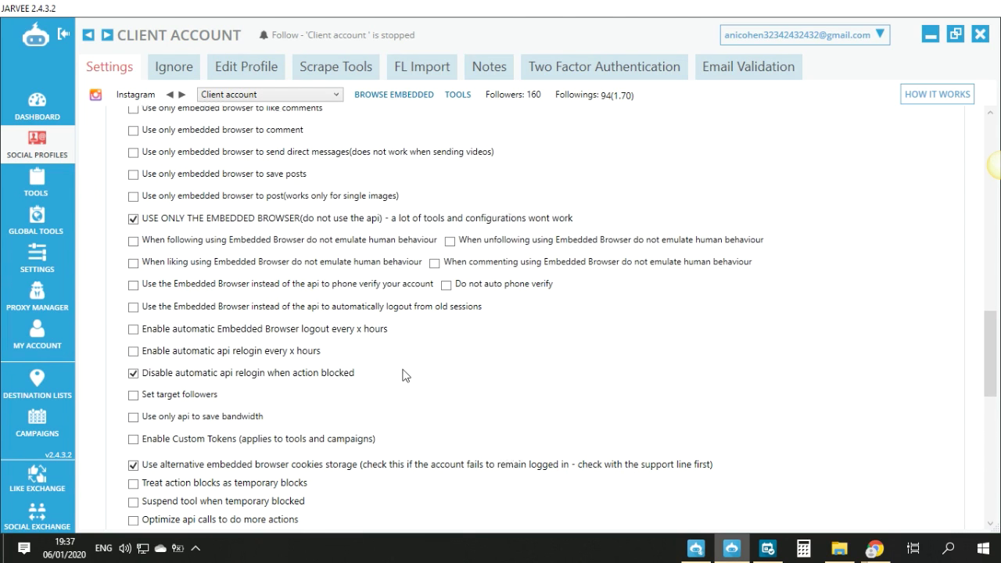
scroll(105, 296, "up", 3)
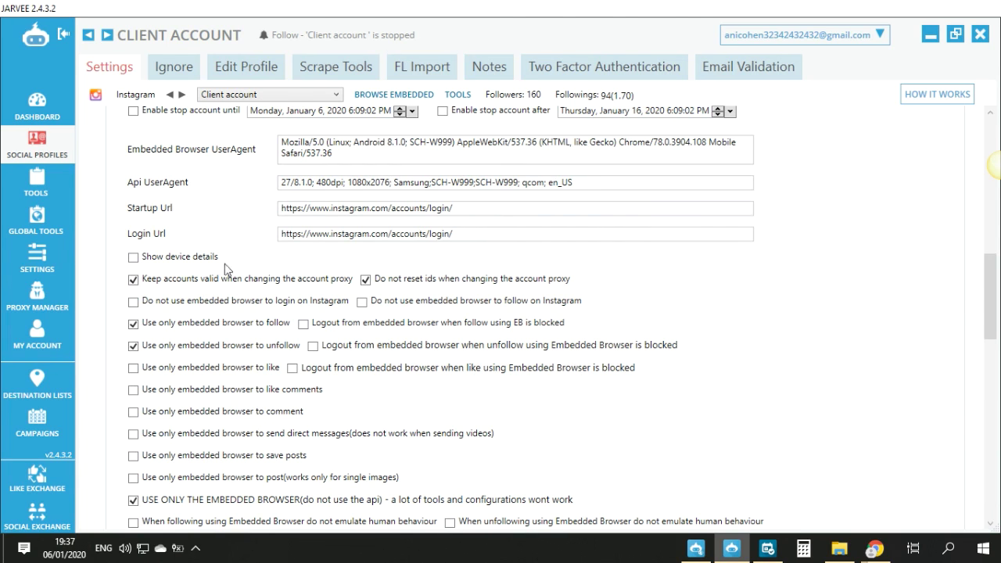
Disable "USE ONLY THE EMBEDDED BROWSER" in the Client account's advanced profile settings and return to its Follow tool.
left_click(28, 199)
mouse_move(156, 128)
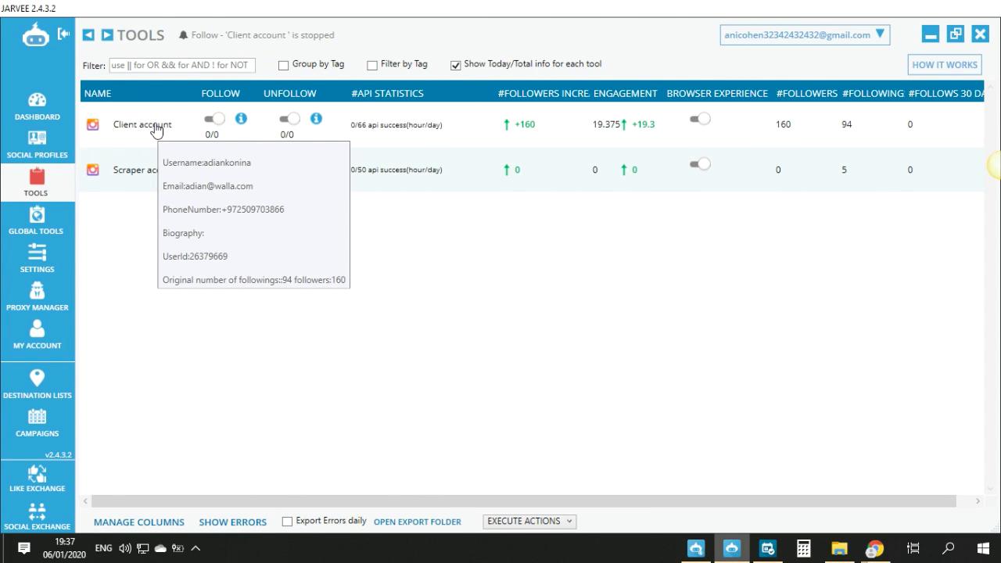
left_click(157, 128)
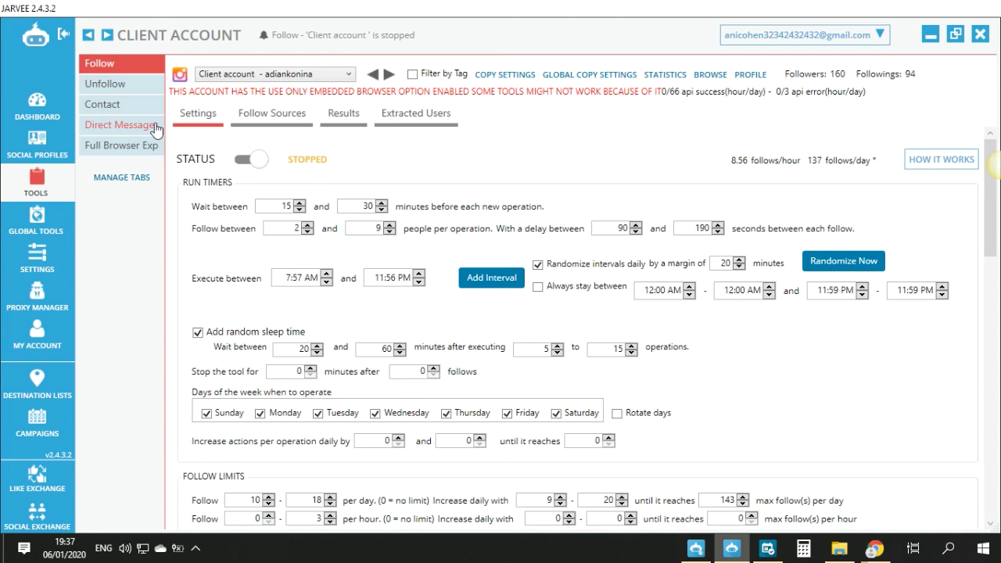
left_click(750, 75)
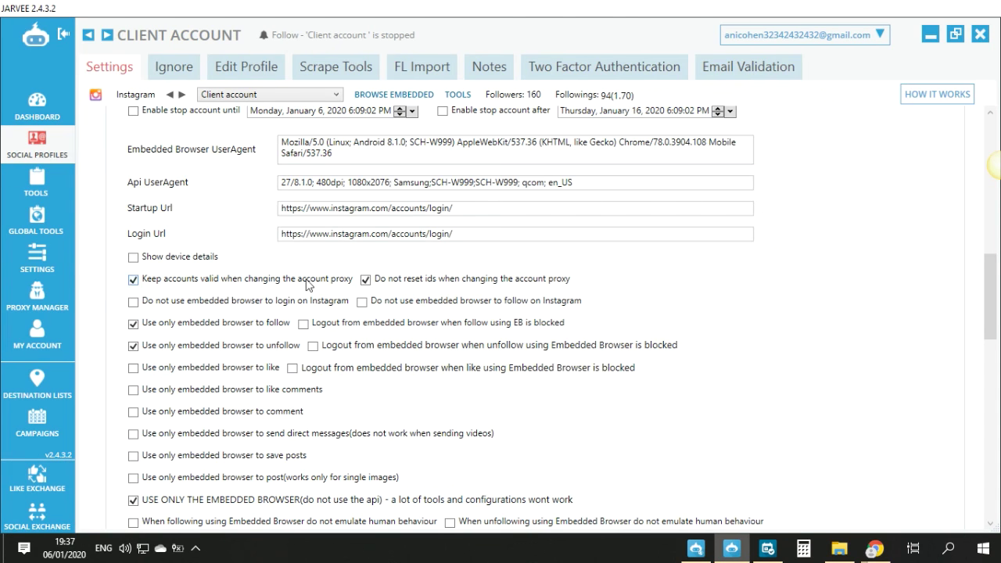
left_click(153, 500)
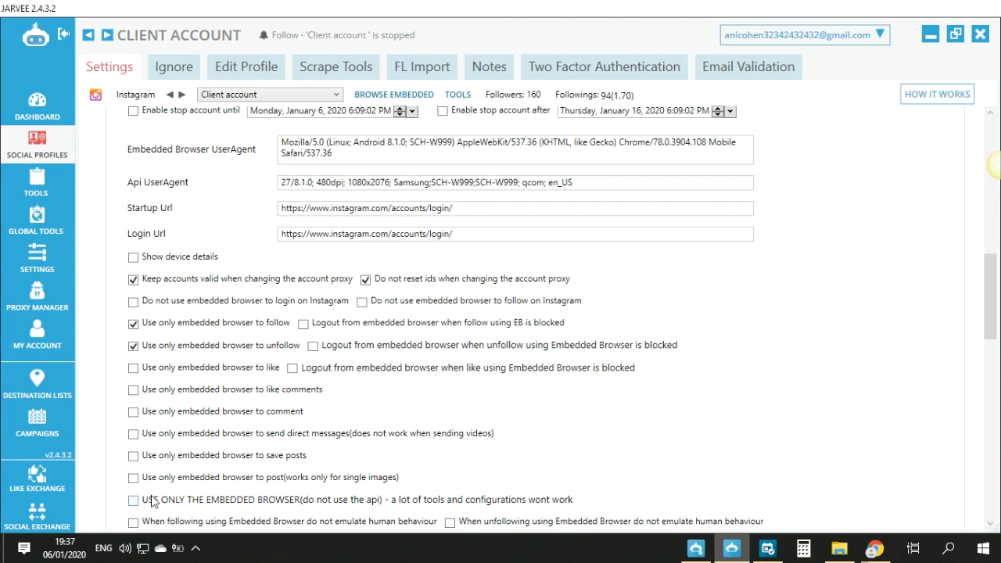
left_click(453, 96)
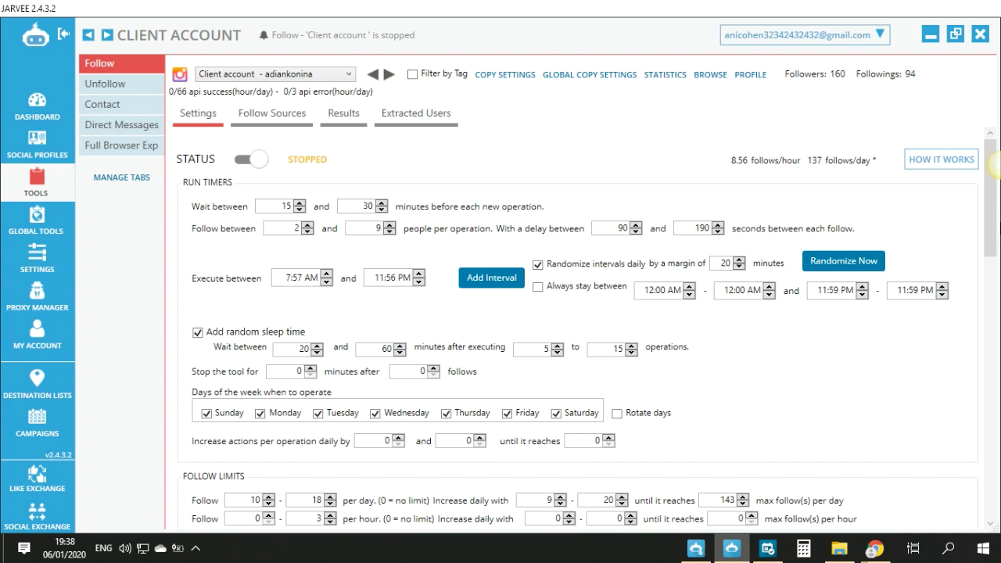
Clear the upper value of the per-hour follow limit in the Client account's Follow settings.
left_click(320, 519)
type("03")
left_click(688, 166)
scroll(422, 260, "down", 1)
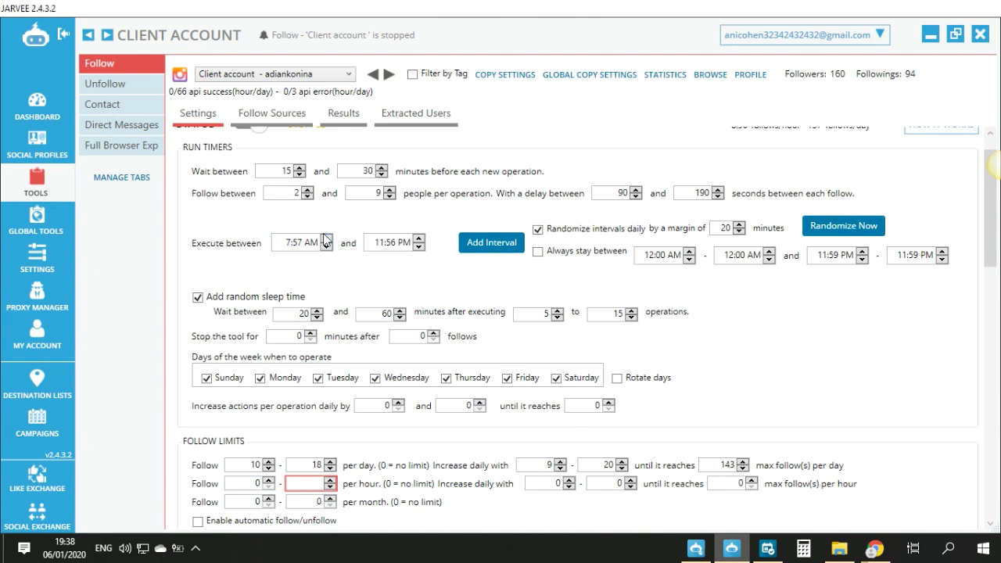
scroll(325, 238, "down", 4)
scroll(291, 288, "down", 5)
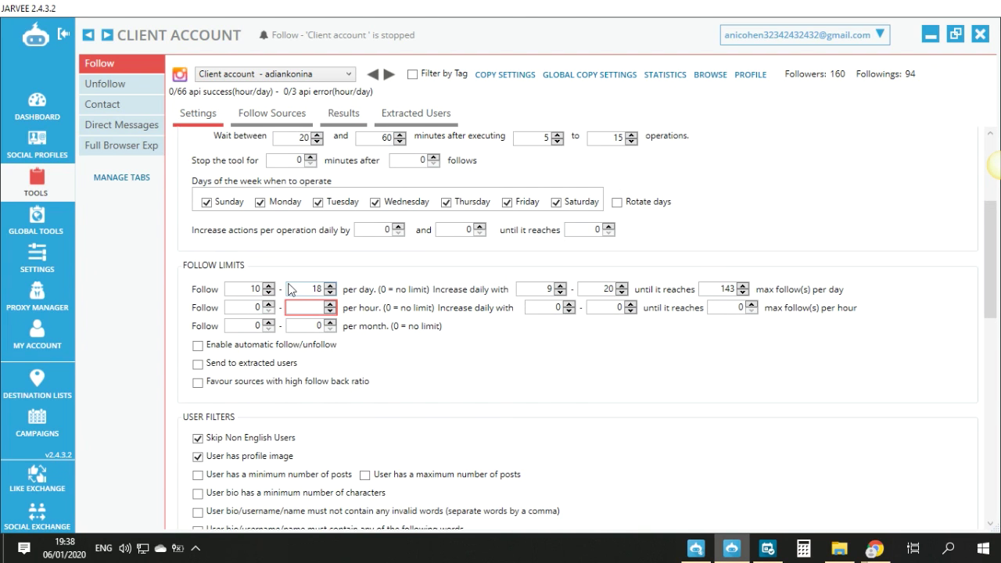
scroll(350, 442, "down", 1)
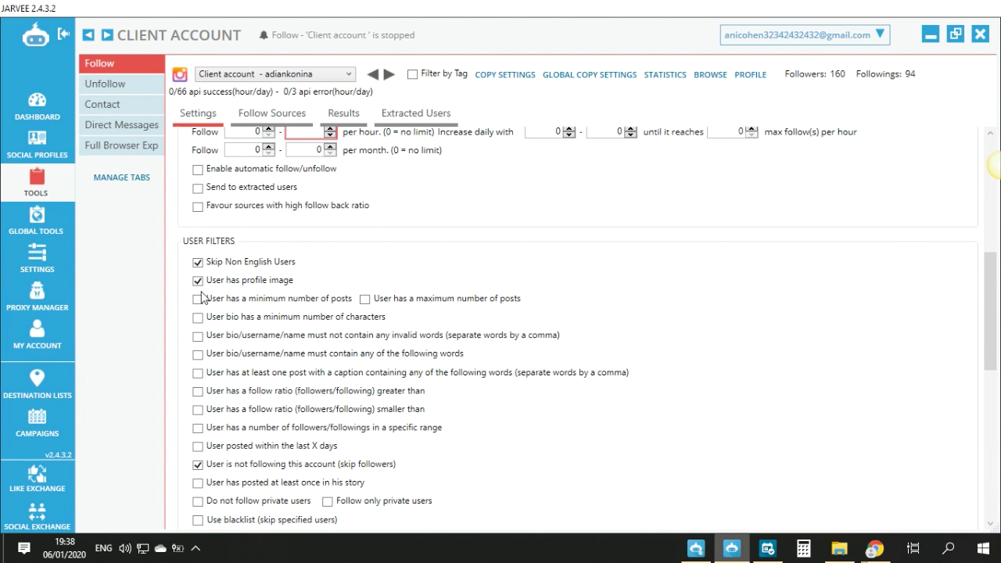
Enable the user filters for minimum bio characters, invalid words, post caption words, smaller follow ratio, and followers/followings range.
left_click(209, 317)
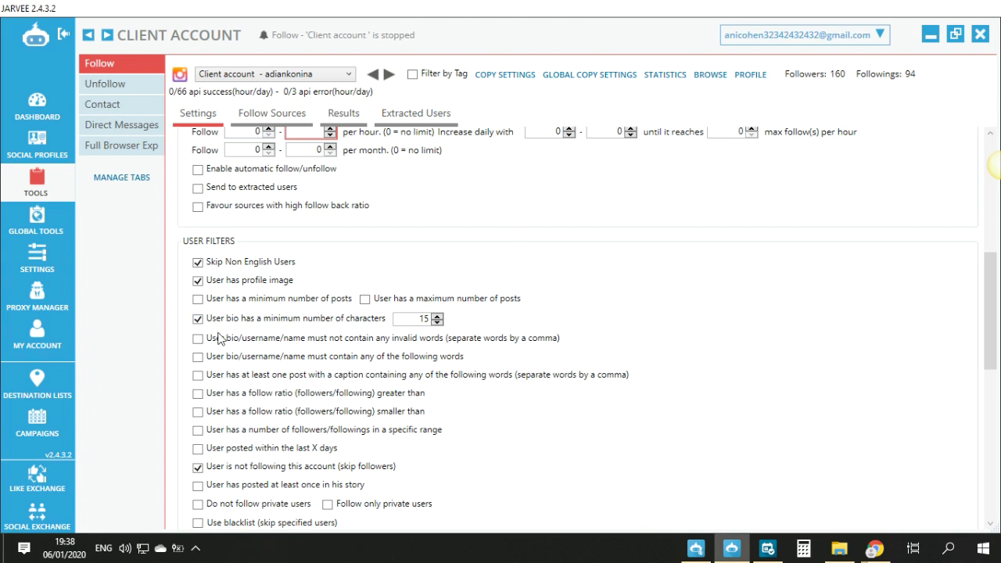
left_click(222, 336)
left_click(232, 441)
scroll(232, 443, "down", 3)
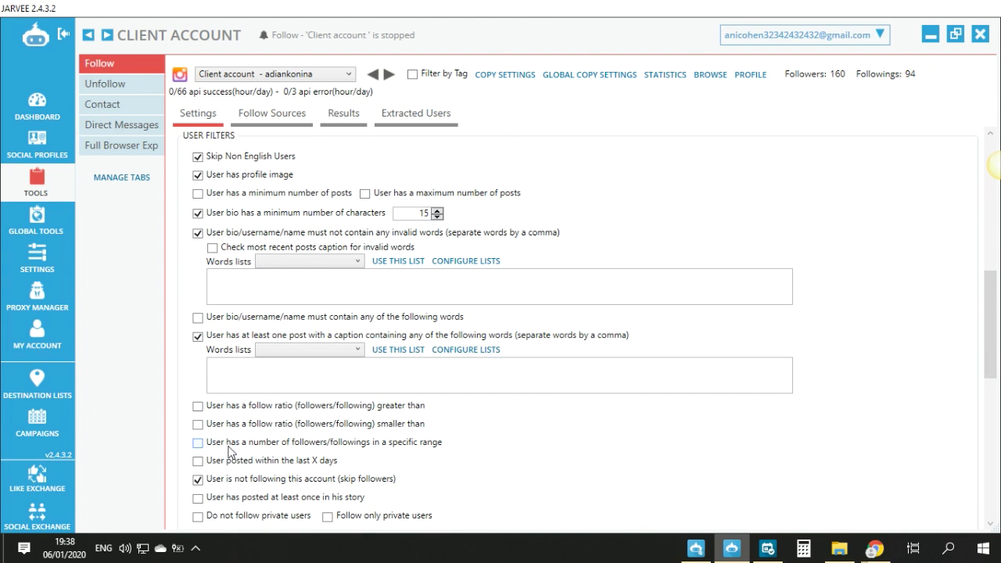
left_click(231, 426)
left_click(232, 445)
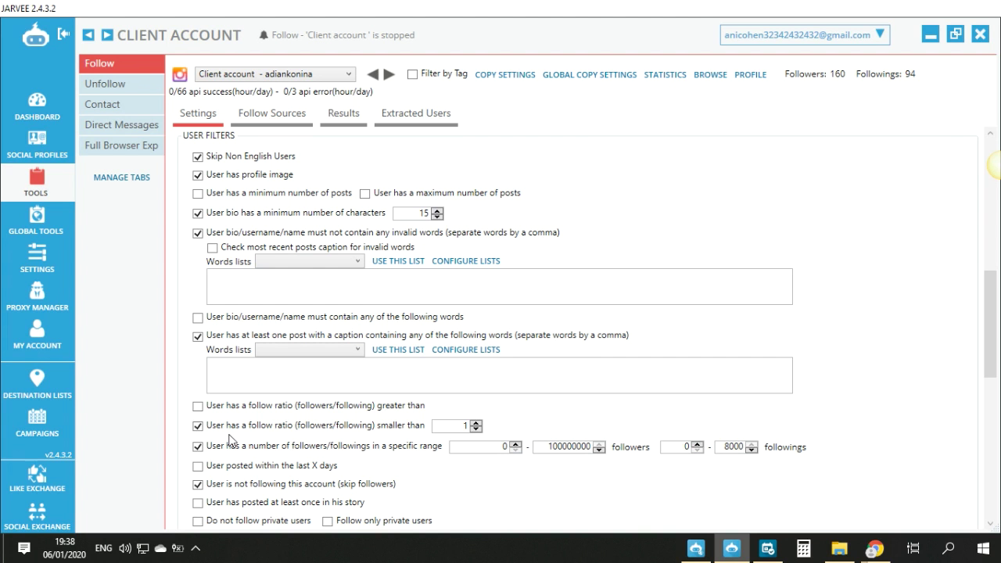
Disable the bio, invalid words, caption words, follow ratio, followers/followings range and skip followers filters.
left_click(227, 483)
left_click(222, 447)
left_click(223, 427)
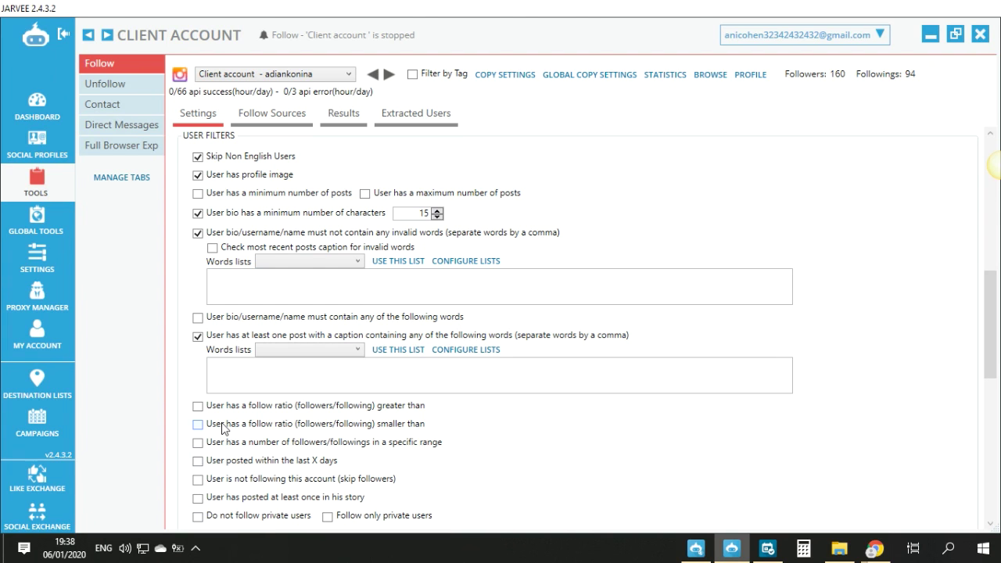
left_click(213, 234)
left_click(220, 267)
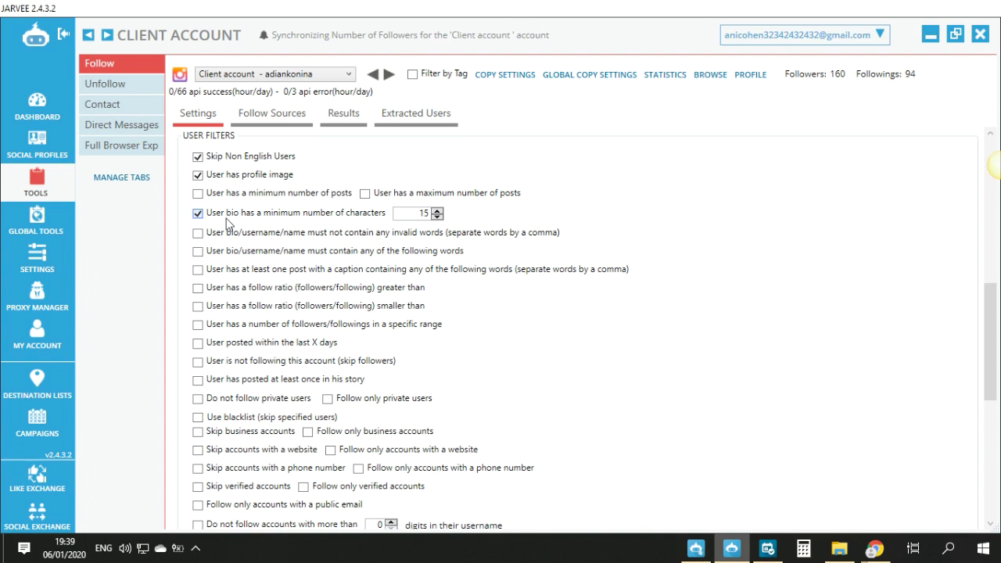
left_click(229, 222)
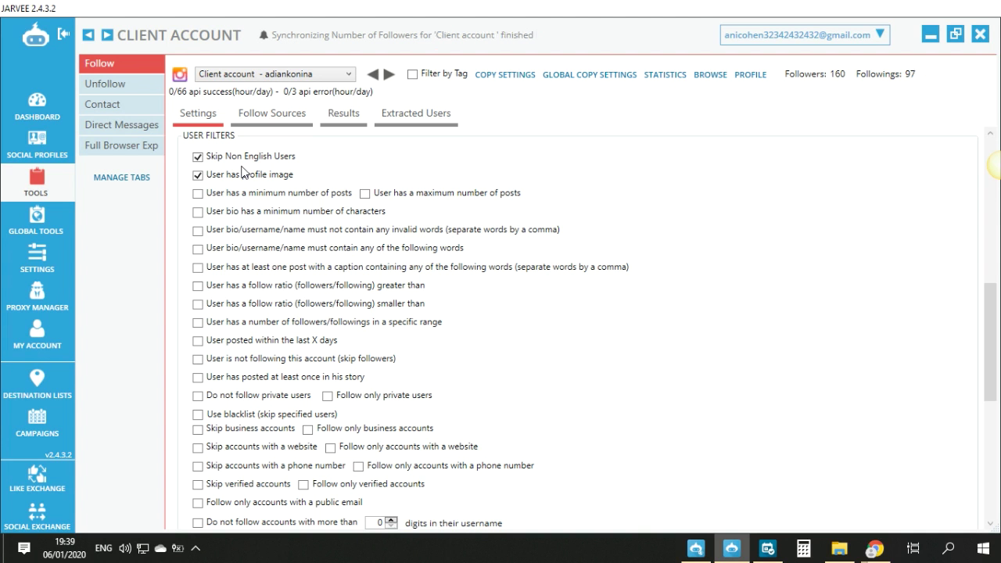
Review the Follow tool's user filters and enable "User is not following this account (skip followers)".
scroll(266, 204, "down", 3)
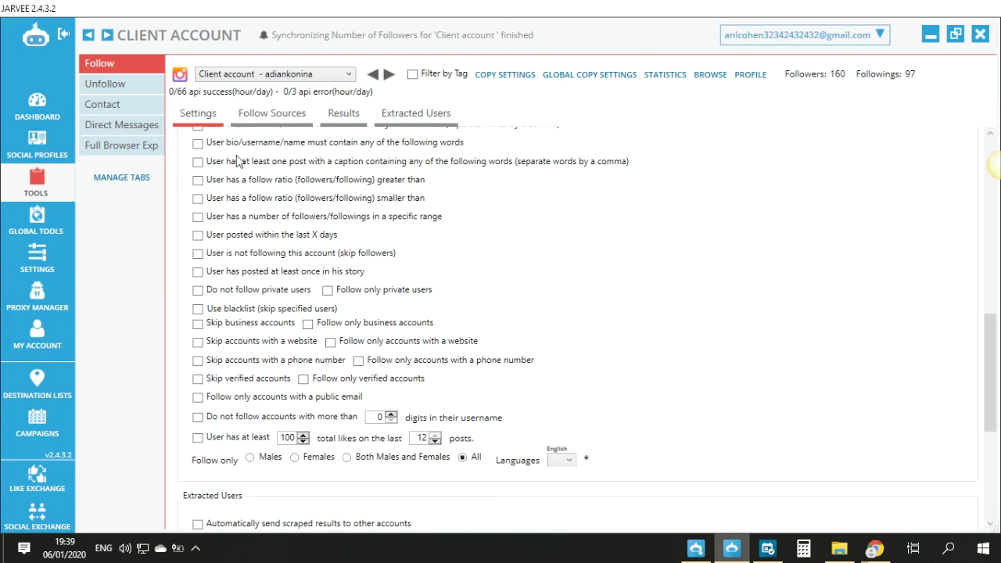
scroll(275, 227, "up", 1)
scroll(252, 226, "up", 2)
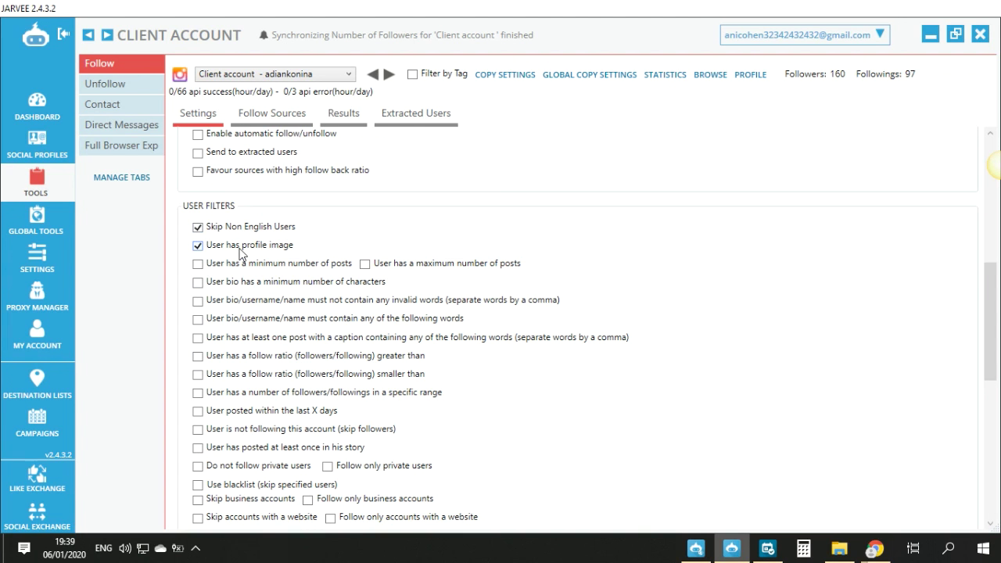
scroll(247, 266, "down", 3)
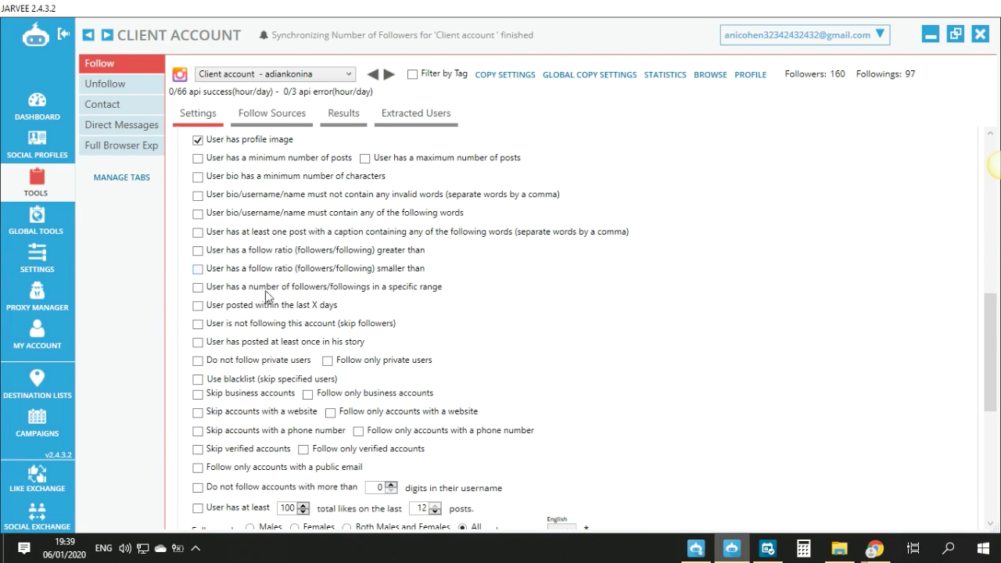
scroll(266, 363, "down", 1)
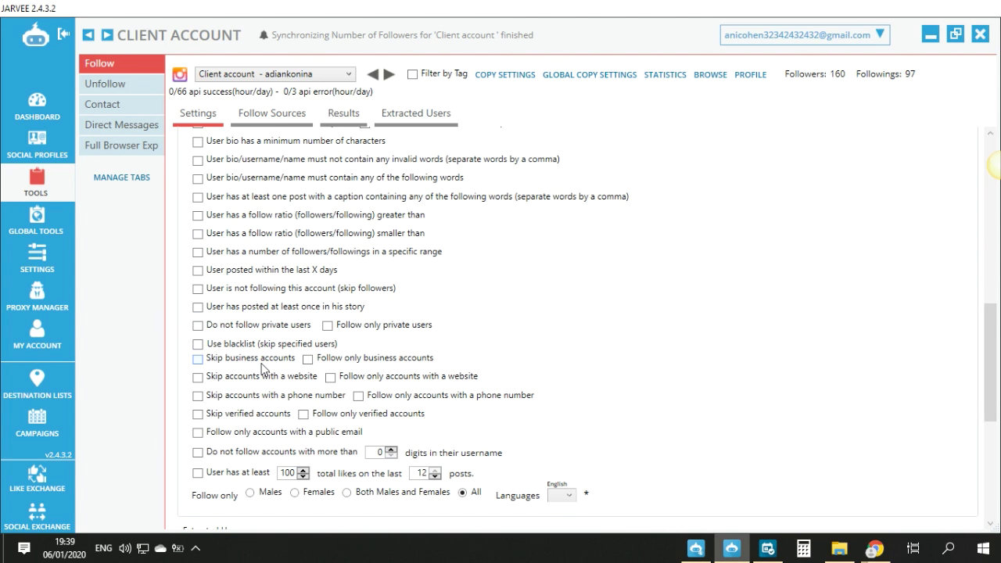
left_click(317, 291)
scroll(317, 289, "down", 2)
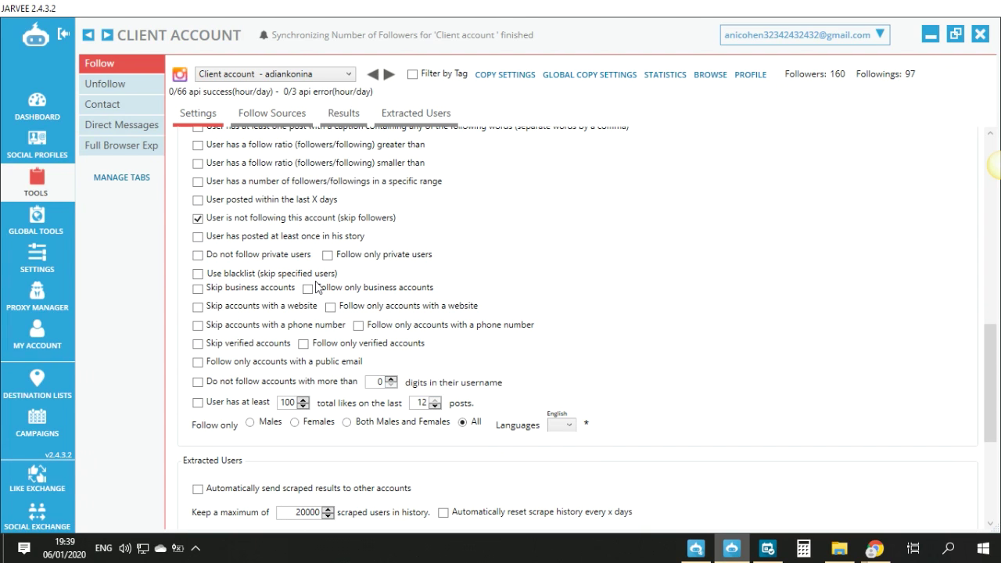
Add French to the languages used by the Follow tool's gender filter.
scroll(320, 290, "down", 4)
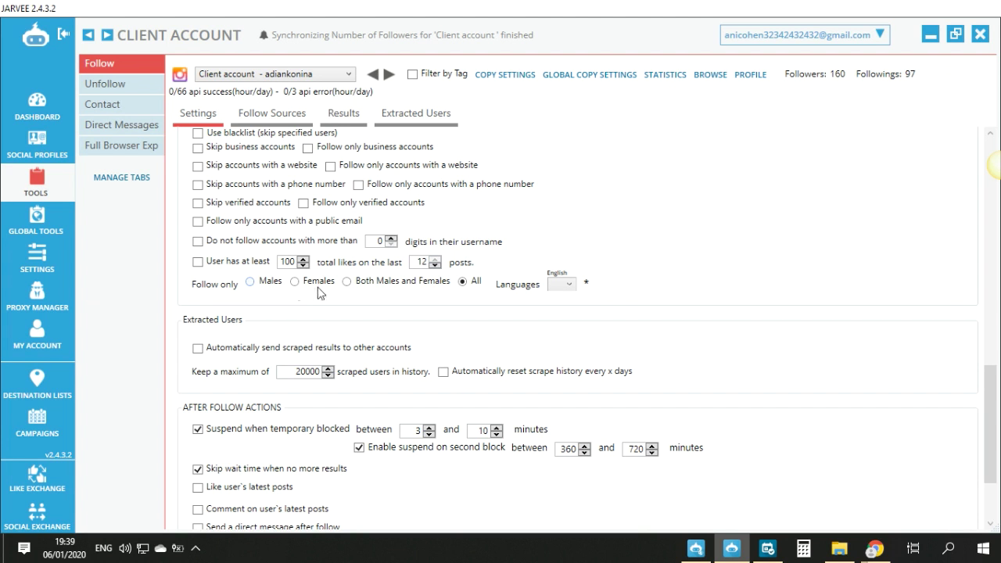
left_click(560, 286)
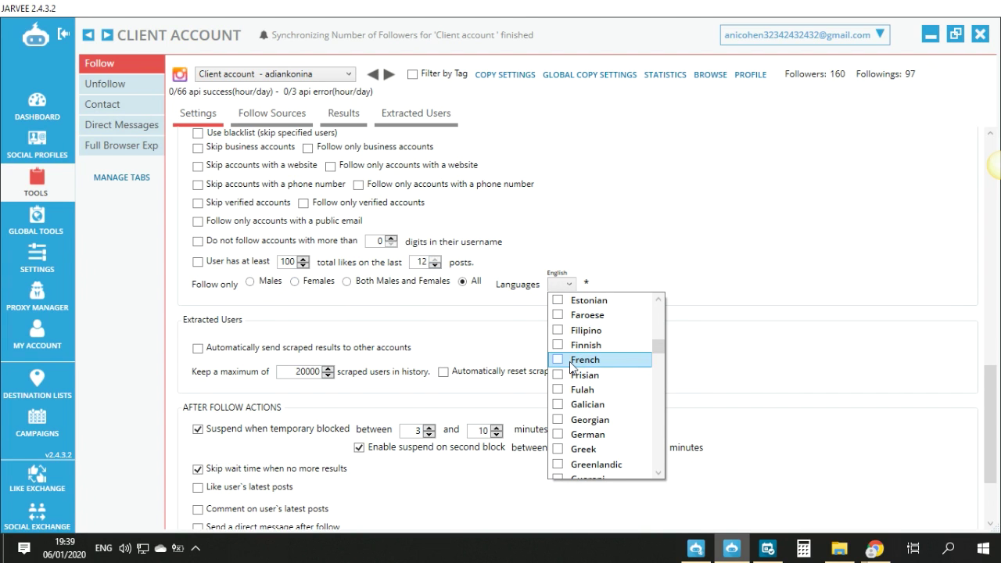
left_click(569, 361)
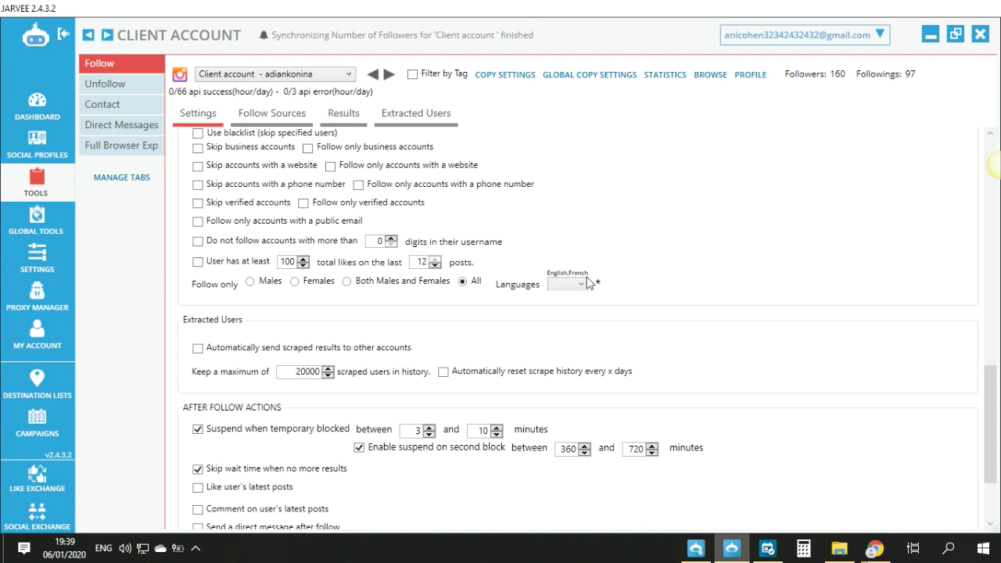
Open the Instagram platform settings and display the English male/female names used for gender filtering.
left_click(41, 270)
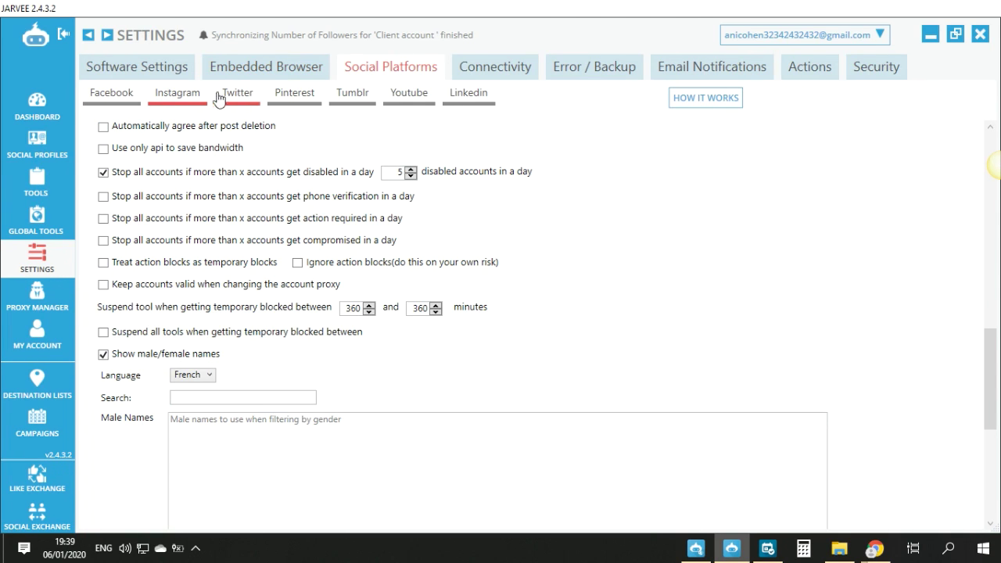
mouse_move(149, 361)
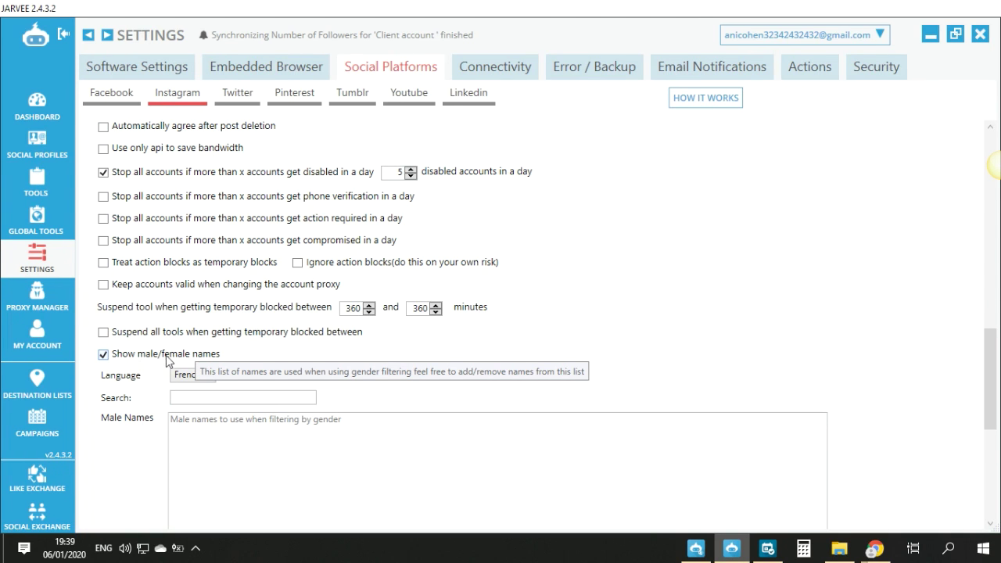
left_click(191, 376)
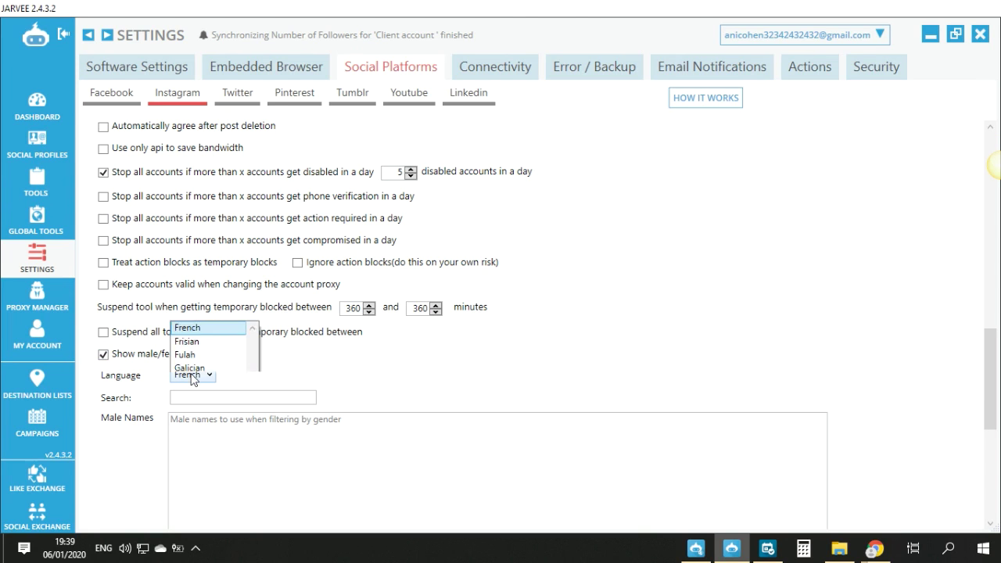
left_click(191, 378)
left_click(187, 384)
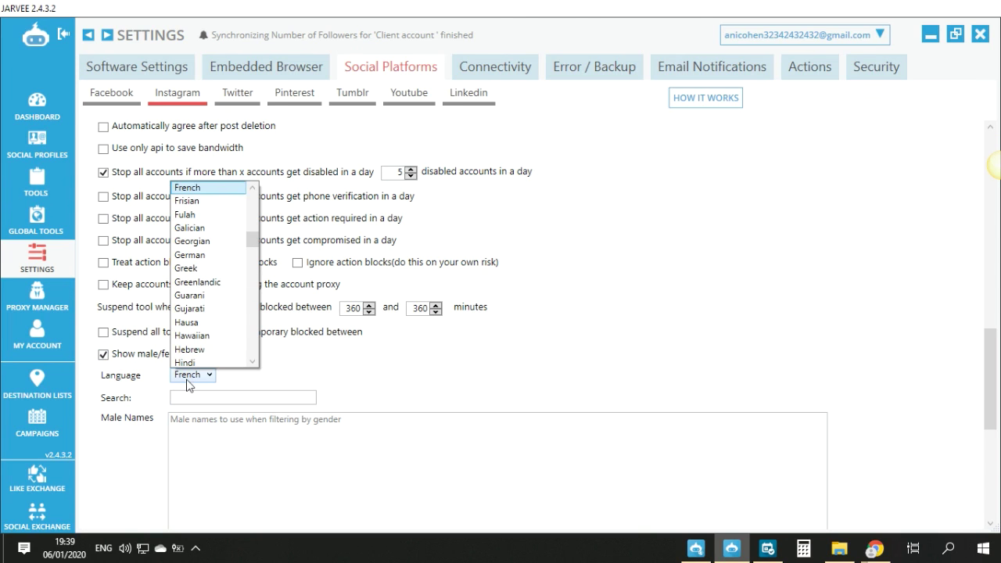
scroll(204, 266, "up", 11)
scroll(200, 270, "down", 8)
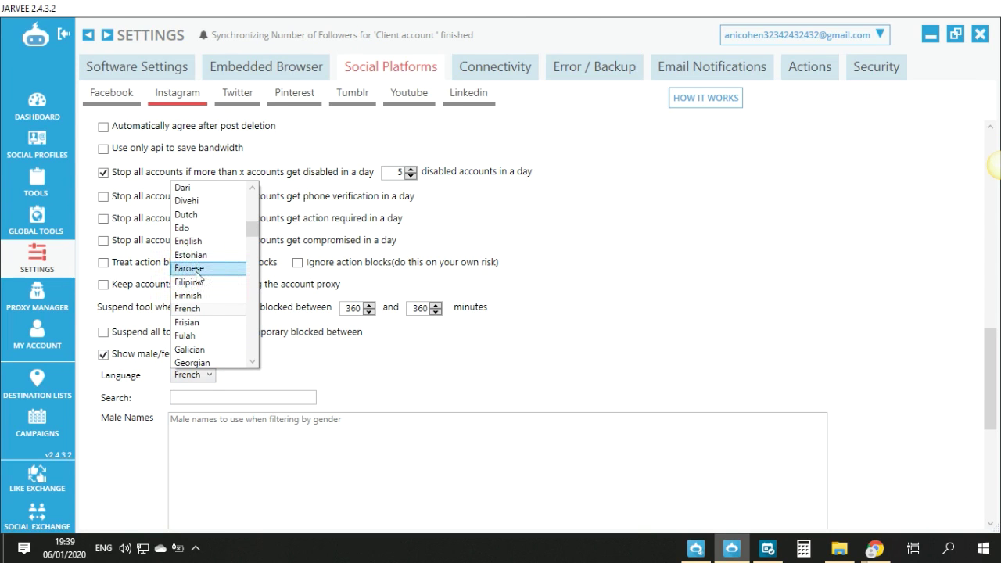
scroll(200, 203, "down", 2)
scroll(200, 233, "up", 2)
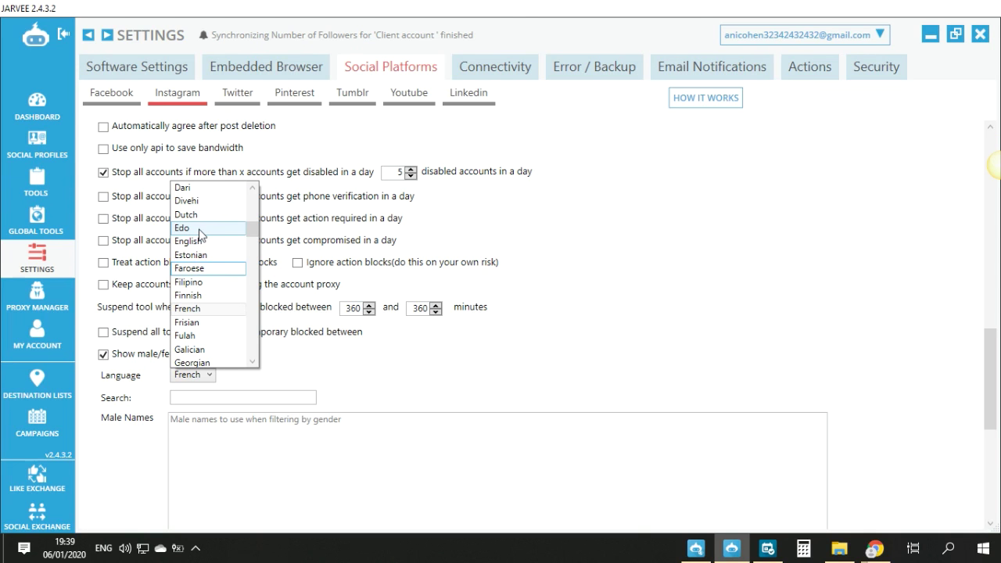
left_click(191, 241)
left_click_drag(198, 419, 469, 480)
left_click(469, 481)
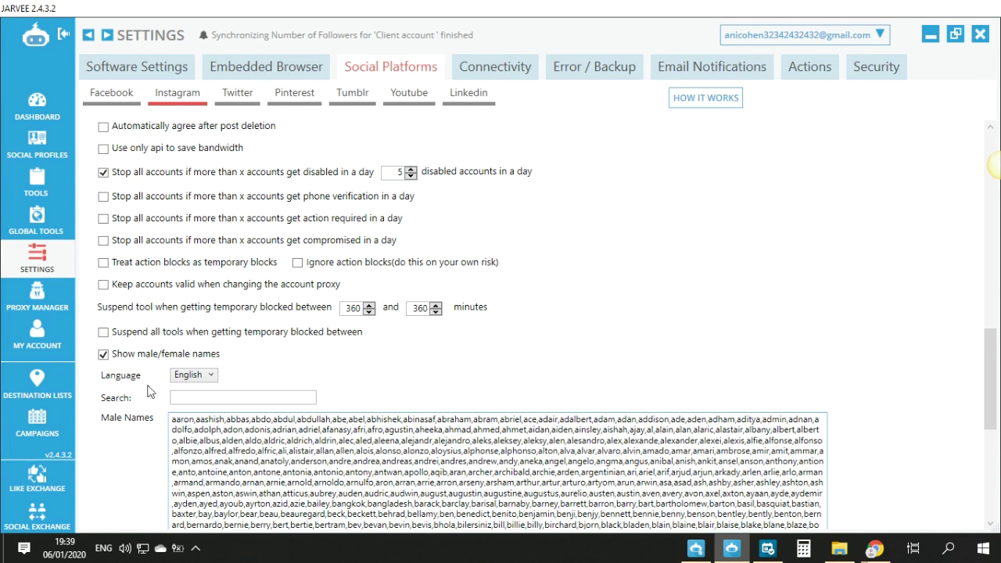
Switch the gender-filter name list to French and place the cursor in its male names field.
left_click(195, 377)
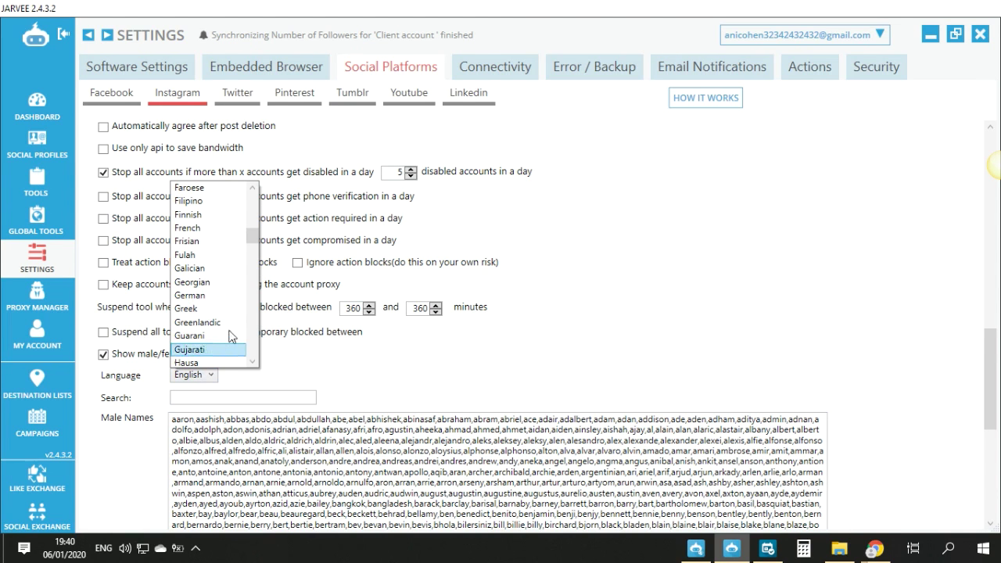
left_click(195, 216)
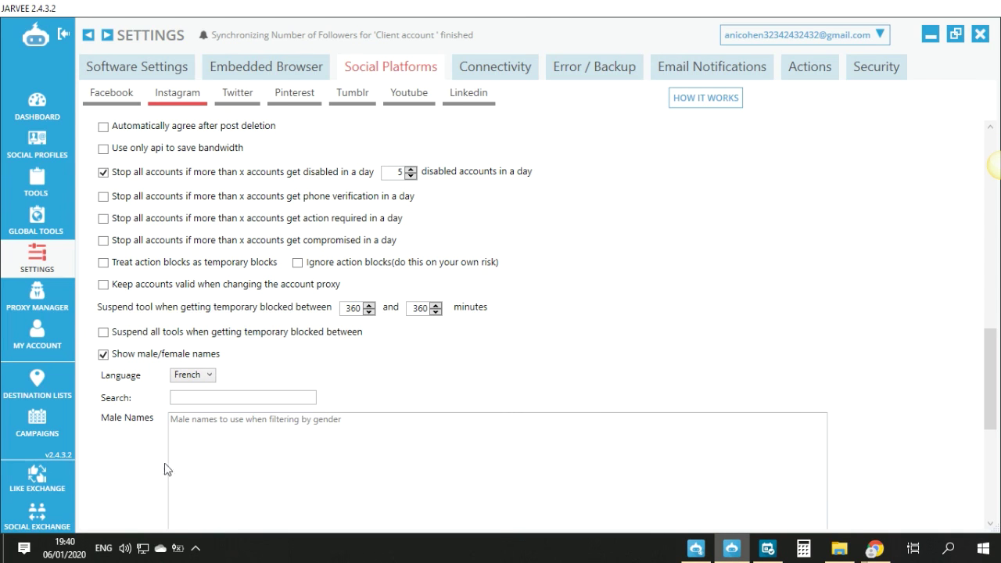
left_click(242, 425)
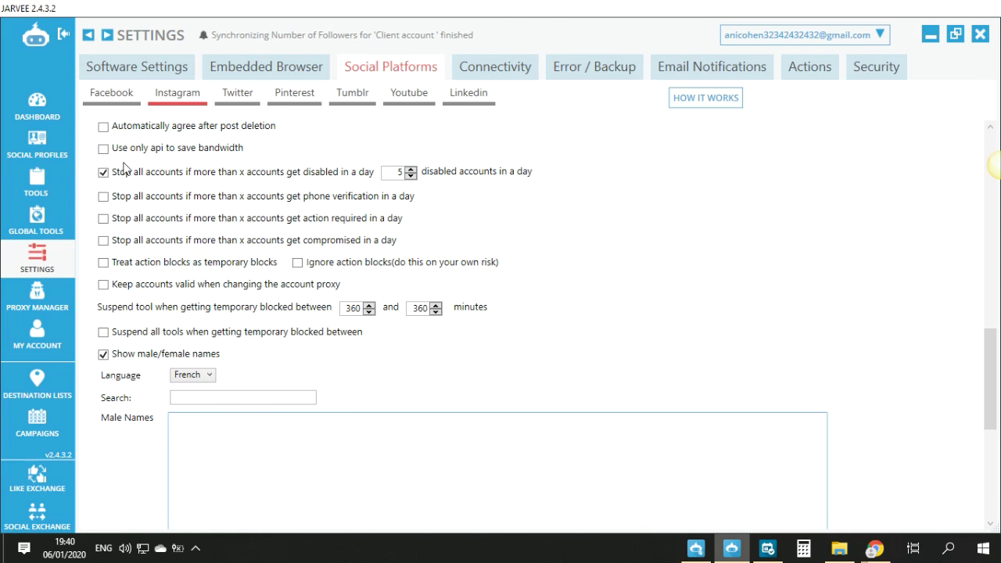
Return to the Client account's Follow tool and open the minimum minutes of "Suspend when temporary blocked" for editing.
left_click(45, 180)
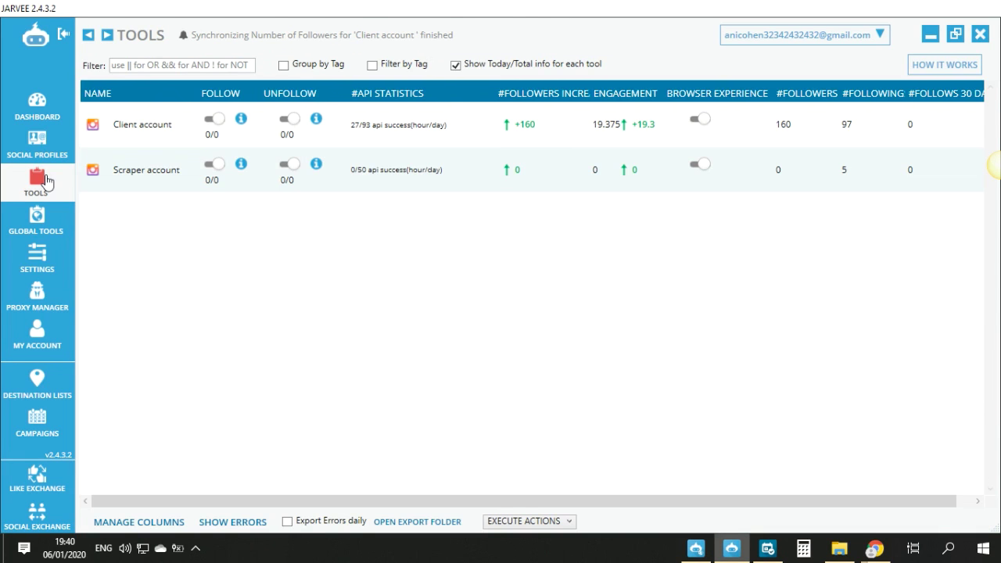
double_click(152, 125)
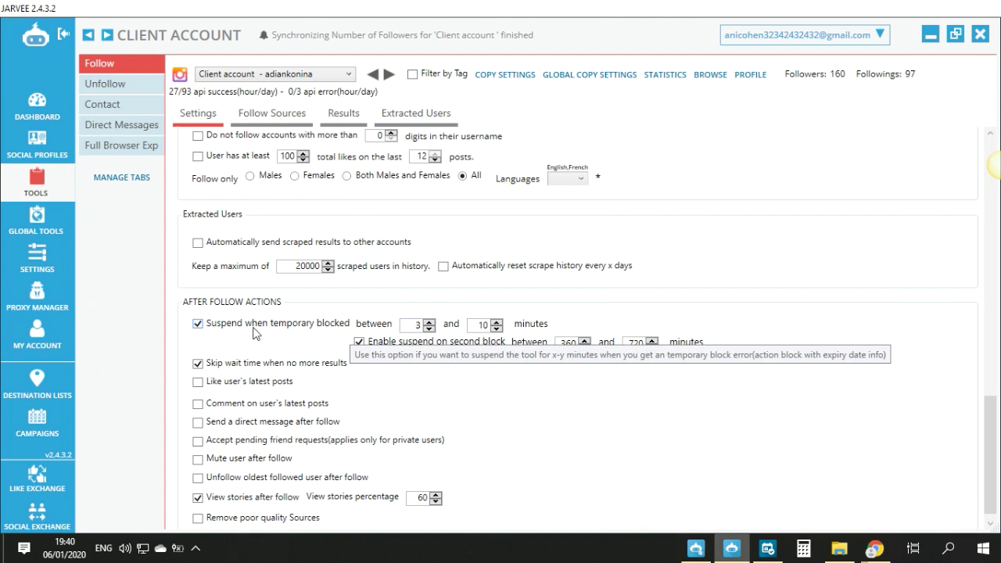
left_click(415, 325)
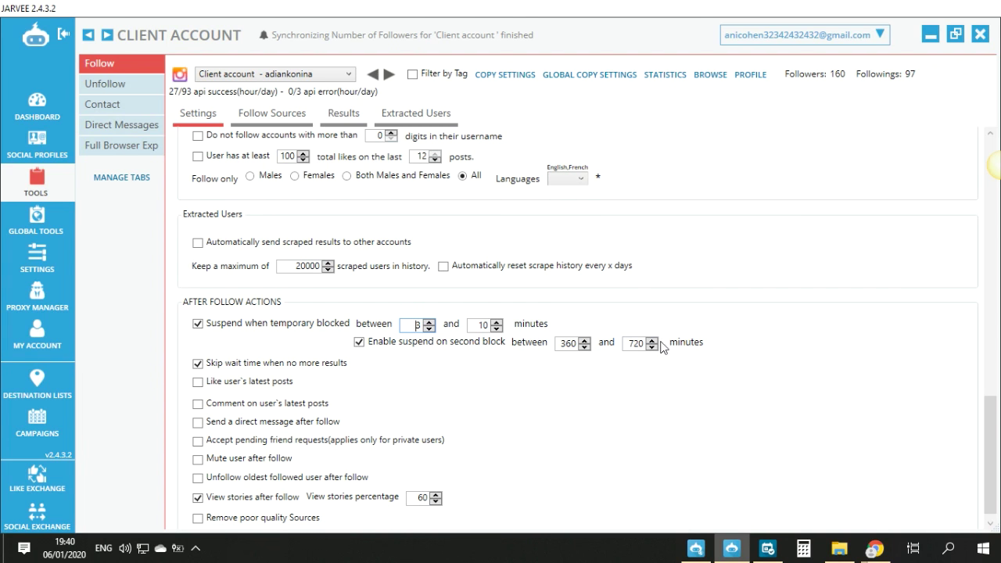
Select the View stories percentage in the Follow tool's after-follow actions.
scroll(539, 361, "down", 1)
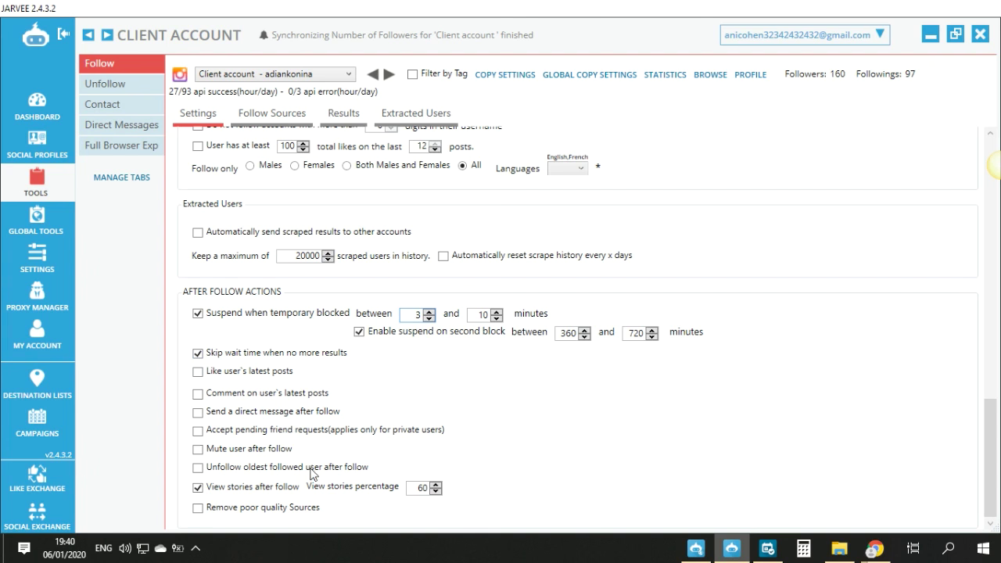
double_click(423, 488)
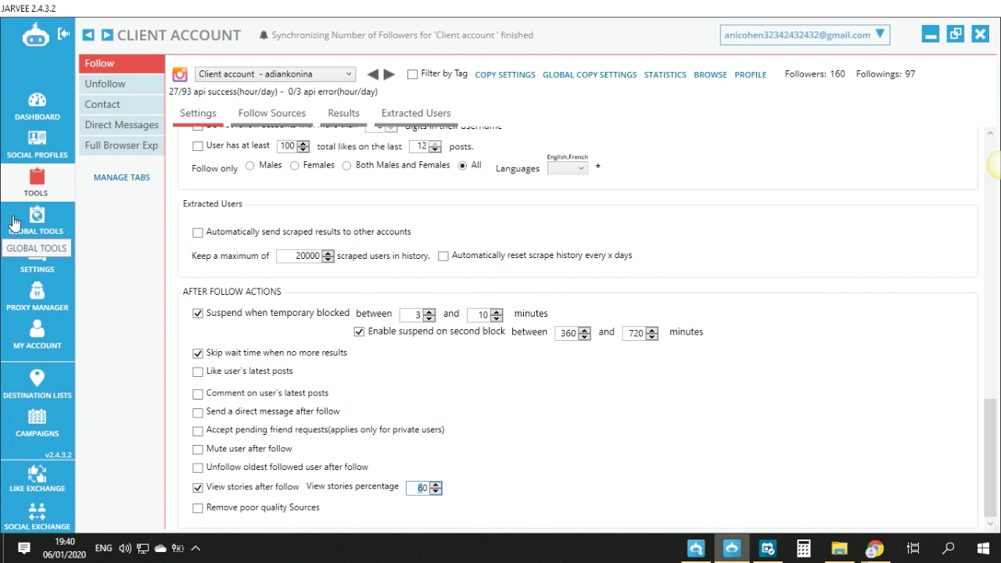
Open the Client account's follow sources, disable Follow Specific Users, and place the cursor in the target accounts field.
left_click(277, 126)
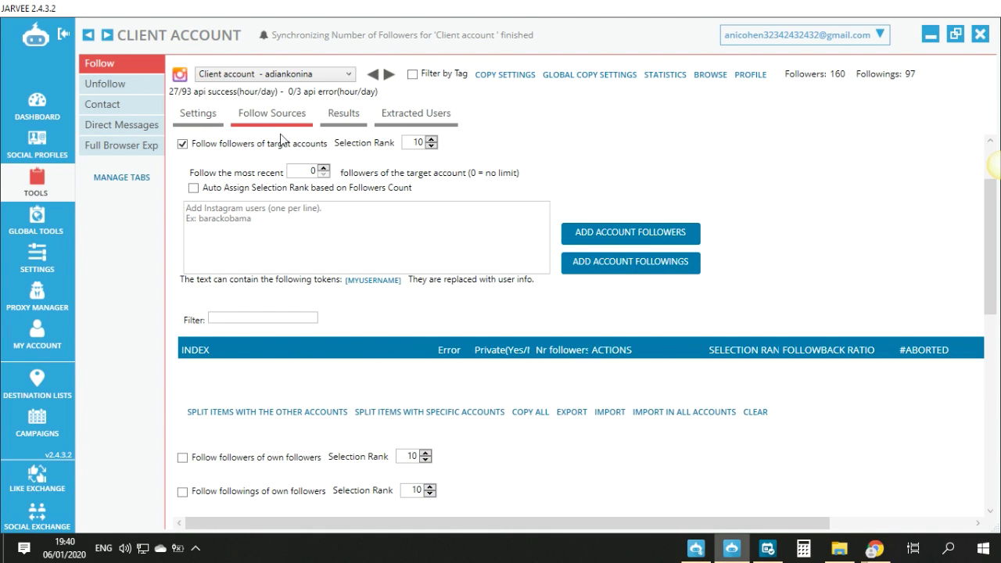
left_click(234, 227)
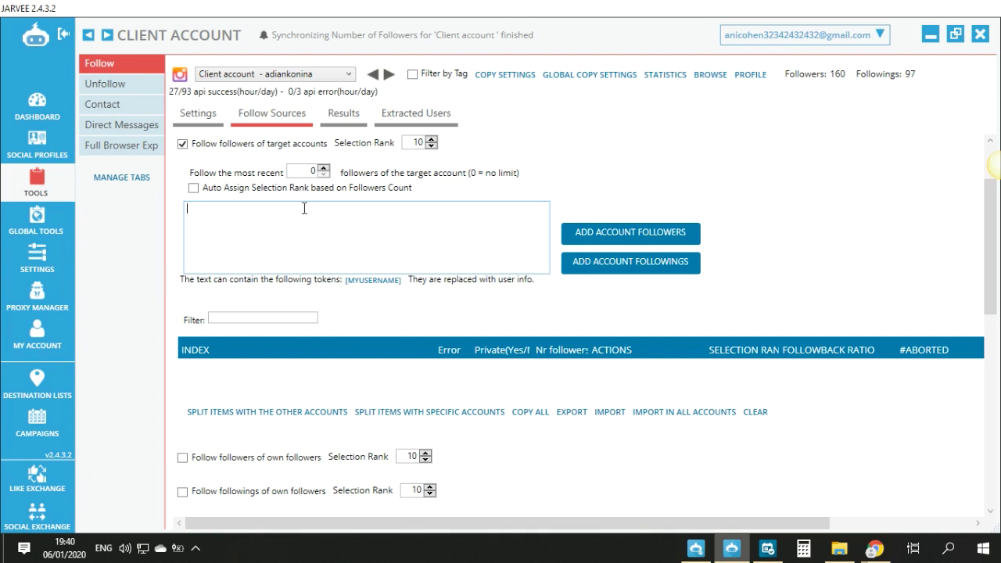
scroll(304, 208, "up", 1)
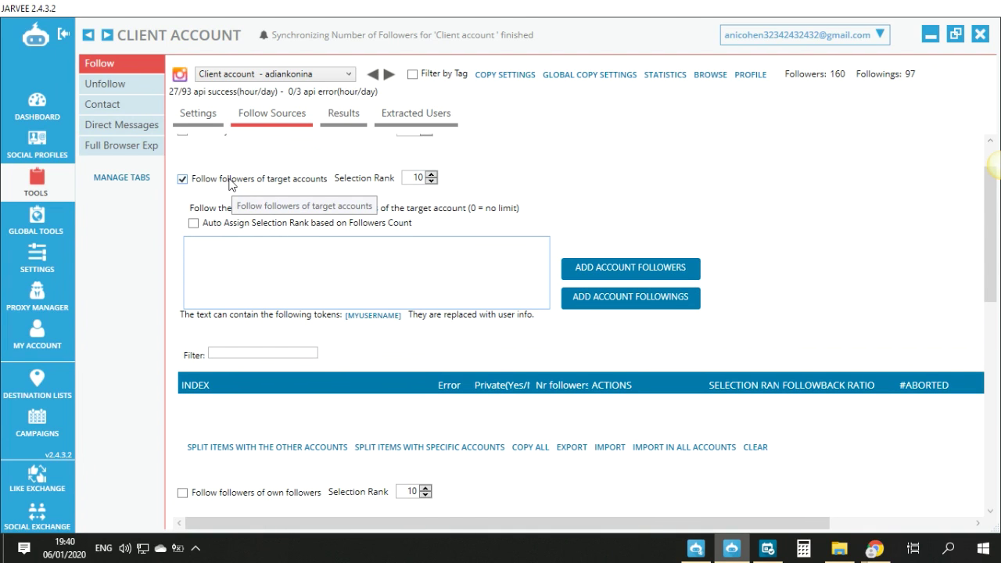
scroll(235, 183, "up", 1)
scroll(238, 168, "down", 4)
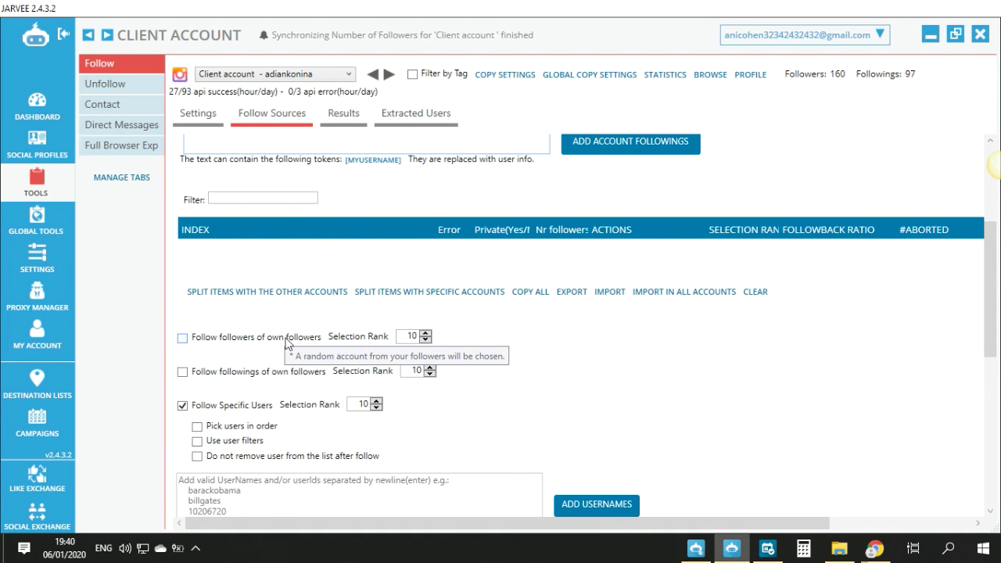
left_click(265, 405)
scroll(308, 334, "up", 3)
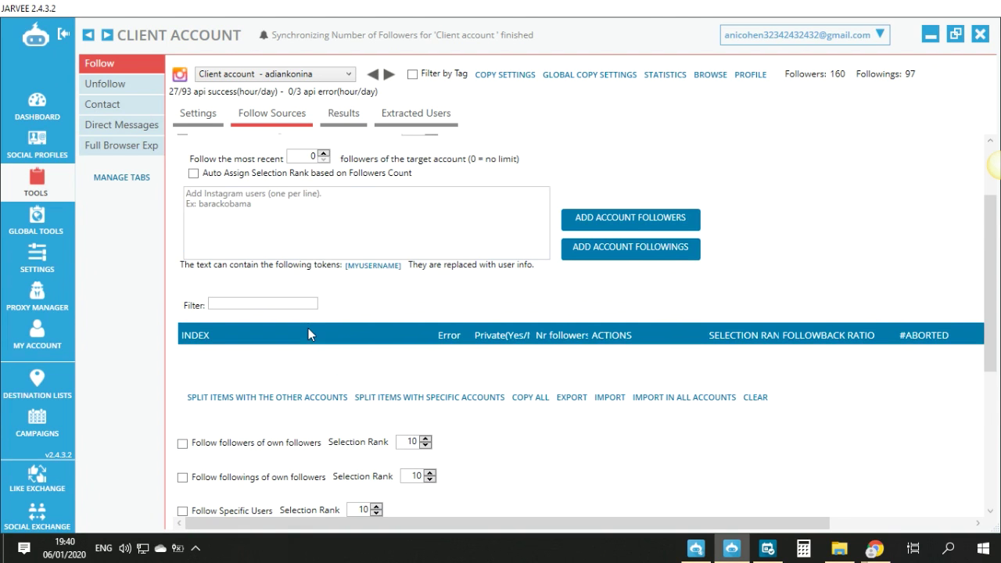
scroll(310, 309, "up", 2)
left_click(308, 271)
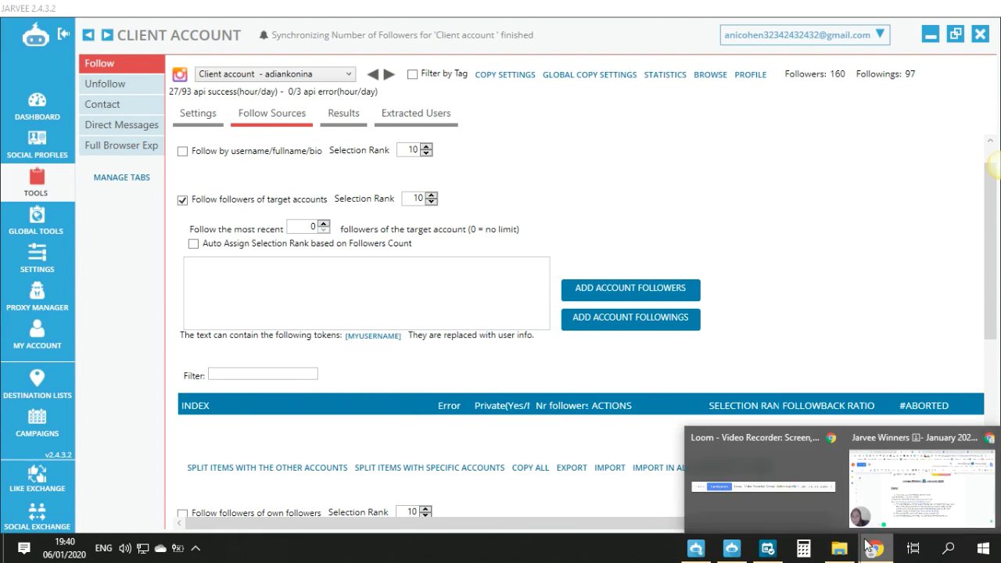
Switch to Chrome and load instagram.com in the tab showing Instagram's Google Play page.
left_click(909, 479)
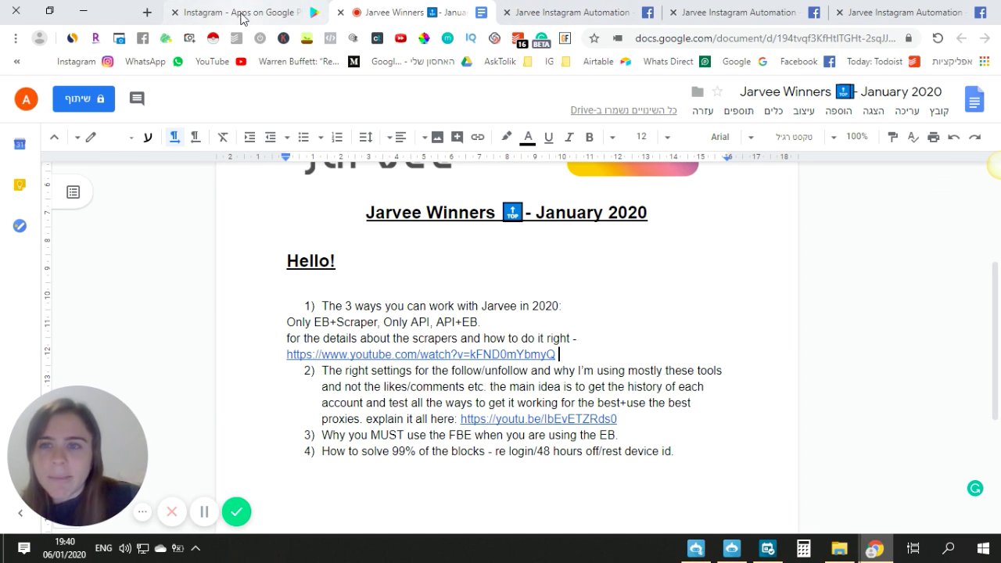
left_click(216, 11)
left_click(669, 39)
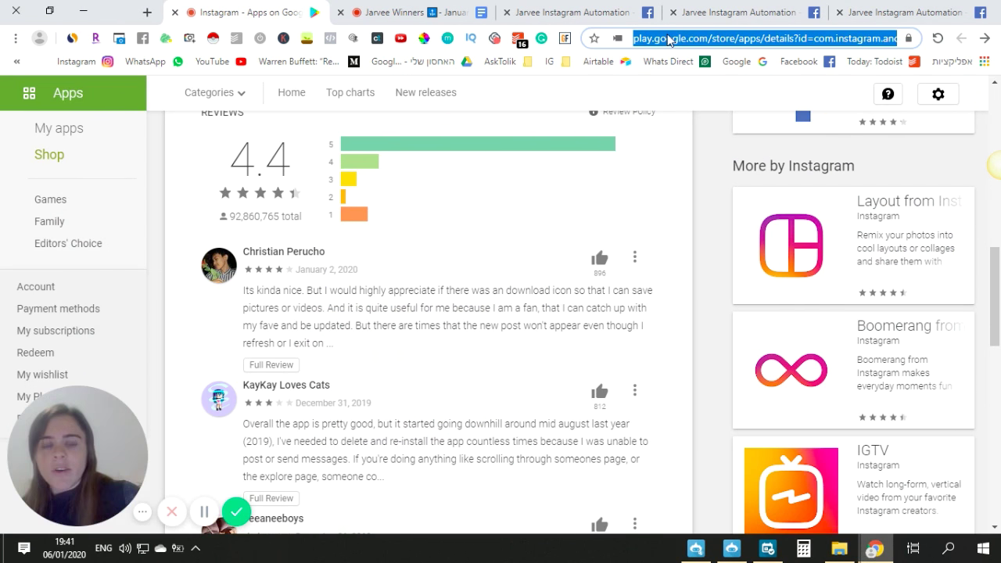
type("instagram.com")
key("Return")
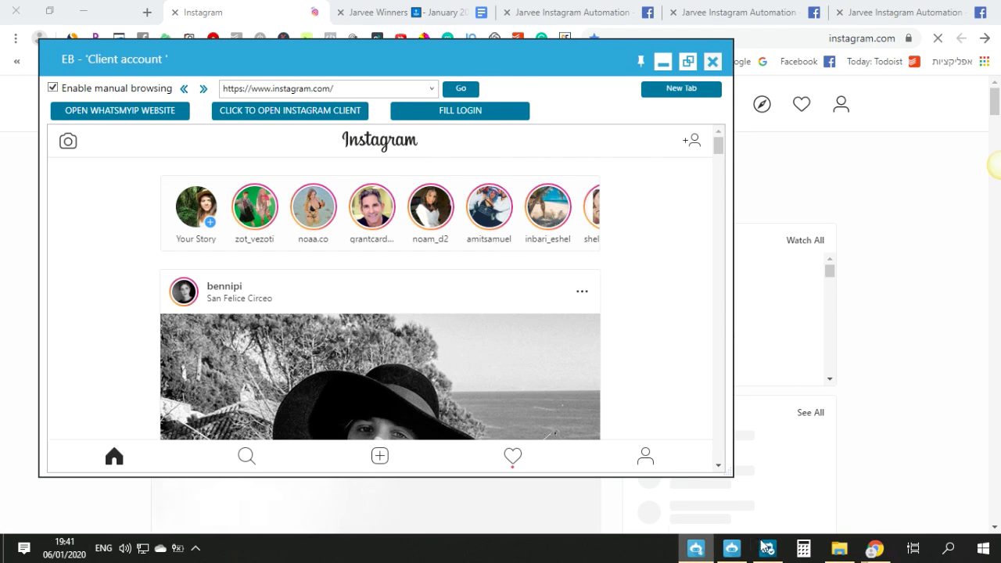
Return to Jarvee and try entering "justi" as a target account whose followers are followed.
left_click(743, 549)
left_click(377, 303)
type("justi")
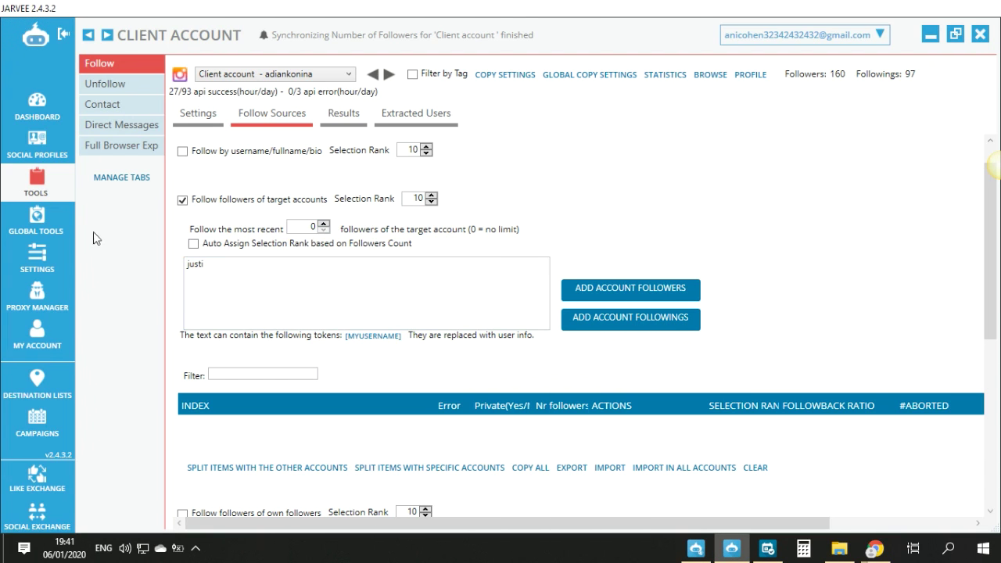
left_click_drag(238, 267, 123, 273)
key("BackSpace")
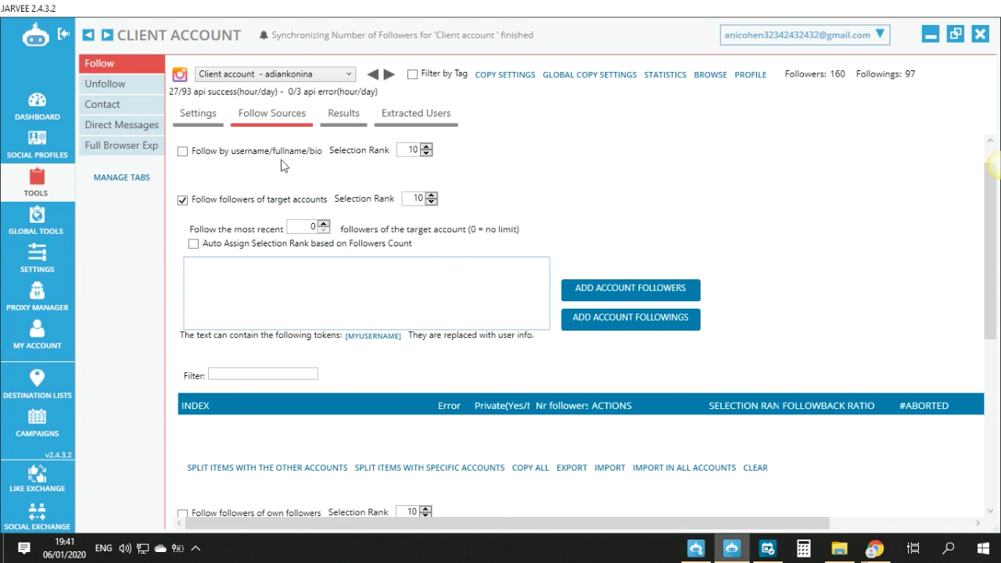
Return to the Follow tool's settings, and open the Client account's profile at its advanced general settings.
left_click(198, 113)
scroll(234, 156, "up", 15)
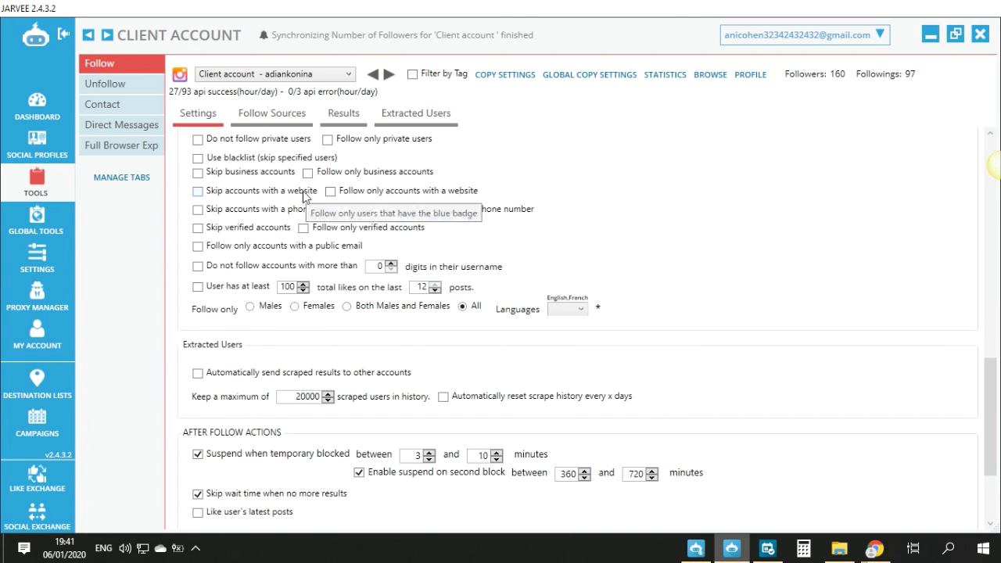
scroll(718, 352, "up", 5)
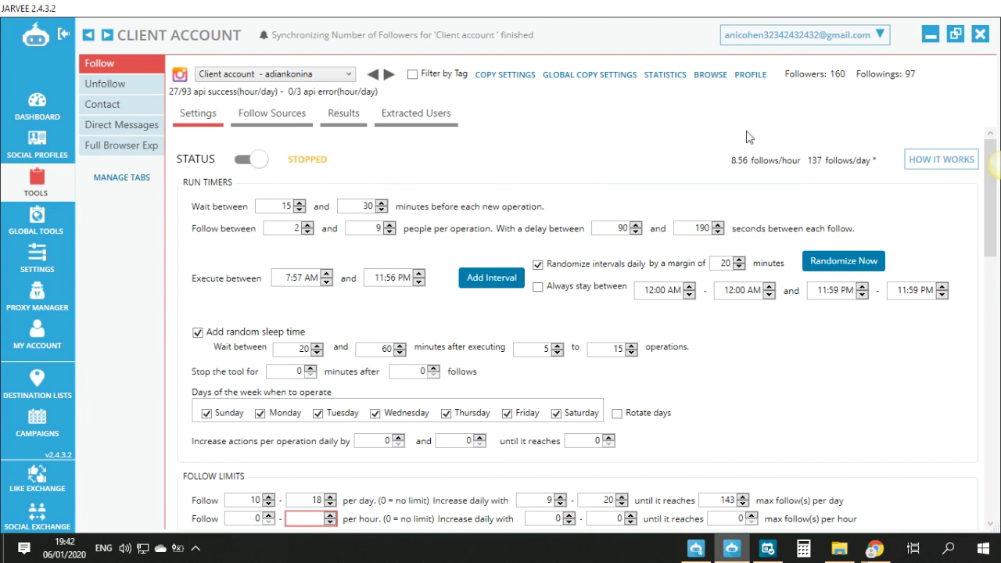
left_click(750, 75)
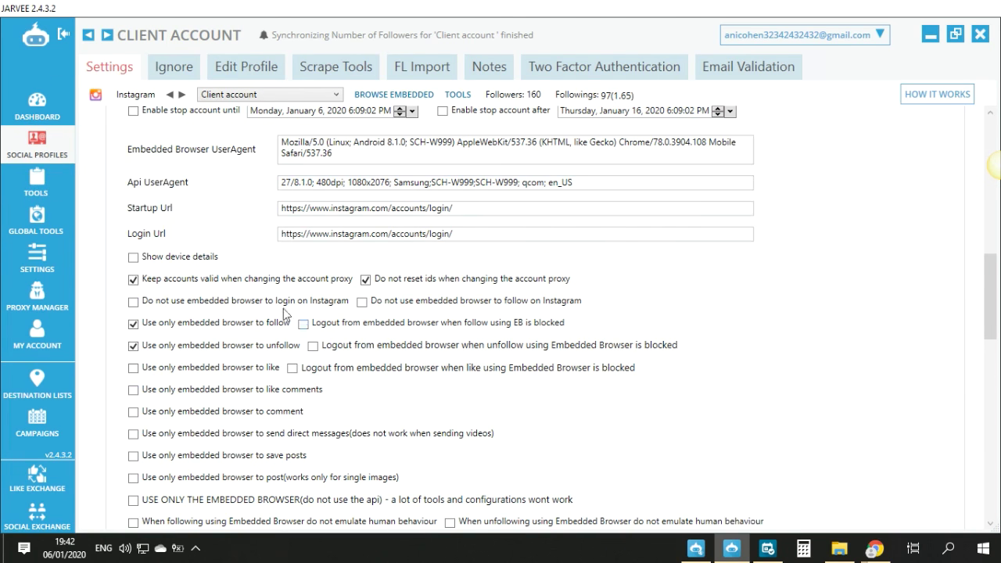
scroll(219, 274, "up", 4)
scroll(219, 274, "up", 2)
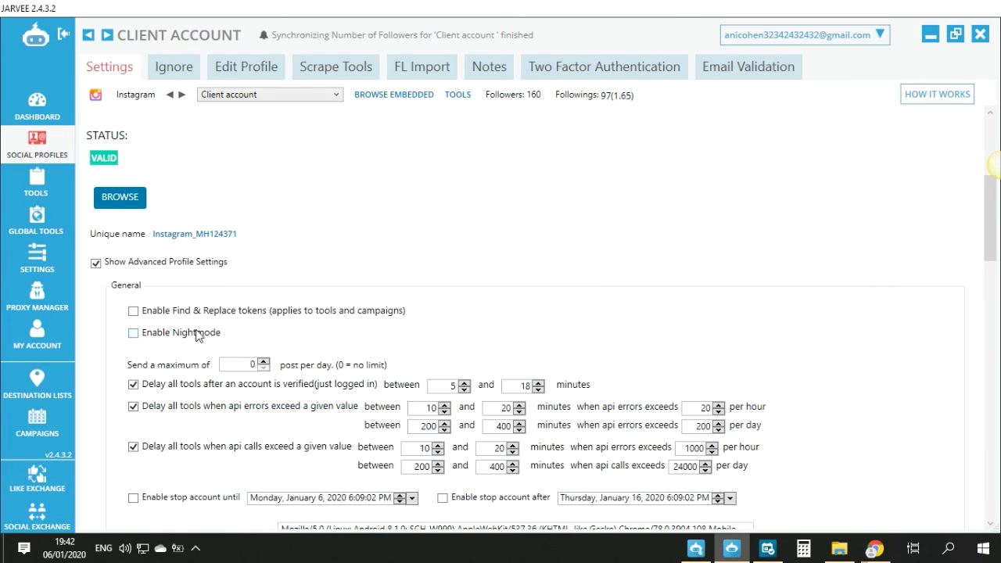
Enable Nightmode for the Client account so it executes no actions between 8:00 AM and 10:00 AM.
left_click(201, 334)
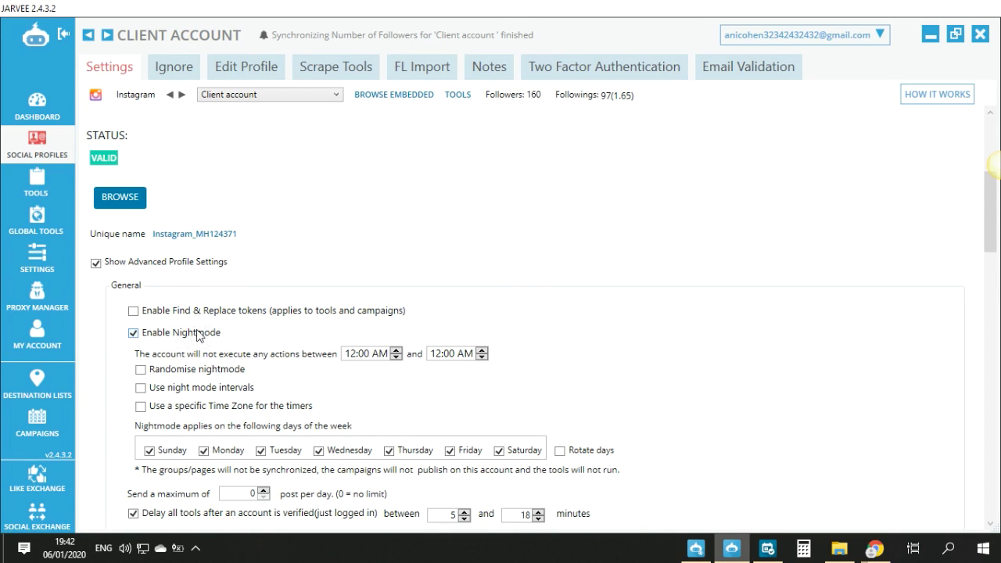
left_click(350, 355)
type("08")
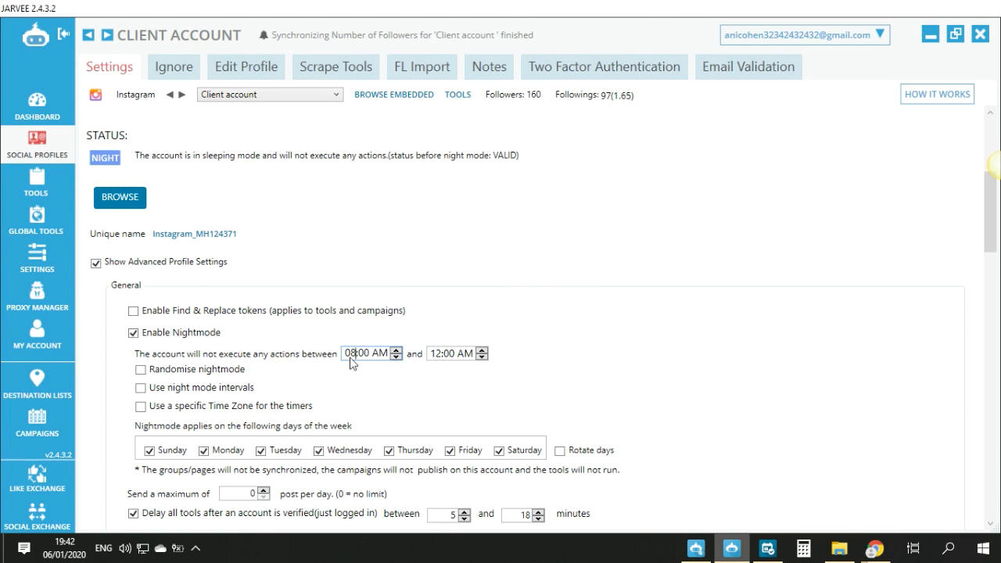
left_click(435, 353)
type("10")
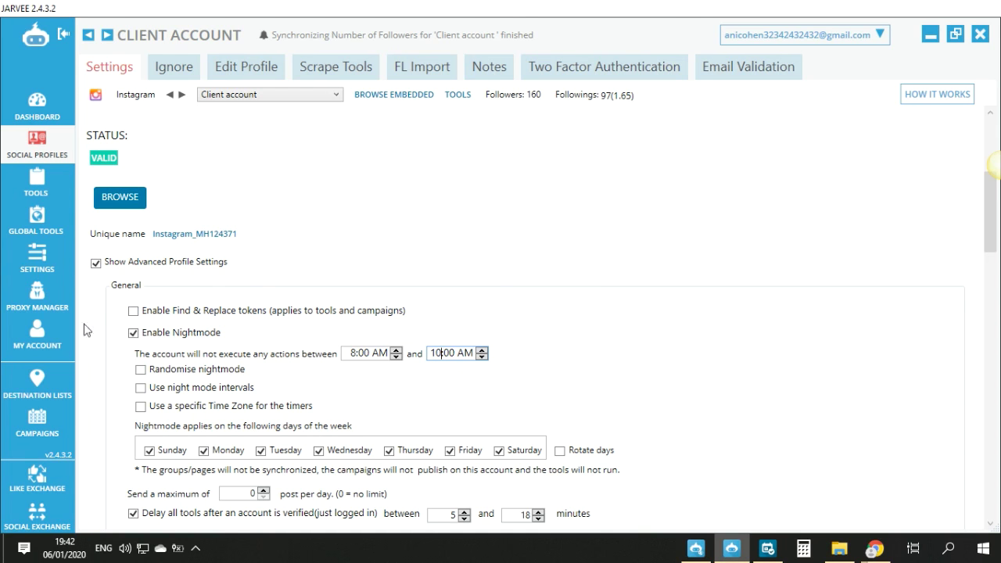
Go back to the Client account's tools and display the Unfollow tool's run timers.
left_click(35, 185)
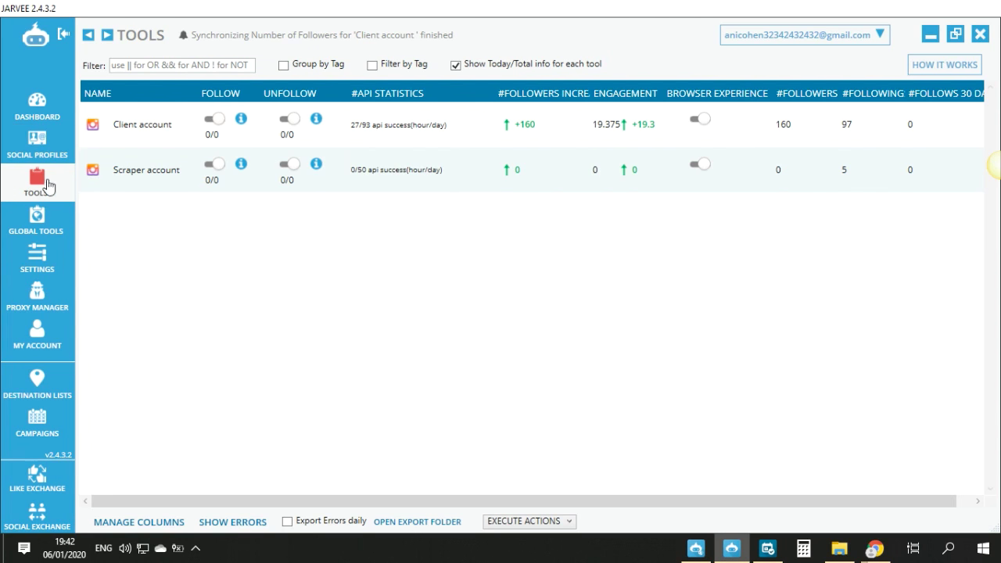
left_click(127, 133)
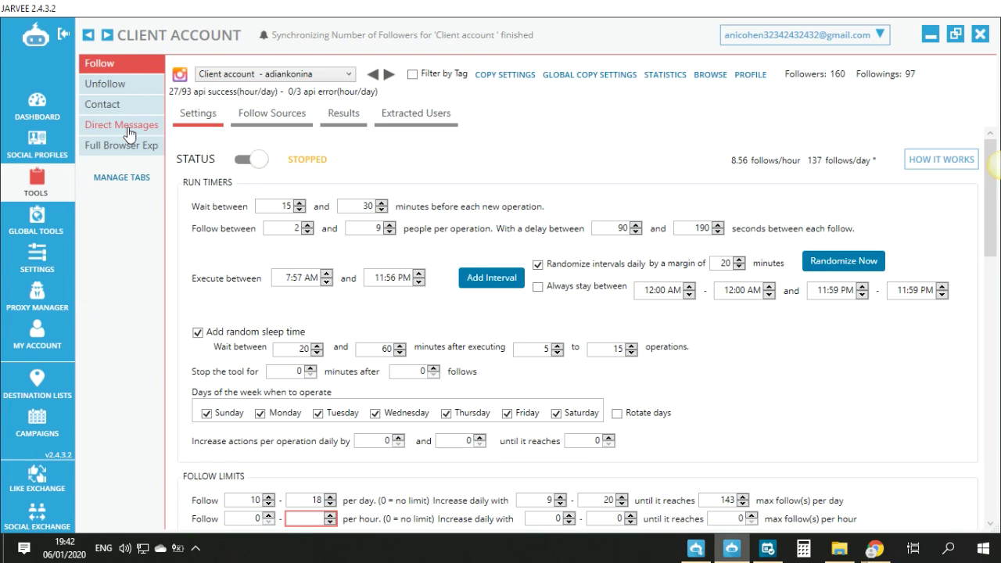
left_click(134, 85)
scroll(330, 154, "up", 3)
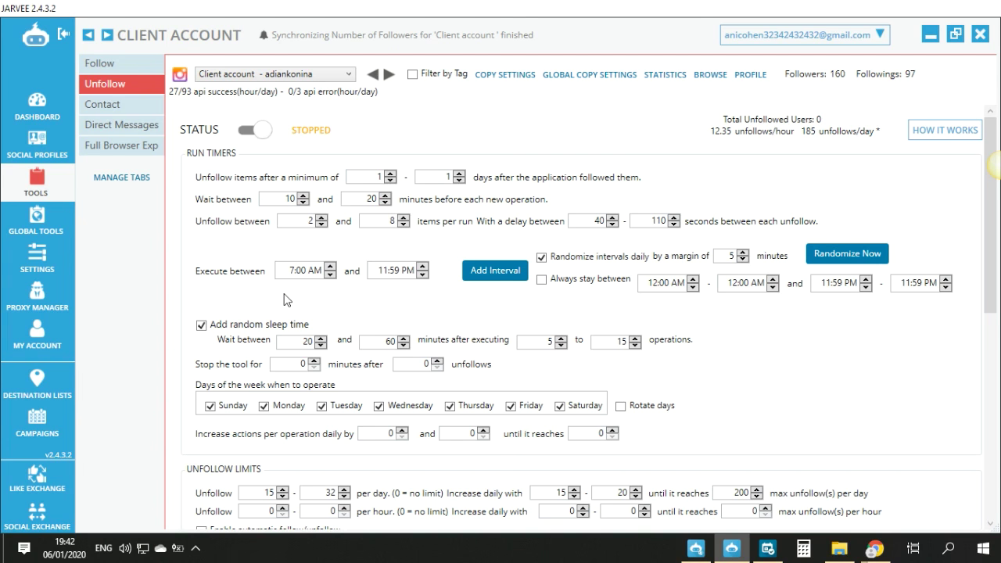
Clear the upper value of the Unfollow tool's per-hour limit.
scroll(486, 332, "down", 2)
left_click(335, 441)
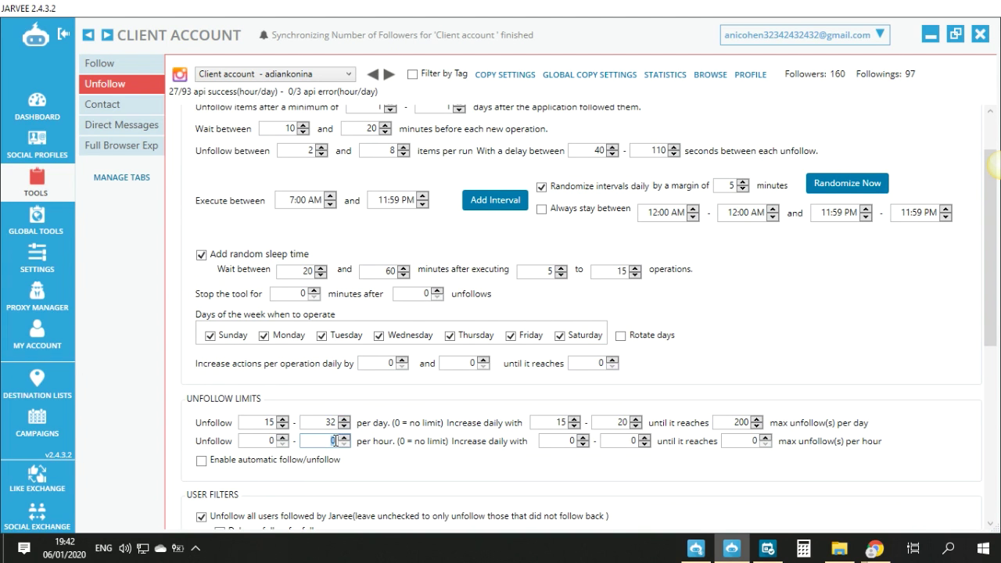
type("2")
scroll(678, 389, "up", 2)
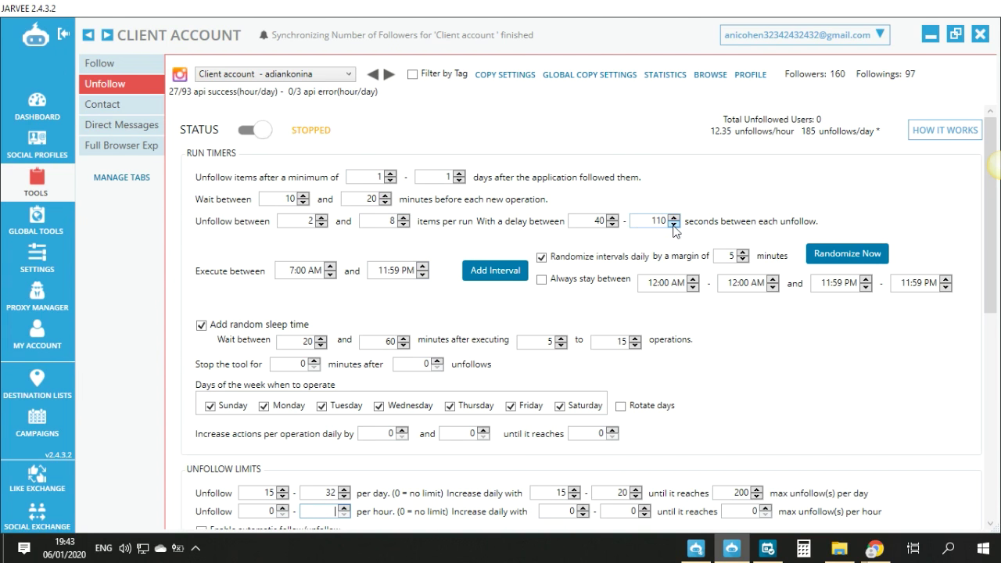
Enable the whitelist in the Unfollow tool's user filters and place the cursor in its usernames field.
scroll(677, 236, "down", 1)
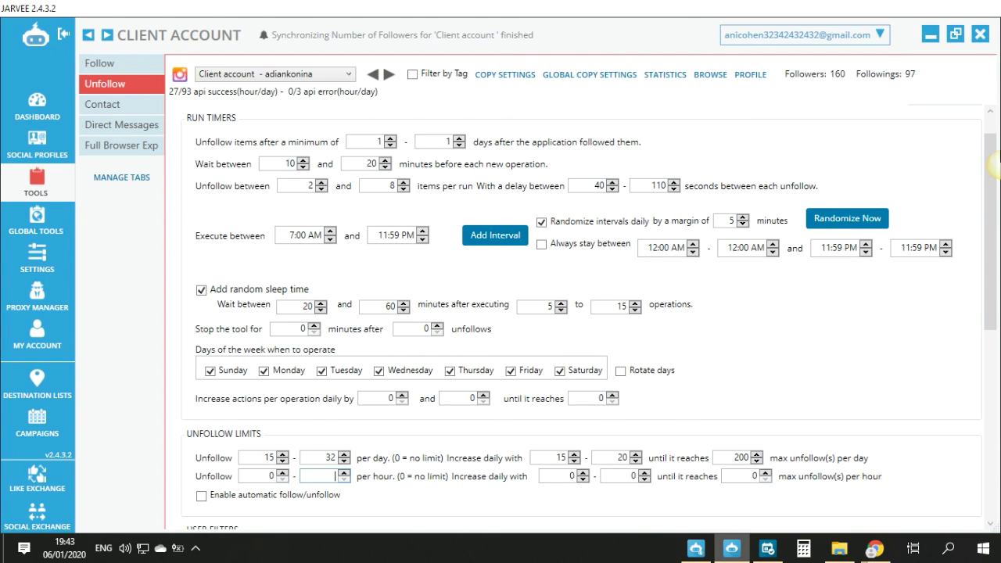
mouse_move(989, 236)
left_mouse_down()
mouse_move(985, 404)
mouse_move(986, 238)
left_mouse_up()
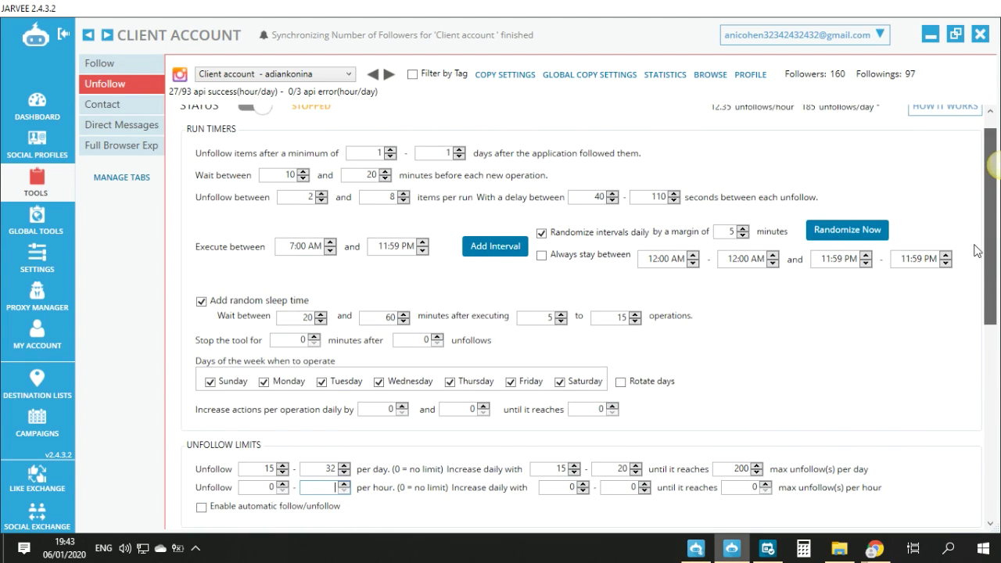
scroll(323, 302, "down", 3)
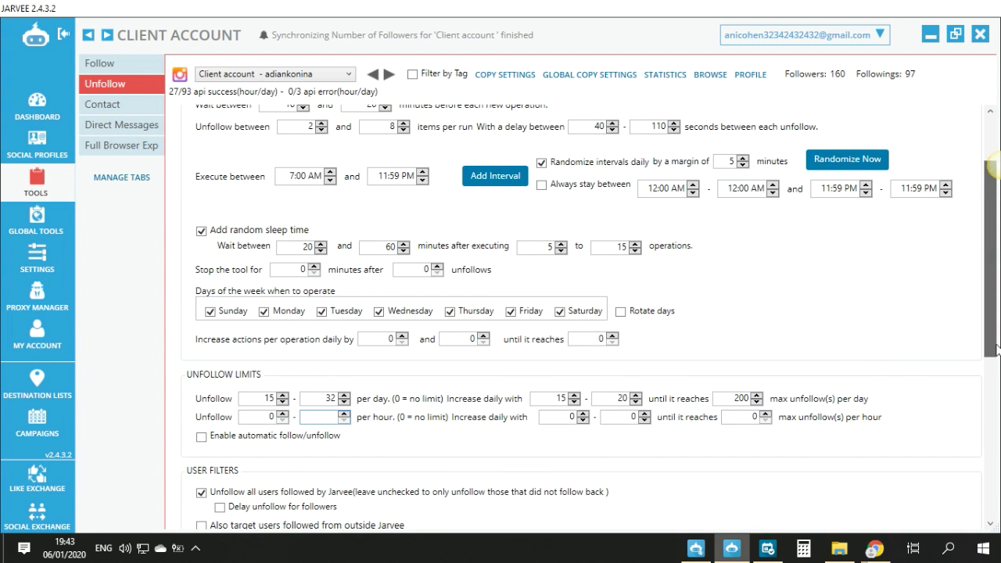
scroll(324, 302, "down", 8)
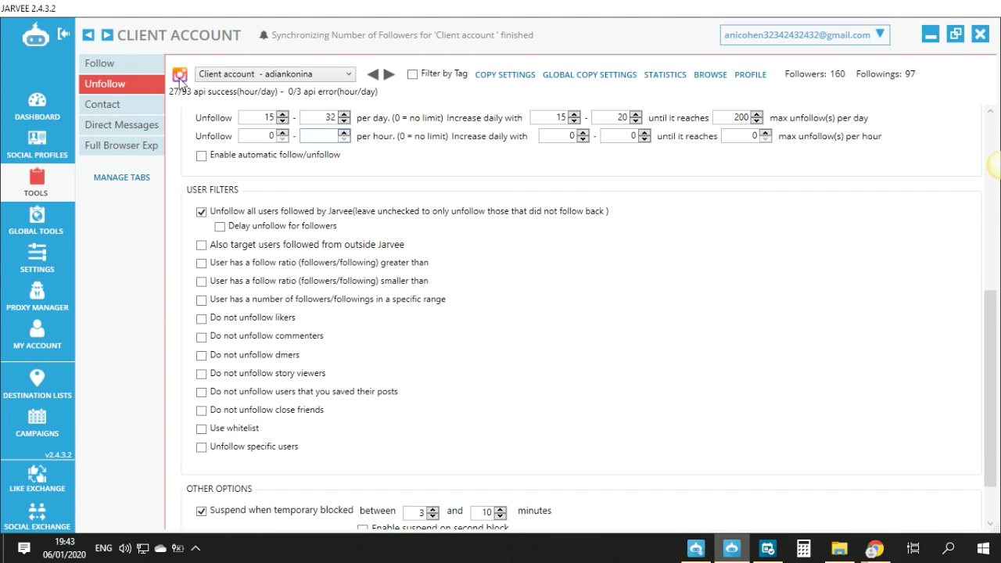
scroll(531, 347, "down", 2)
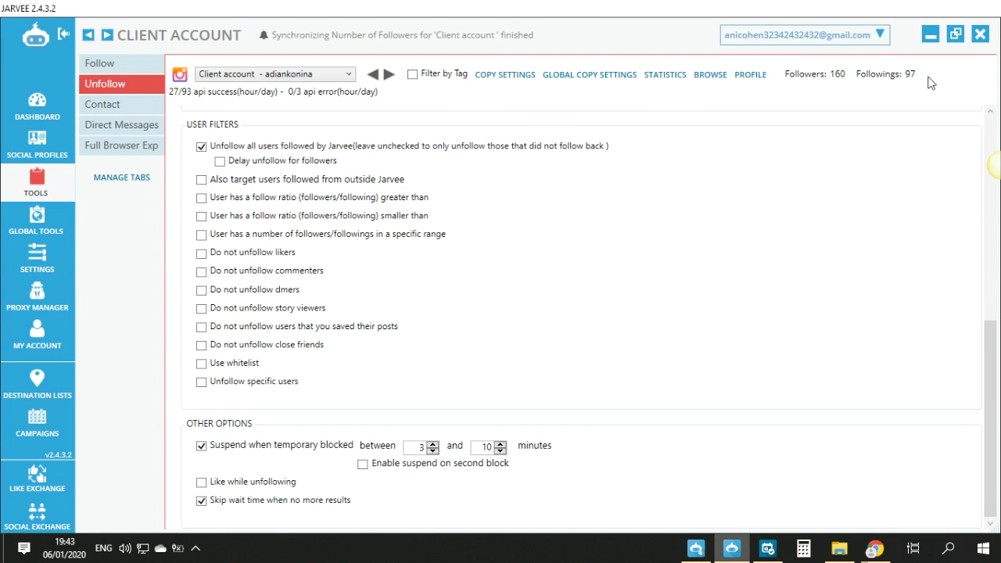
left_click(342, 185)
left_click(233, 363)
scroll(231, 375, "down", 2)
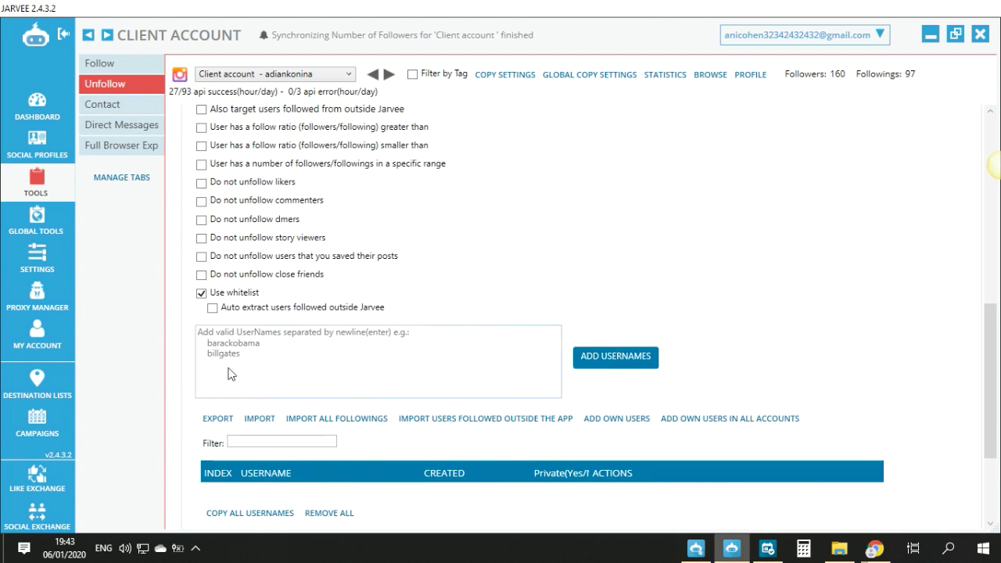
scroll(227, 373, "down", 1)
left_click(252, 346)
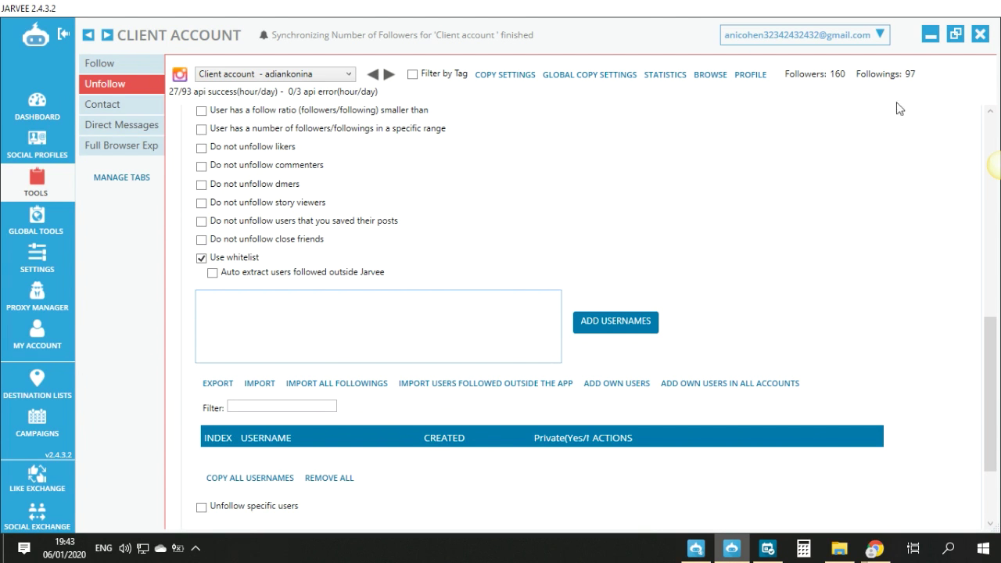
Try the Unfollow filter "Also target users followed from outside Jarvee".
scroll(387, 317, "up", 2)
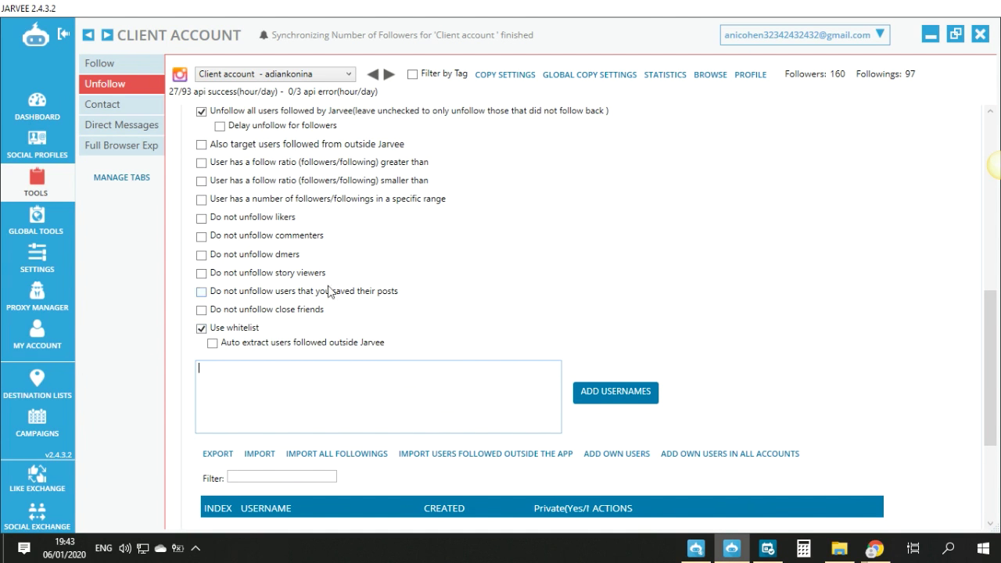
left_click(251, 146)
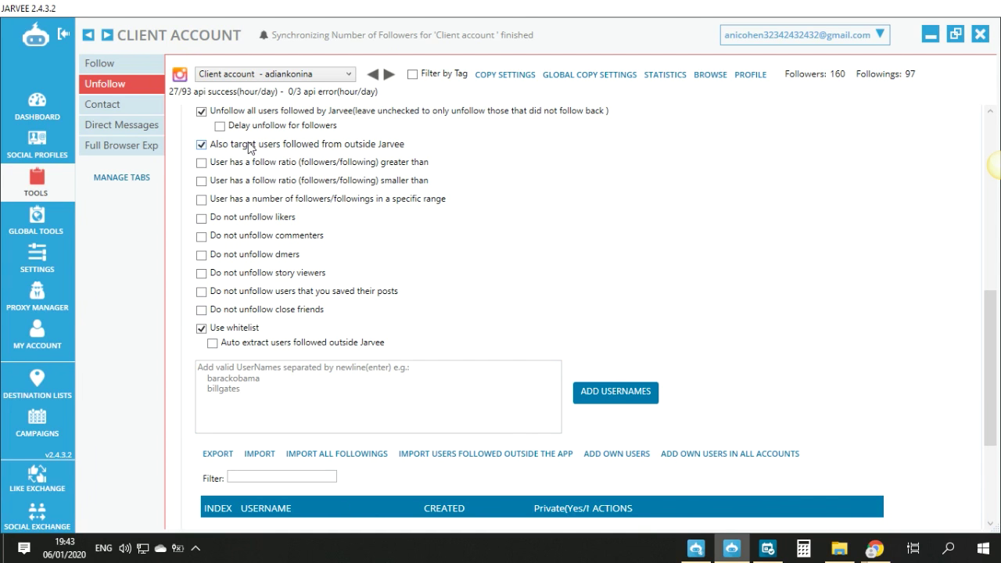
left_click(232, 146)
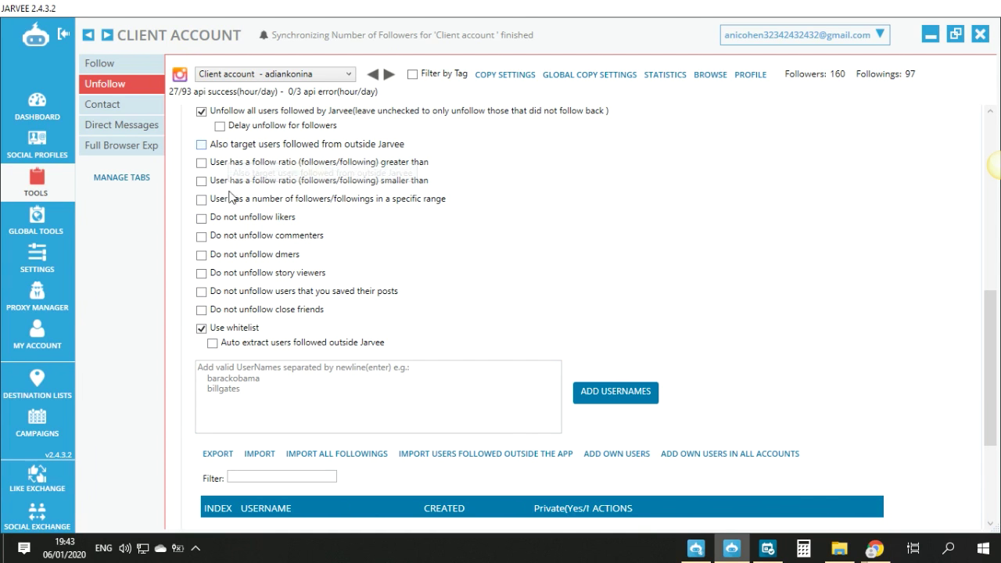
Turn off the Unfollow tool's whitelist and enable suspend on second block in its other options.
left_click(234, 330)
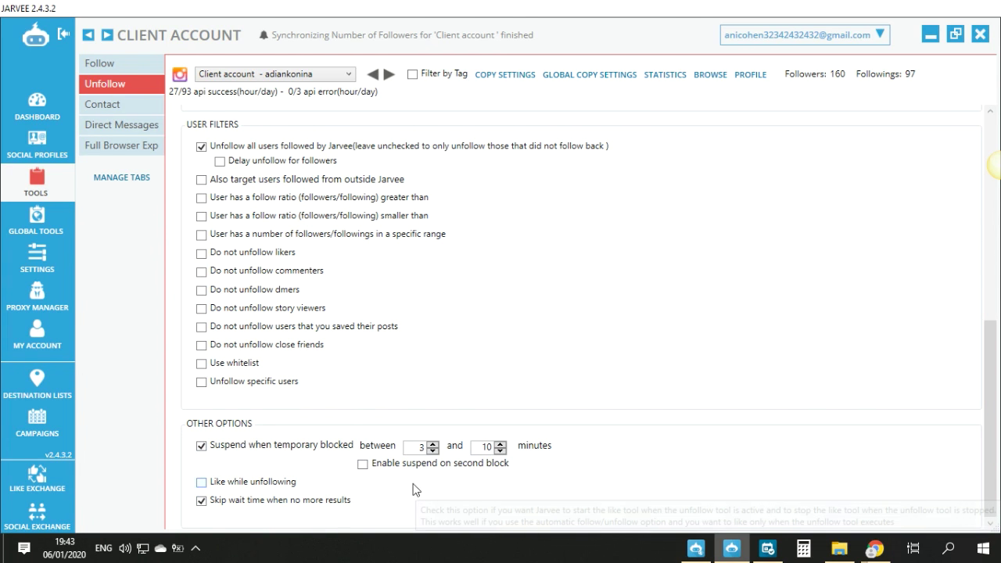
left_click(362, 463)
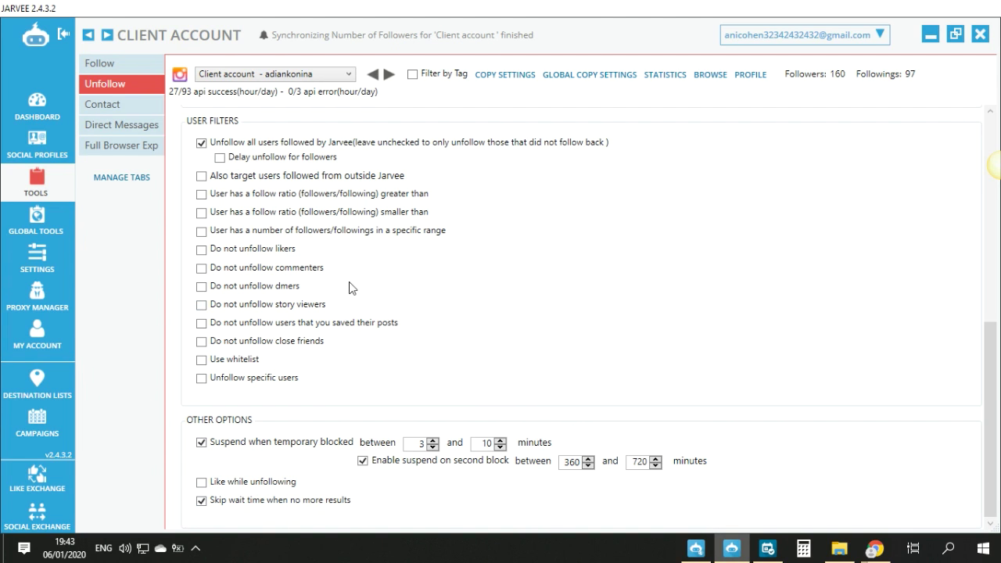
scroll(339, 340, "up", 5)
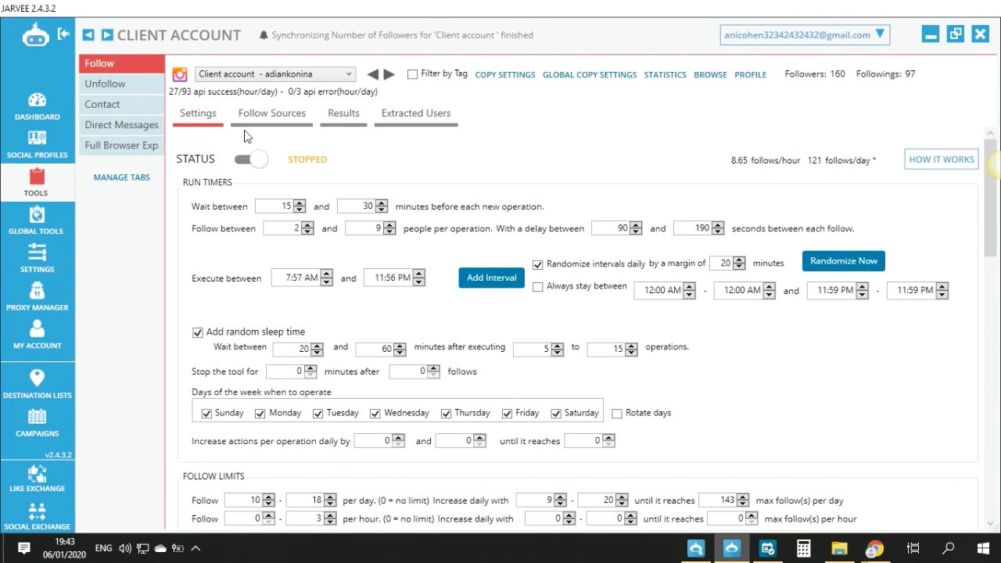
Show the Client account's follow sources and place the cursor in the usernames field for followers of target accounts.
left_click(245, 123)
left_click(208, 262)
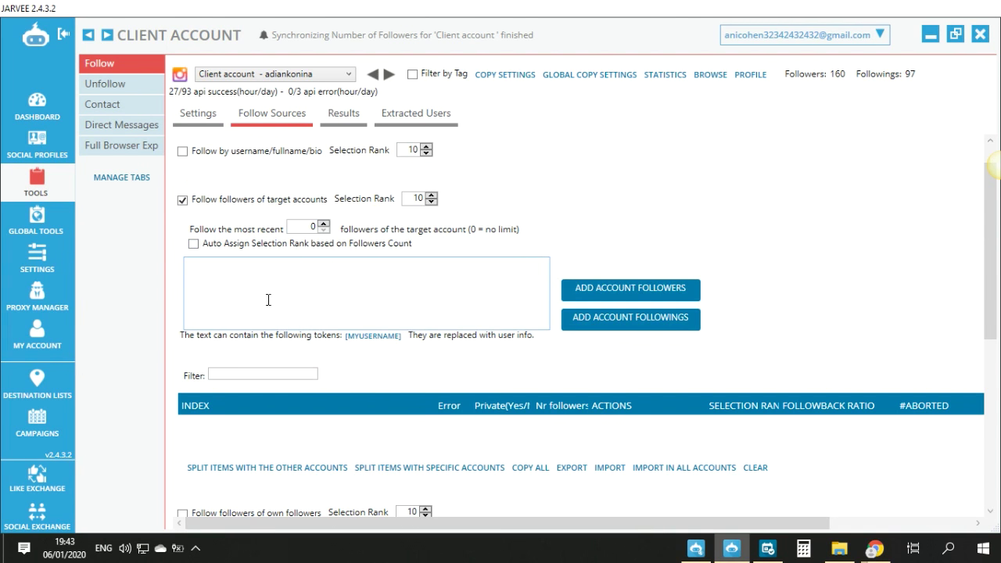
left_click(202, 114)
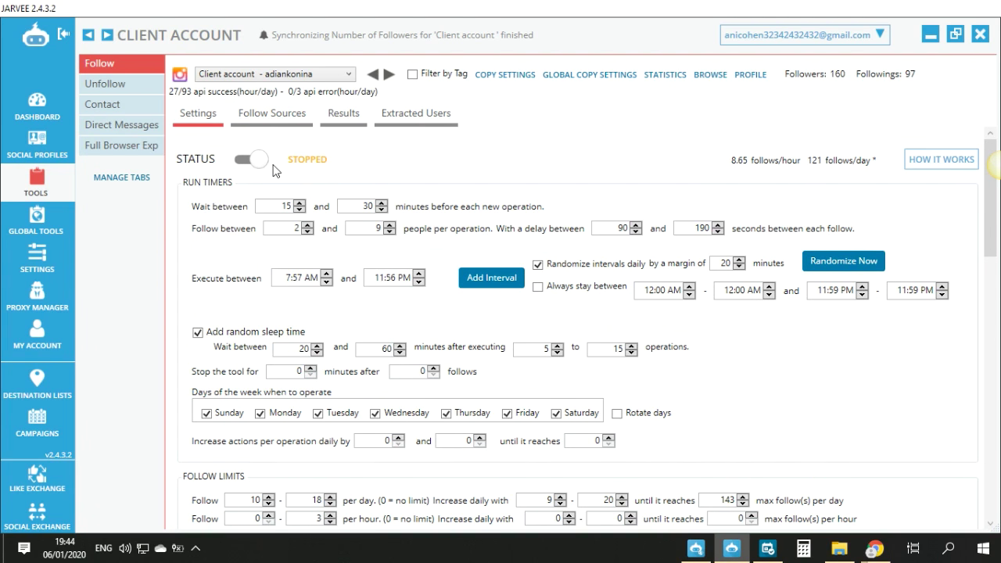
left_click(266, 114)
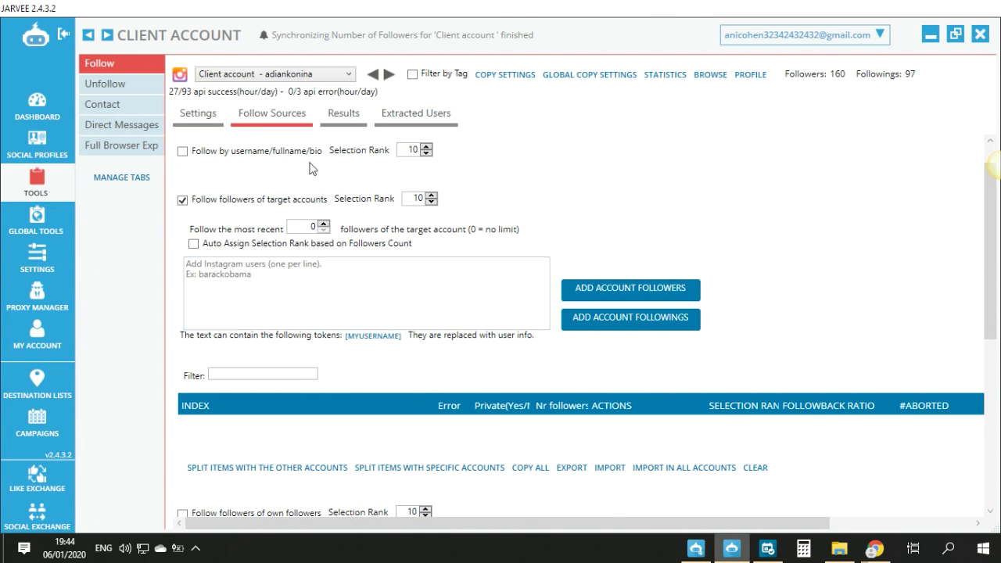
left_click(286, 295)
Switch to Instagram in Chrome, search for ladygaga, open that profile and copy its username.
mouse_move(874, 549)
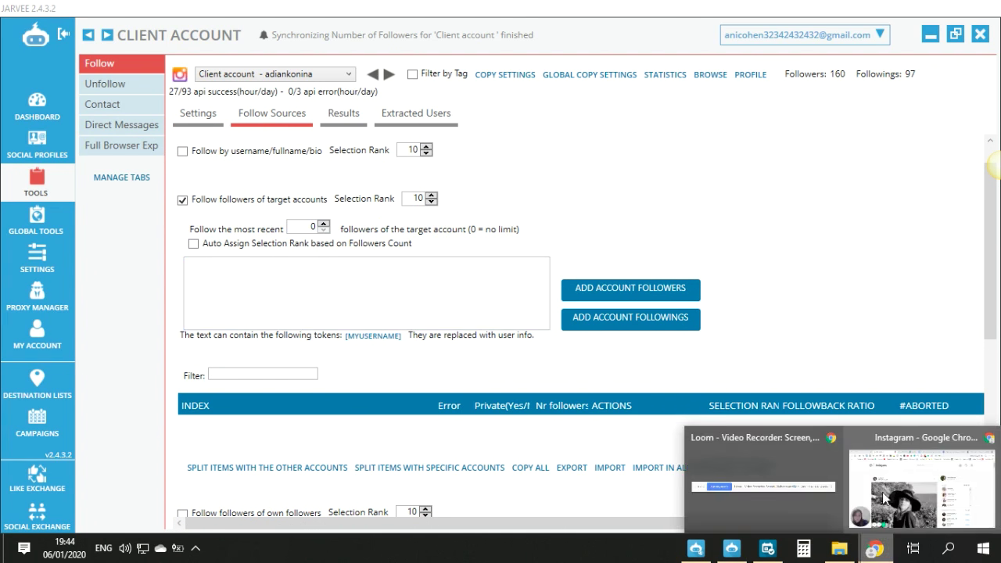
left_click(948, 494)
left_click(502, 104)
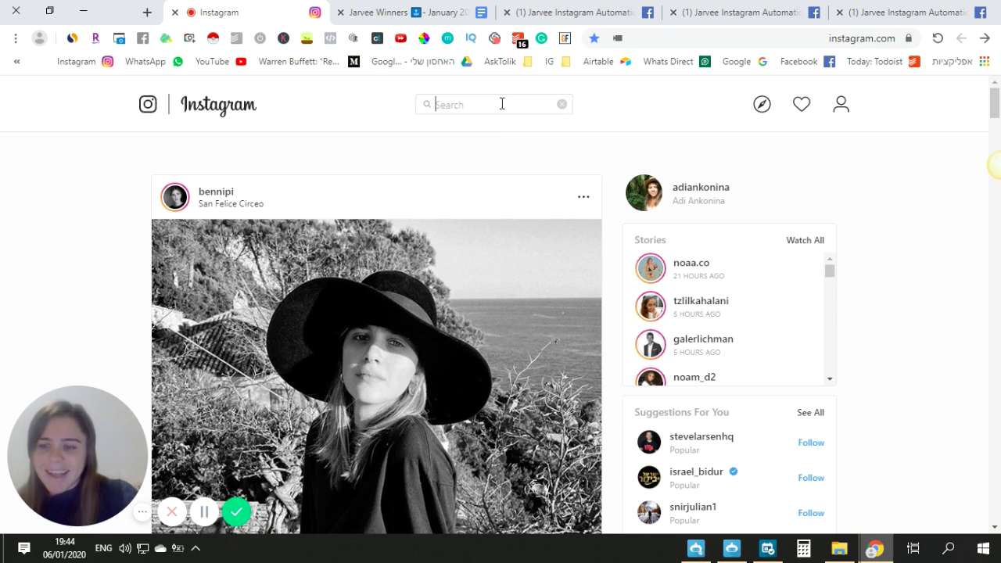
type("ladygaga")
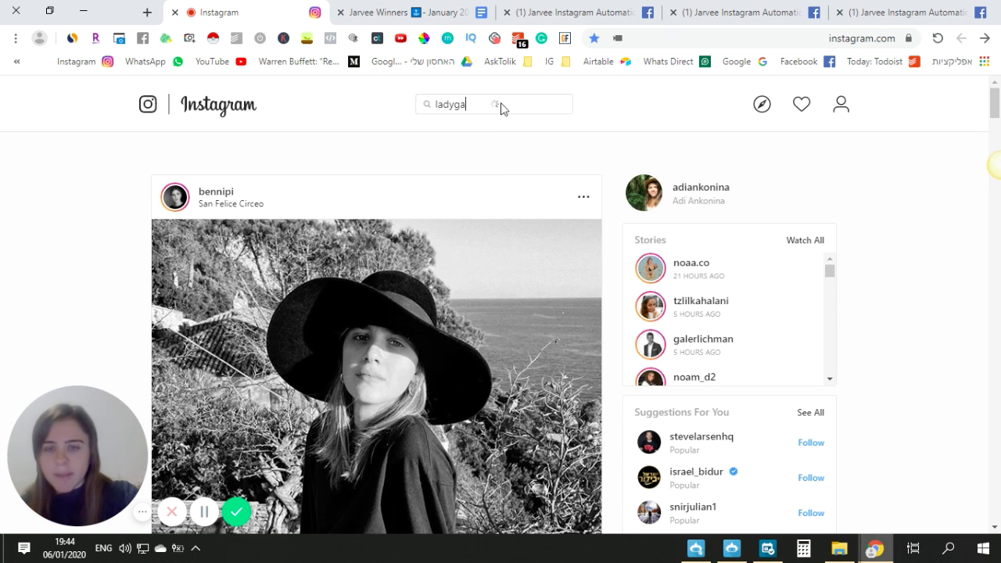
left_click(539, 153)
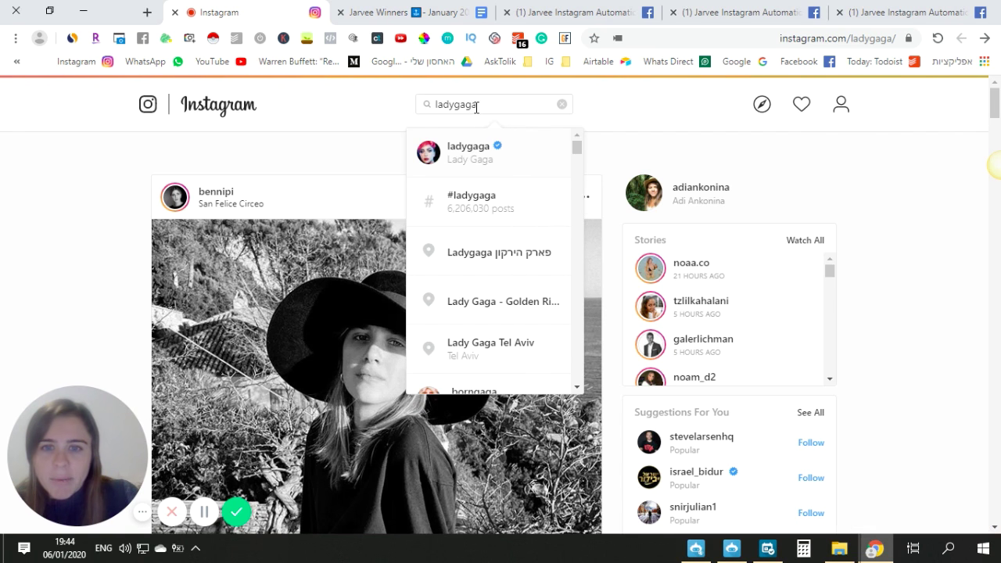
double_click(449, 185)
key("ctrl+c")
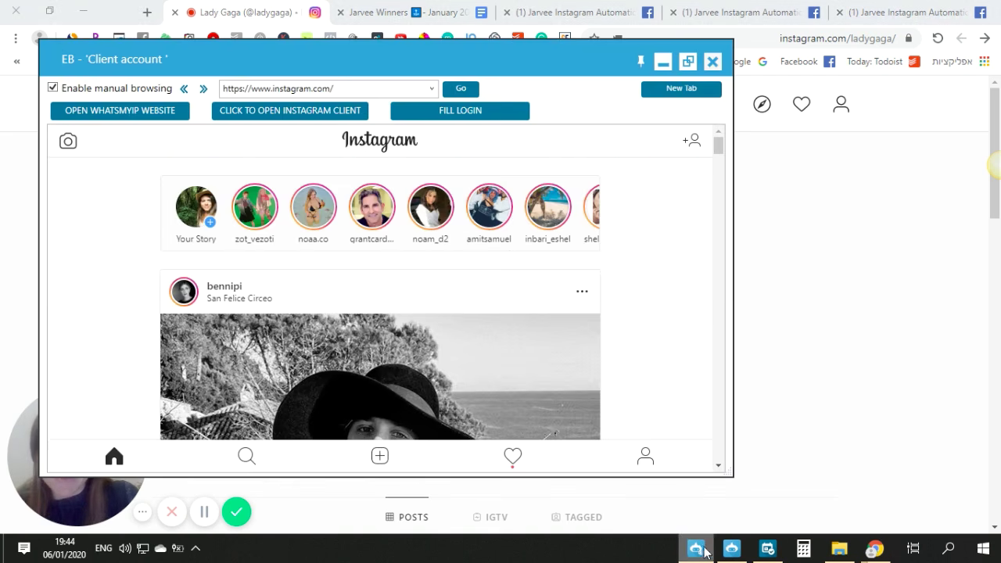
Back in Jarvee, add the followers of the copied username ladygaga as a target account source.
left_click(657, 480)
key("ctrl+v")
left_click(602, 296)
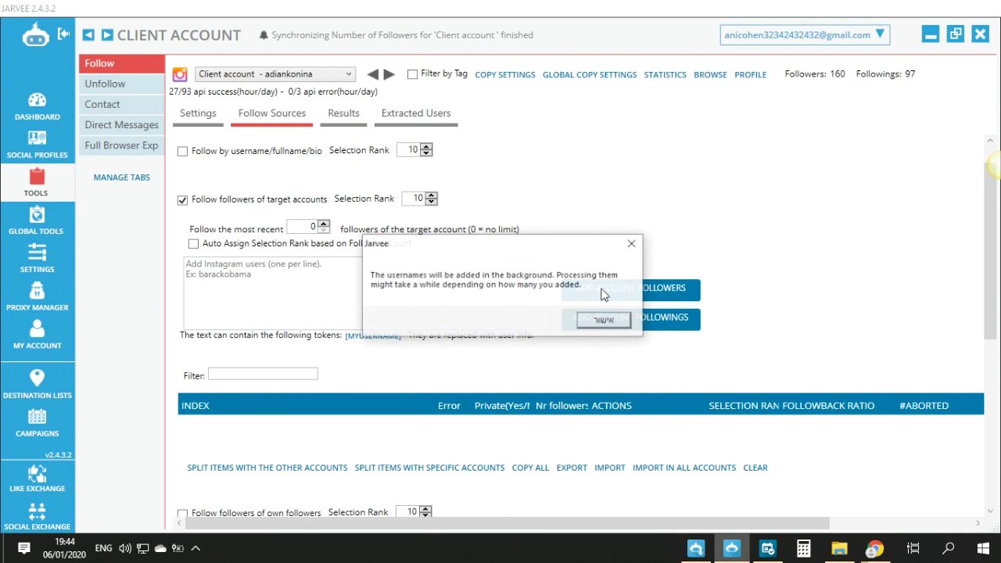
left_click(582, 322)
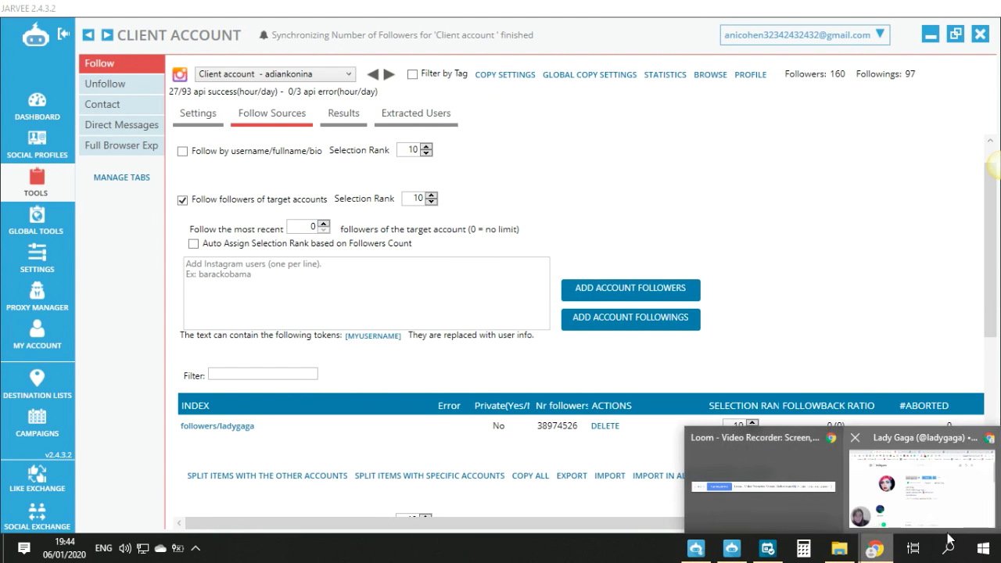
Switch to Instagram in Chrome, search for "rus", open the russellbrunson profile and copy its username.
left_click(934, 518)
left_click(473, 105)
type("rus")
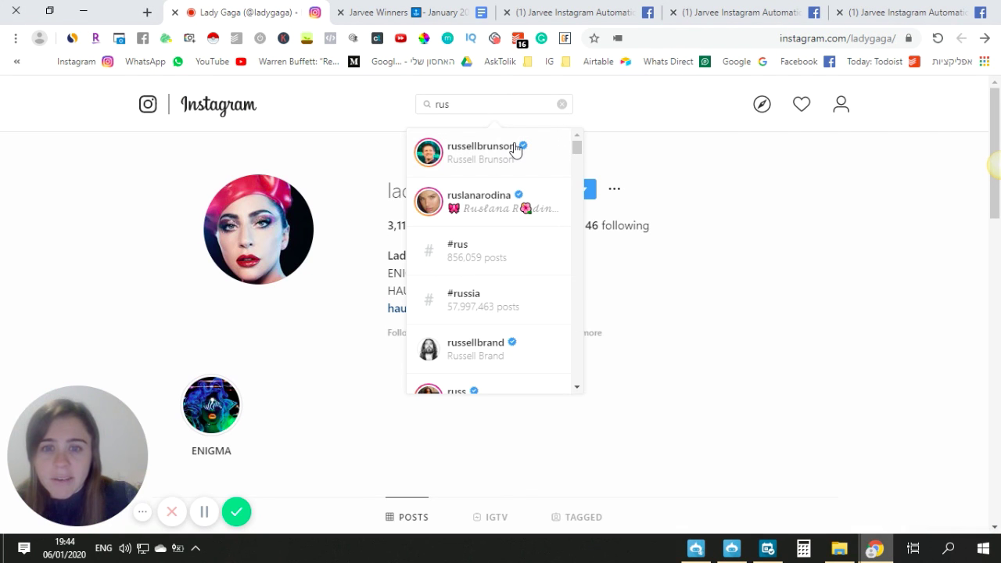
left_click(514, 152)
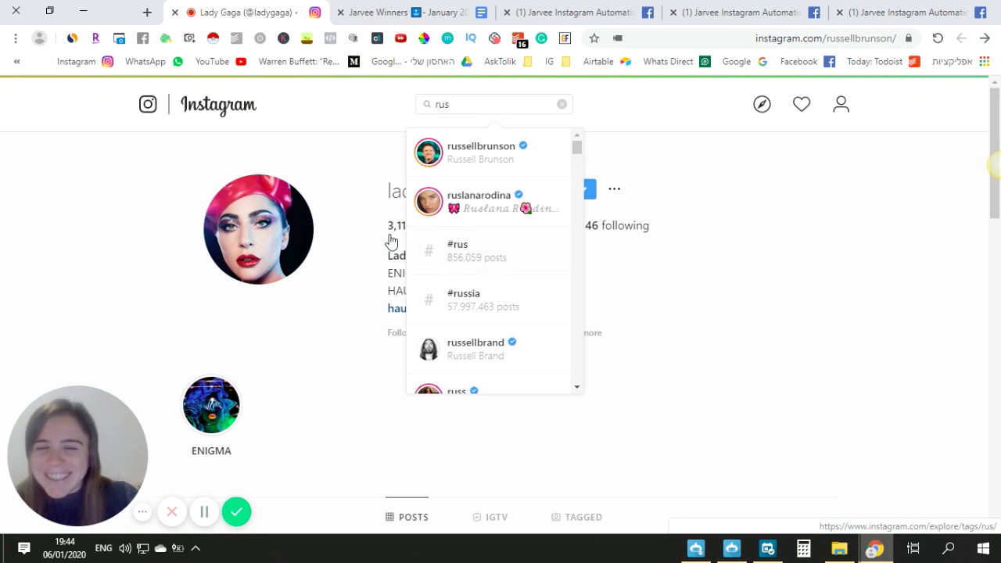
double_click(418, 195)
key("ctrl+c")
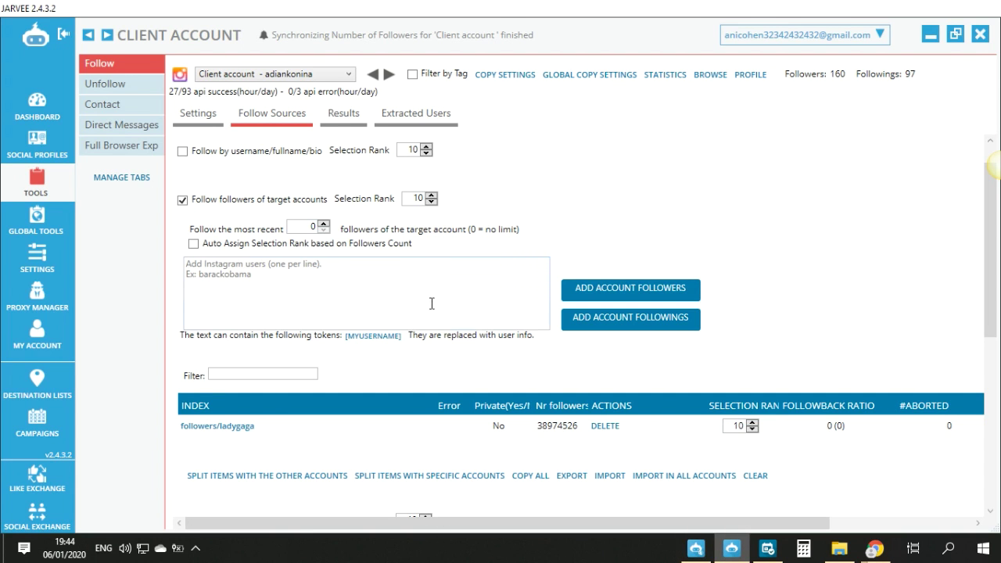
In Jarvee, add the followers of the copied username russellbrunson as a target account source.
left_click(430, 303)
key("ctrl+v")
left_click(569, 289)
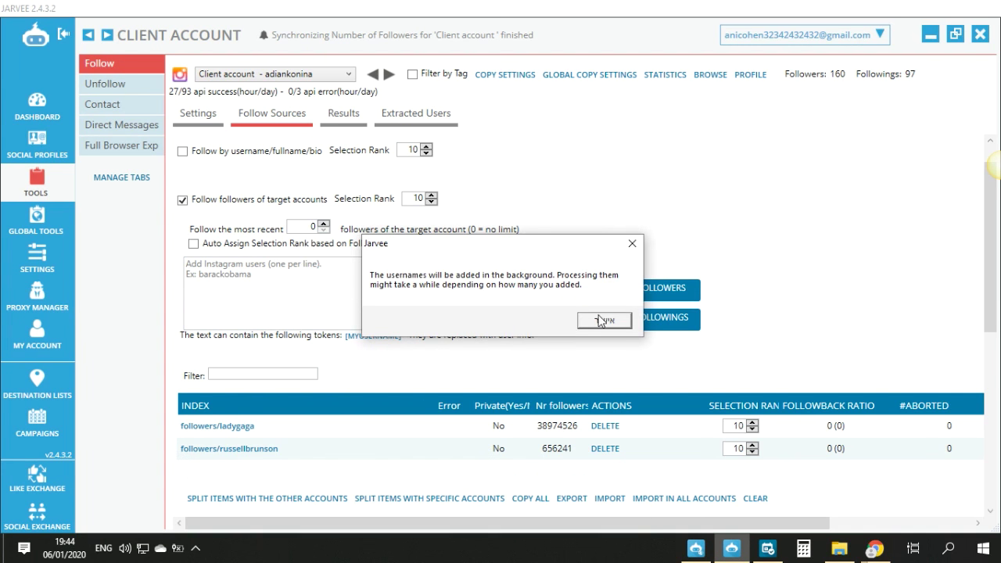
left_click(602, 320)
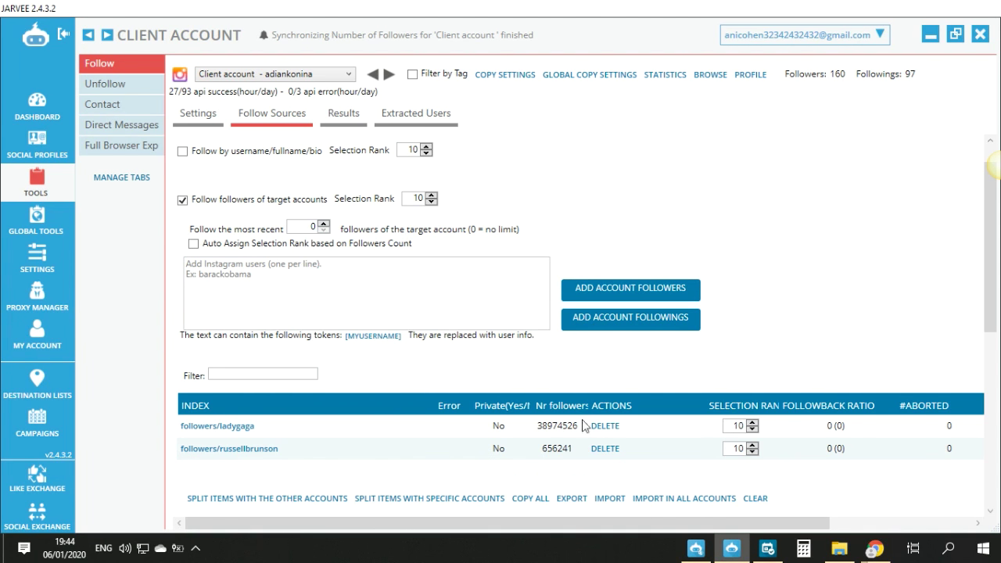
Start the Client account's Follow tool and return to its list of target account sources.
scroll(206, 247, "up", 1)
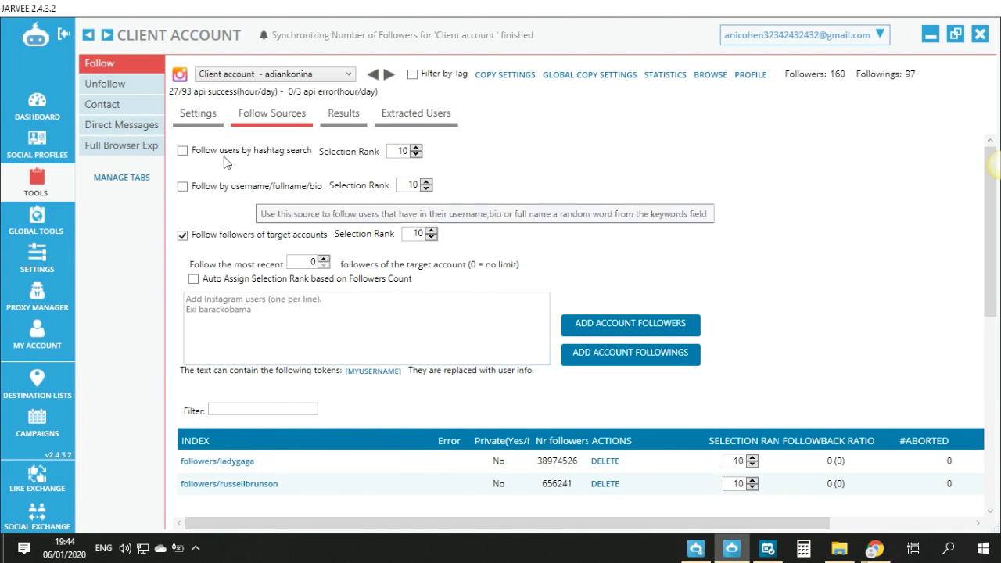
left_click(205, 118)
left_click(235, 147)
left_click(277, 117)
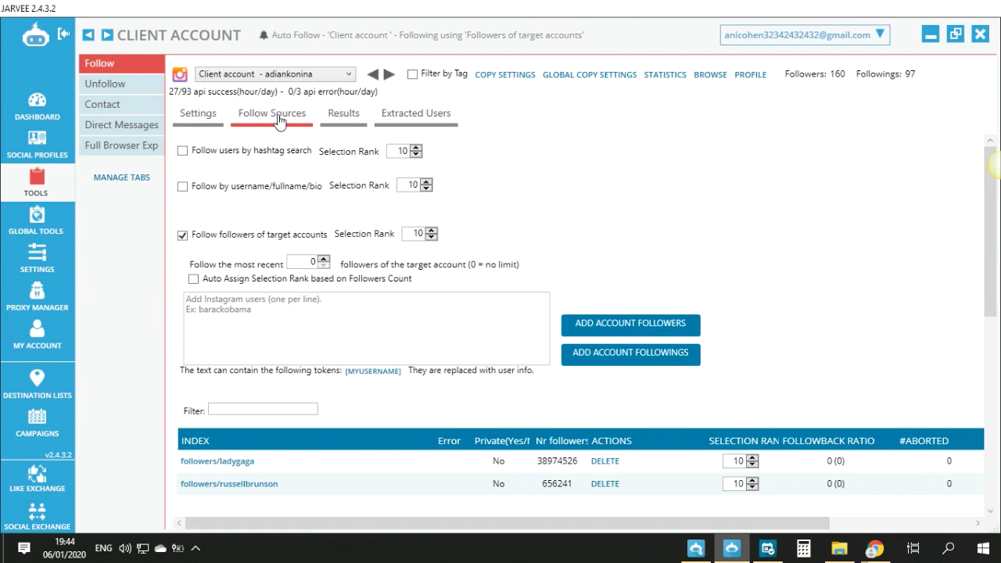
scroll(500, 344, "down", 3)
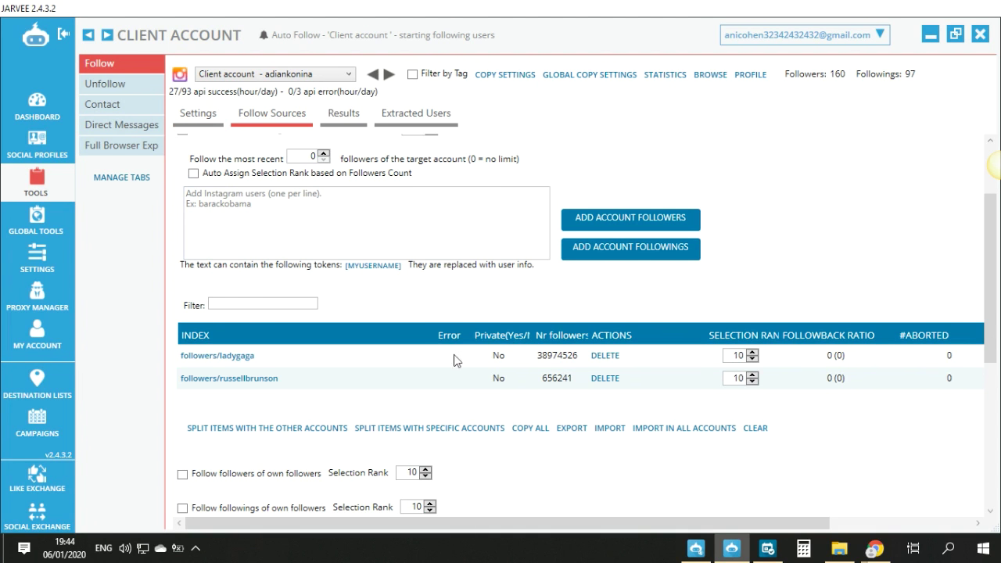
Stop the Client account's Follow tool and go back to its follow sources.
left_click(201, 117)
left_click(251, 160)
left_click(261, 118)
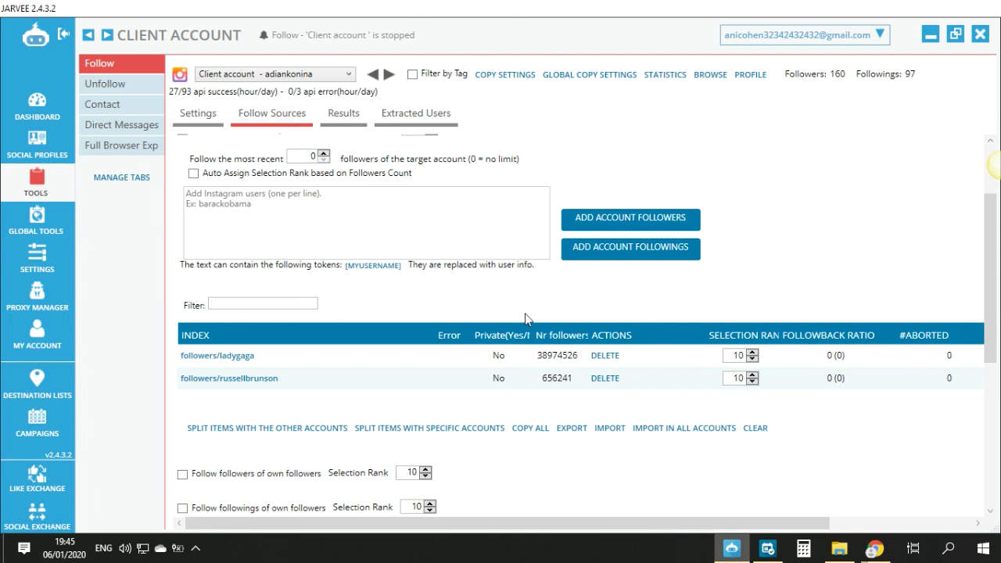
Go back to the tools overview of all accounts, and switch to Chrome to view the open Instagram profile.
left_click(56, 172)
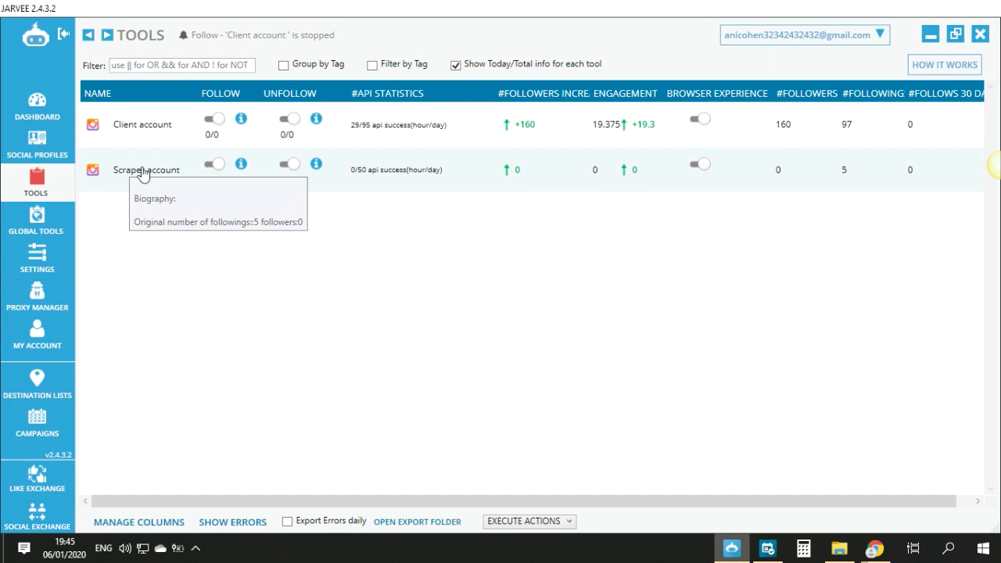
mouse_move(874, 548)
left_click(909, 470)
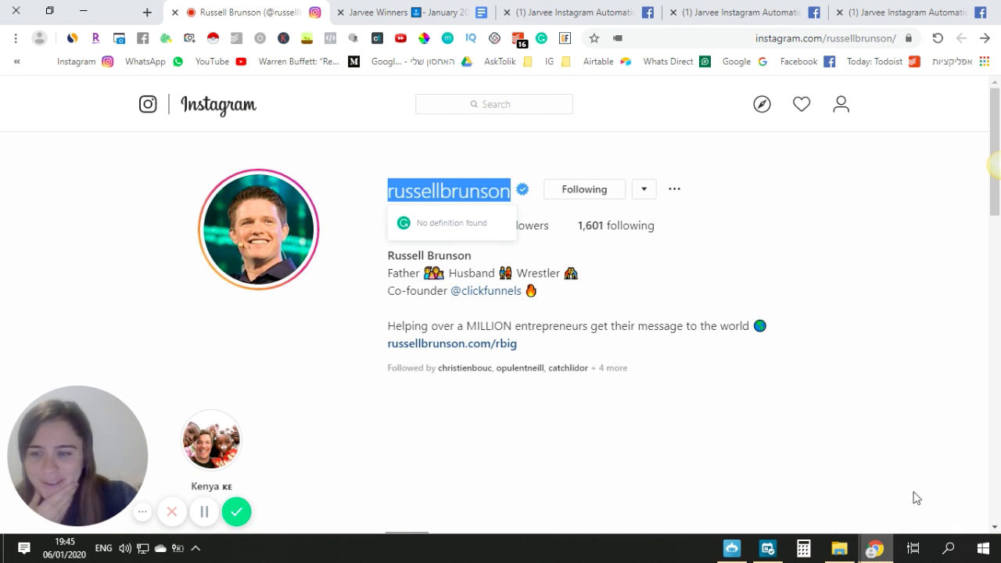
Return to Jarvee and review the Scraper account's Follow limits, user filters and options for sending extracted users to other accounts.
left_click(731, 547)
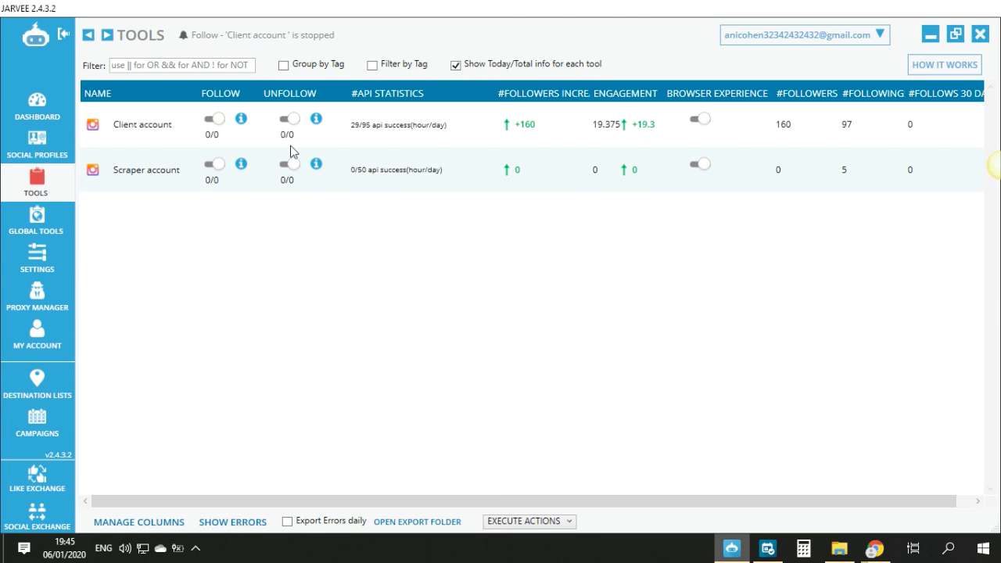
double_click(162, 175)
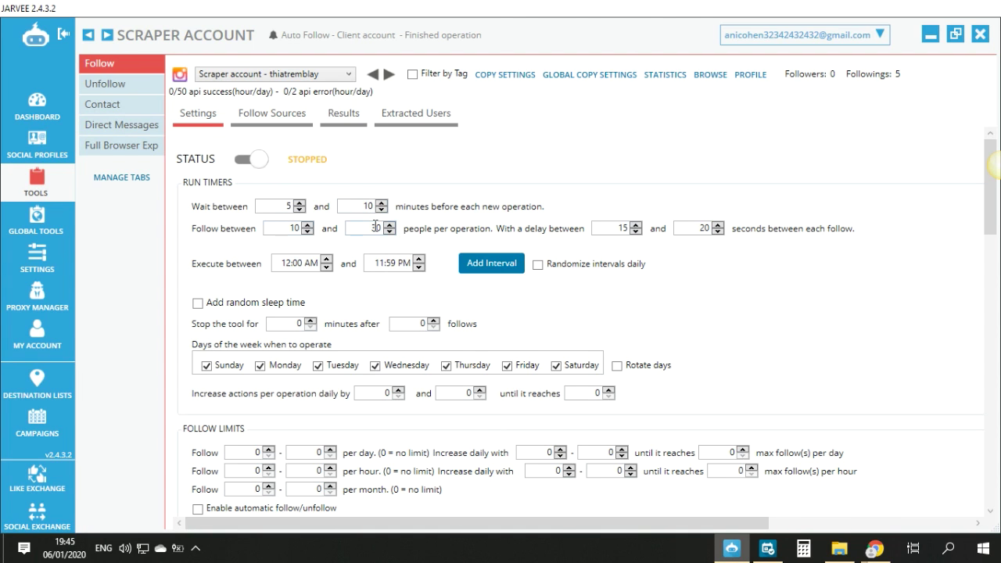
scroll(244, 274, "down", 6)
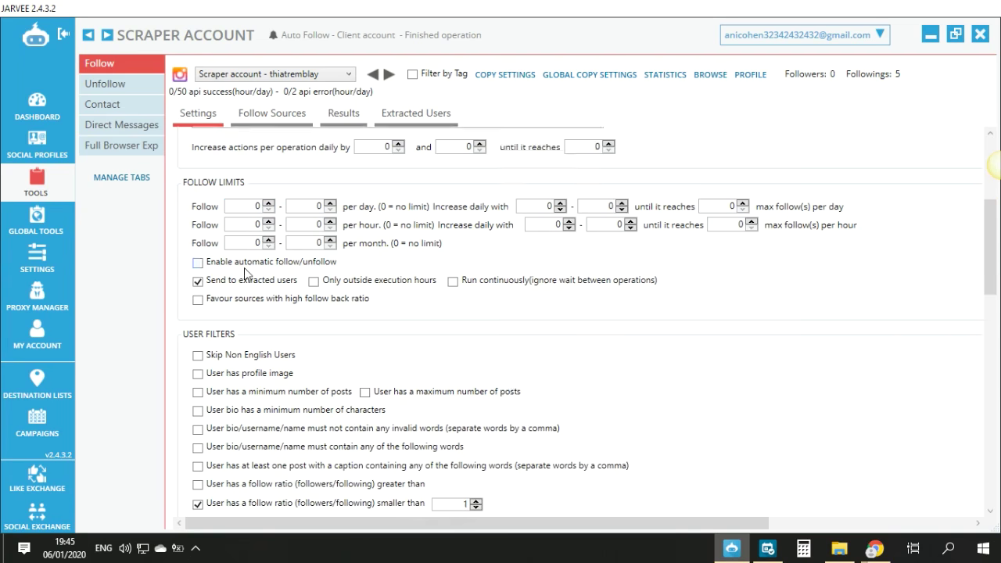
scroll(243, 282, "down", 11)
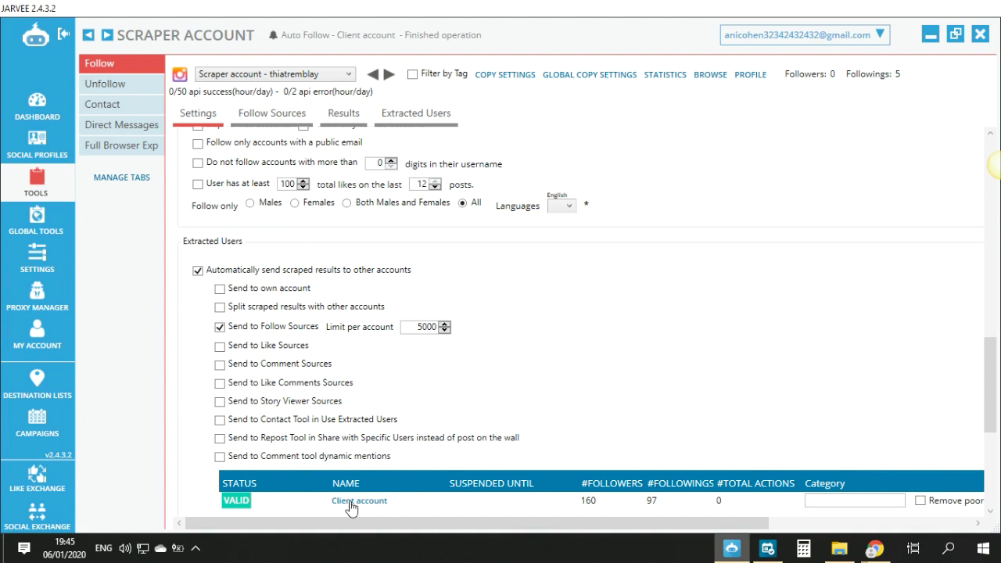
Return to the Client account's follow sources, enable Follow Specific Users and place the cursor in its usernames field.
left_click(36, 180)
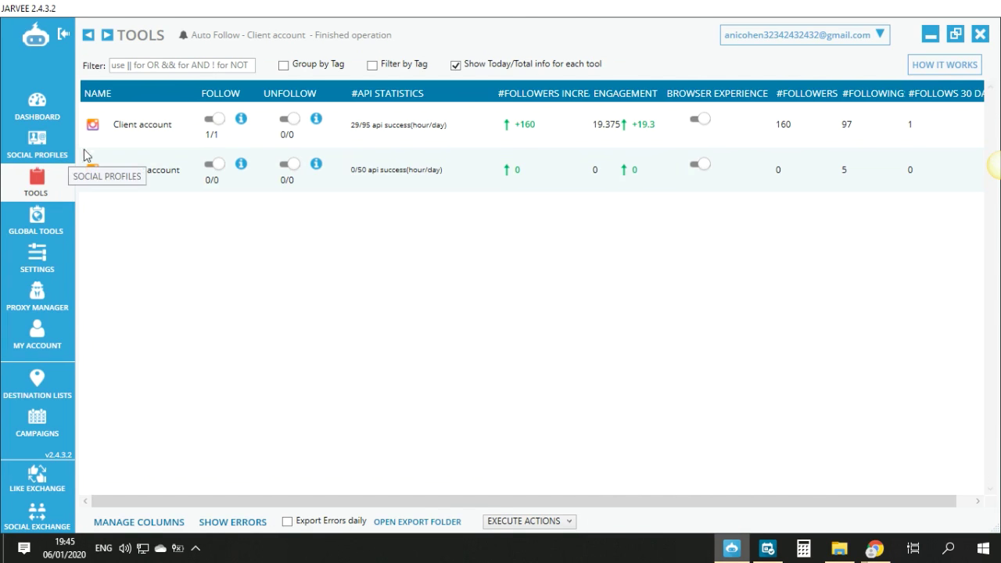
left_click(137, 127)
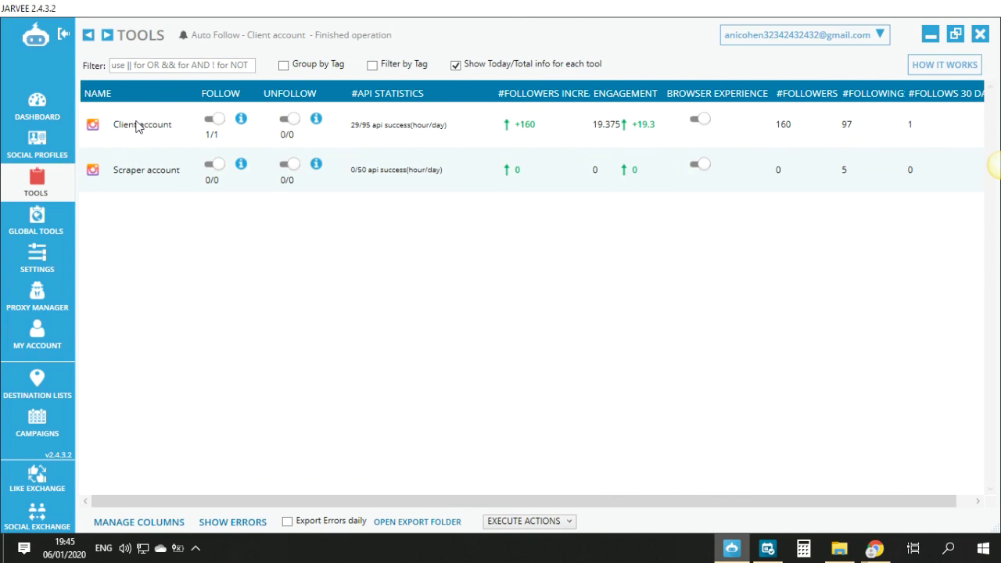
left_click(280, 126)
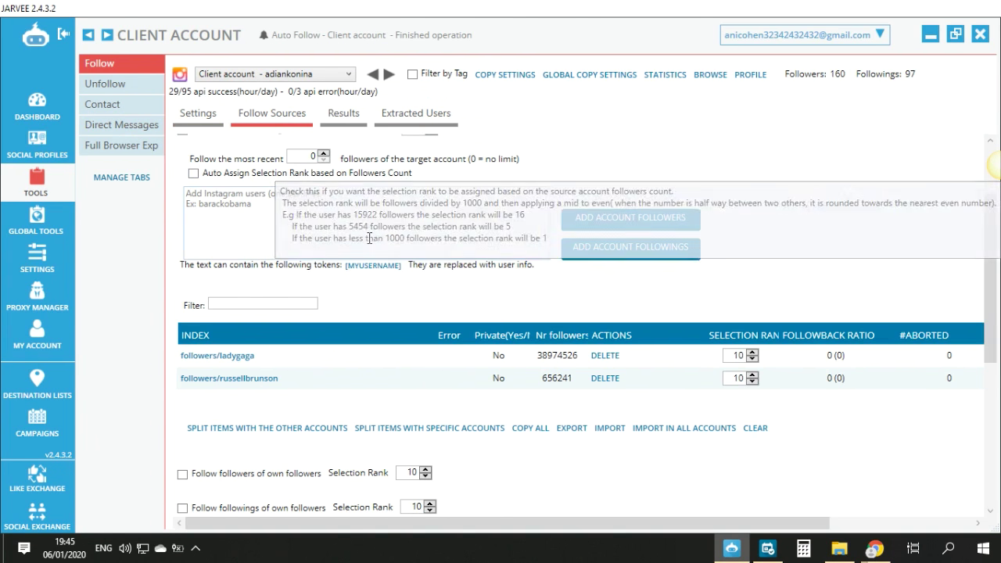
scroll(337, 332, "down", 1)
scroll(262, 466, "down", 3)
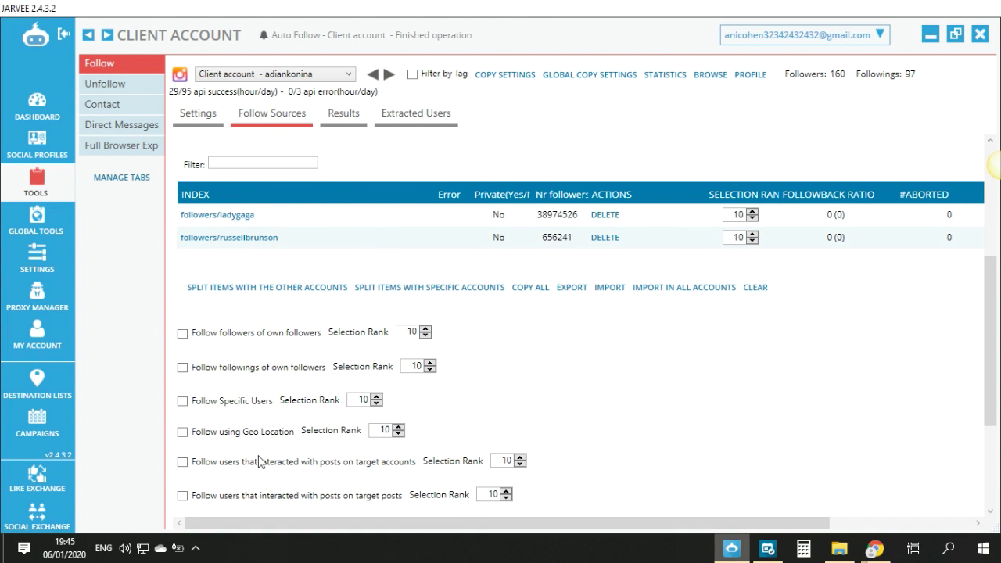
left_click(245, 402)
scroll(252, 405, "down", 3)
left_click(368, 398)
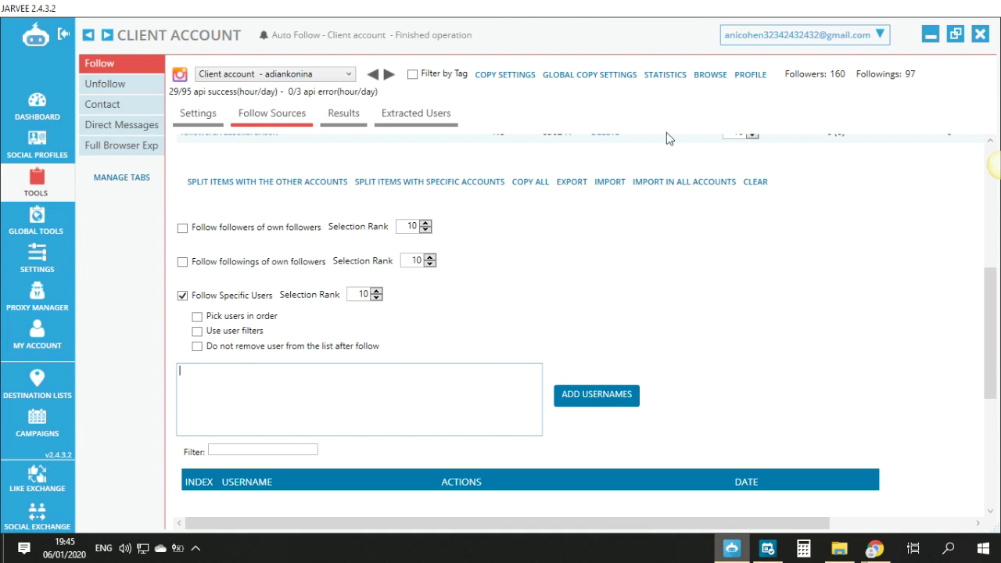
Open the Client account's social profile settings and examine the advanced embedded browser options.
scroll(307, 222, "up", 3)
left_click(750, 76)
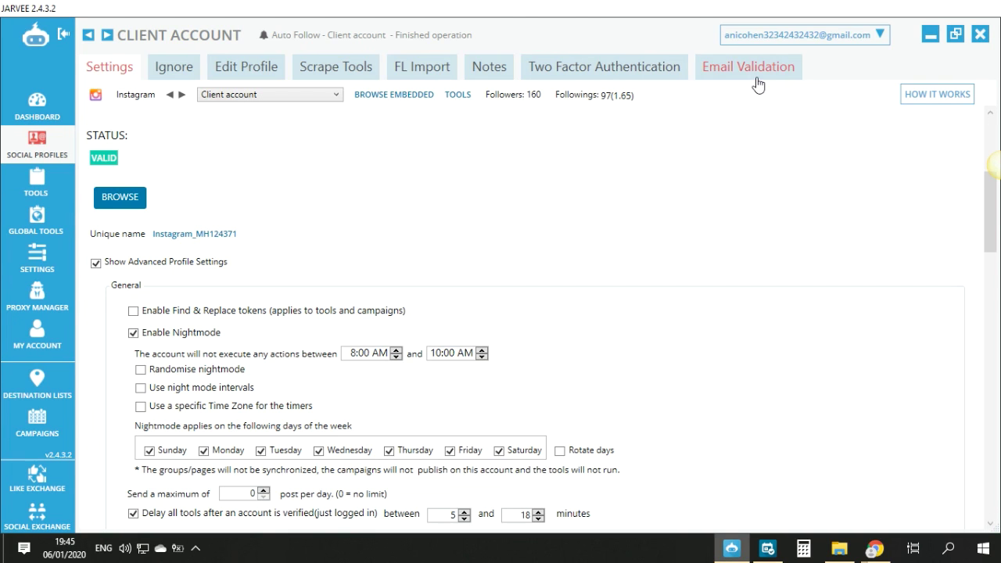
scroll(465, 391, "down", 9)
scroll(461, 391, "down", 6)
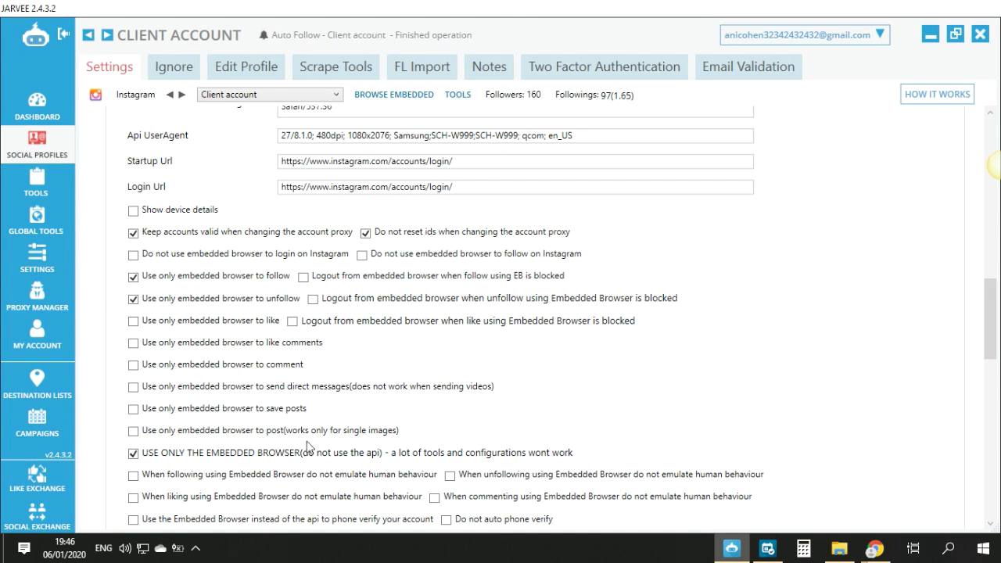
Close the MassPlanner window and switch to the Chrome window showing the Instagram profile.
right_click(767, 548)
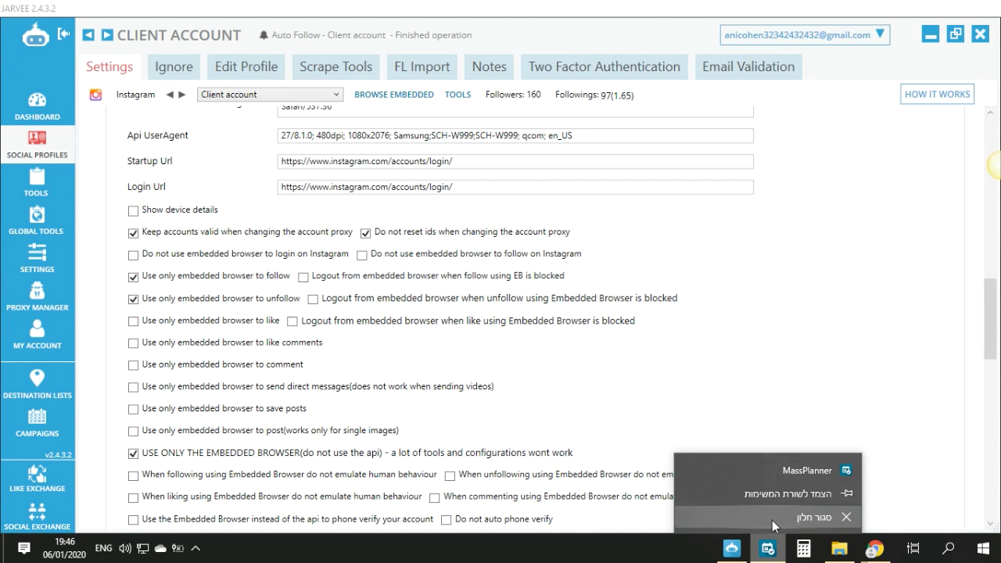
left_click(772, 517)
mouse_move(874, 548)
left_click(950, 477)
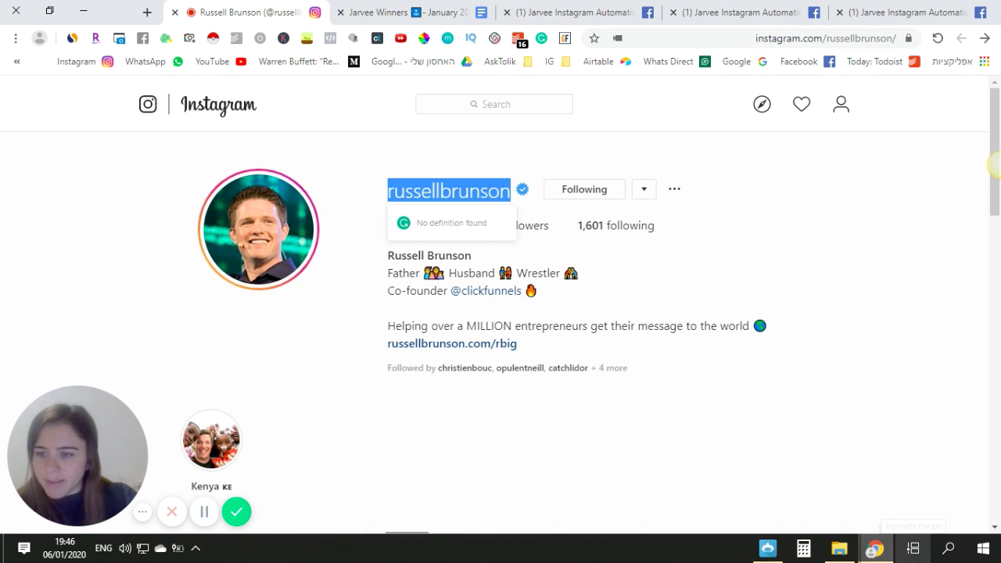
Open the Jarvee Winners - January 2020 document and highlight EB+Scraper among the three ways of working.
left_click(464, 8)
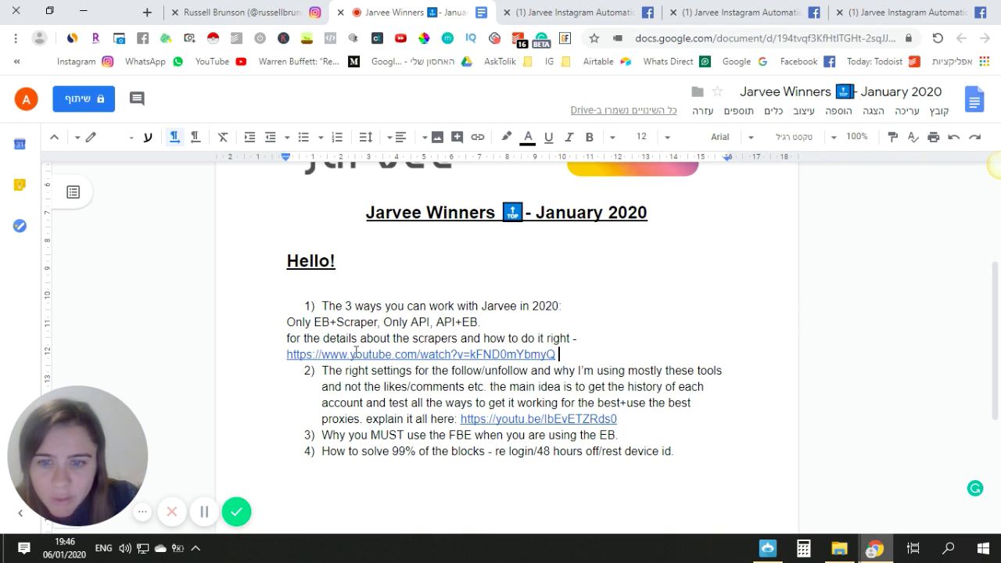
left_click_drag(392, 320, 408, 320)
left_click_drag(316, 322, 362, 322)
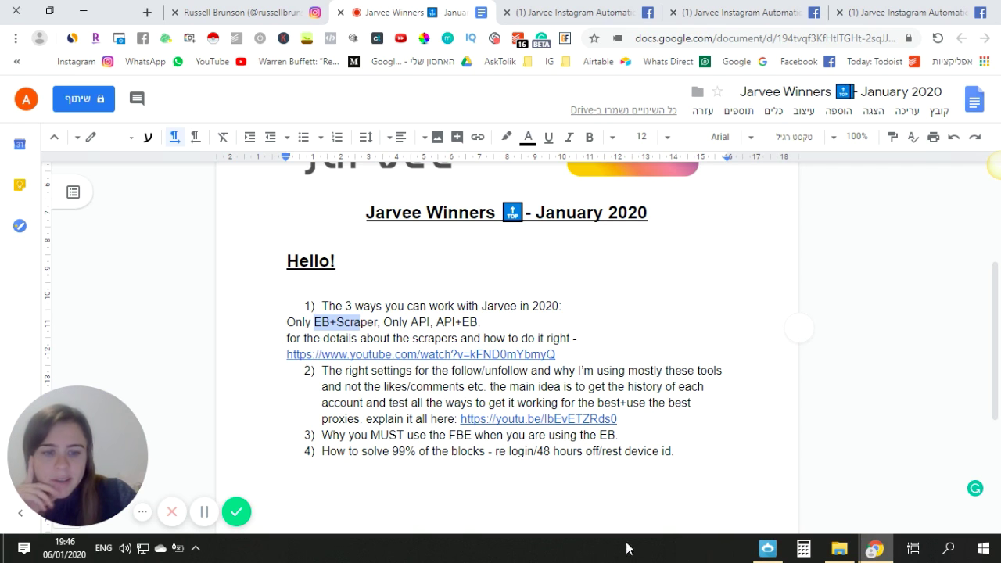
Return to Jarvee and view the tools overview of the Client and Scraper accounts.
left_click(765, 547)
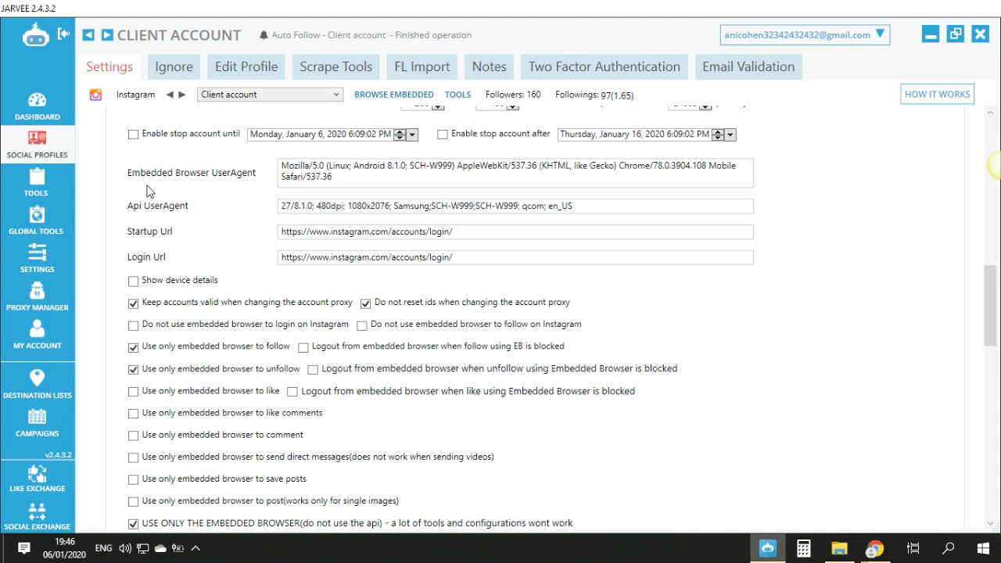
left_click(37, 187)
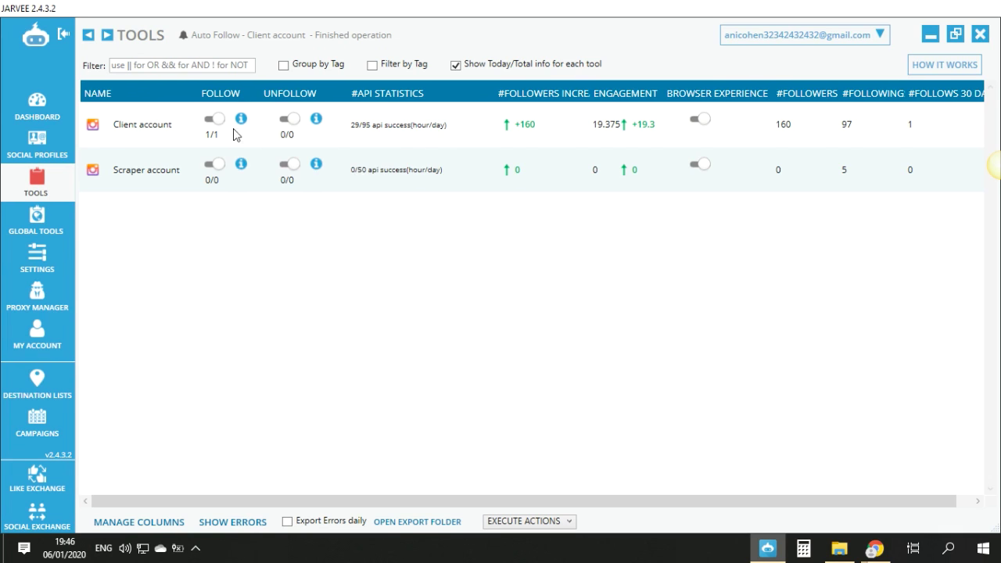
mouse_move(138, 127)
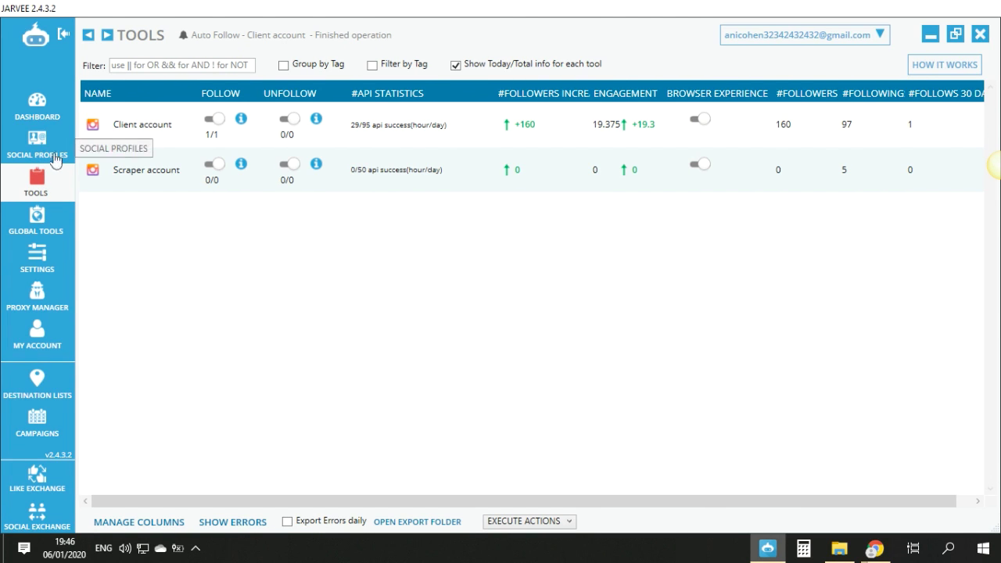
mouse_move(243, 119)
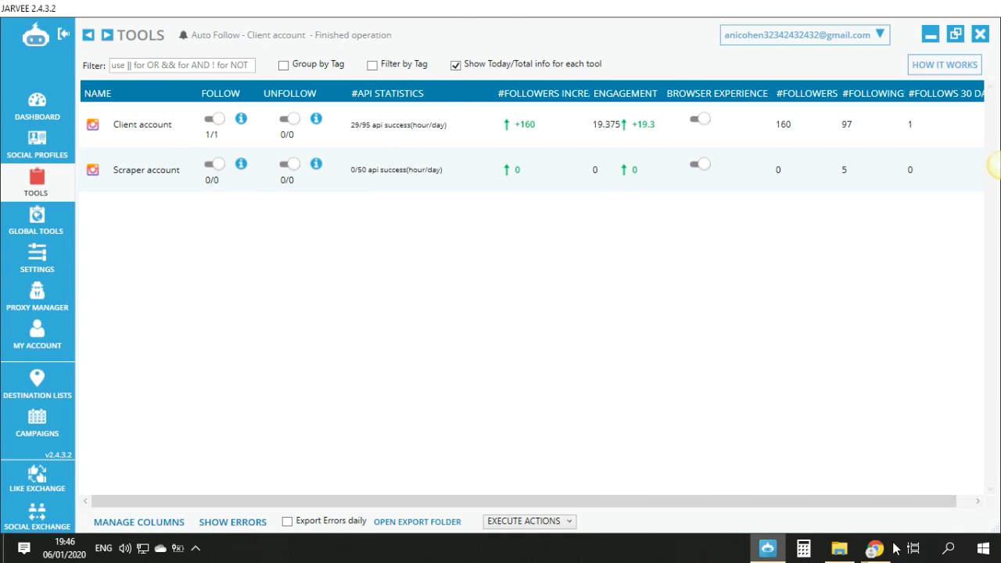
Switch to Chrome and look through the posts and comments in the Jarvee Instagram Automation Facebook group.
left_click(906, 501)
left_click(688, 12)
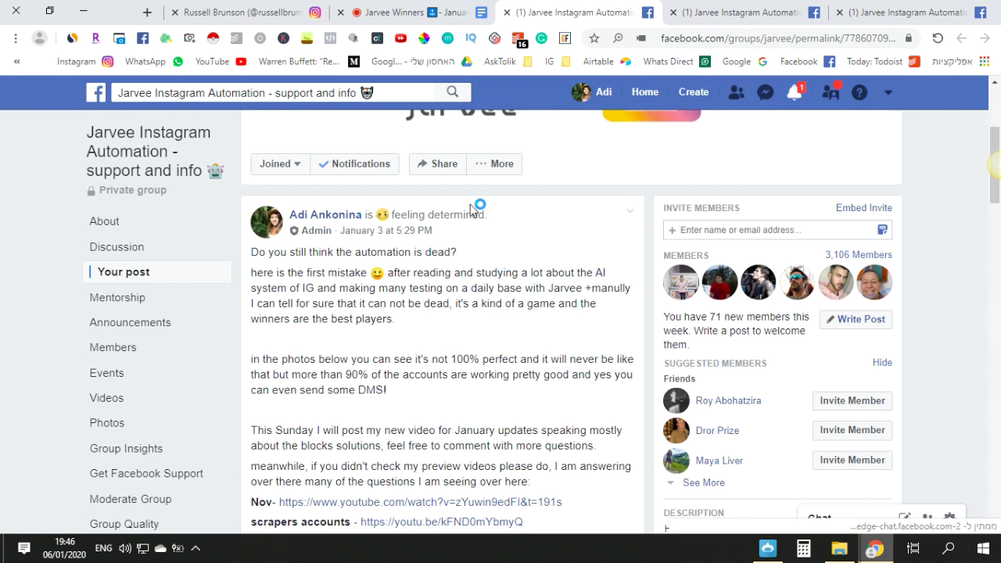
scroll(641, 196, "down", 3)
left_click(857, 6)
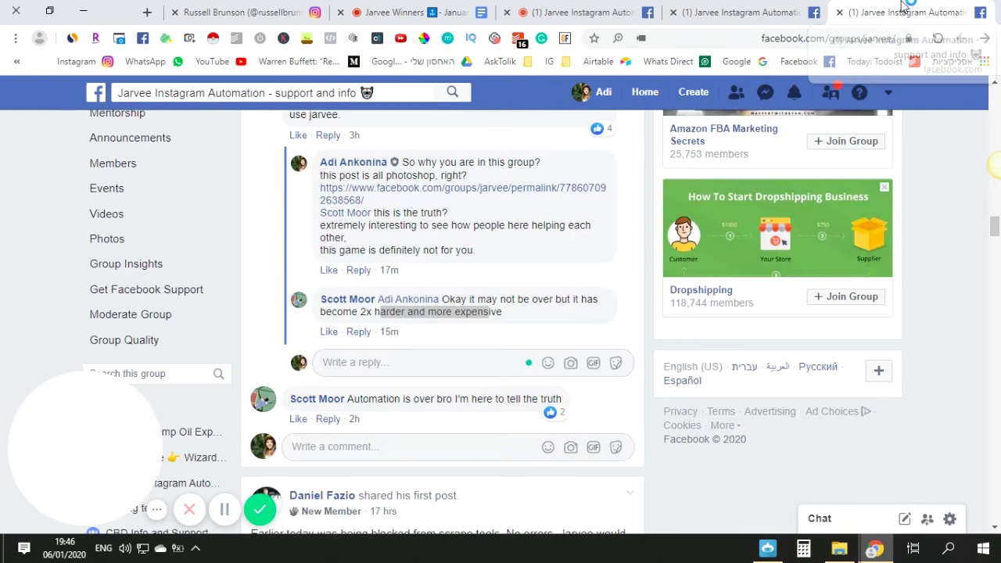
scroll(874, 224, "up", 5)
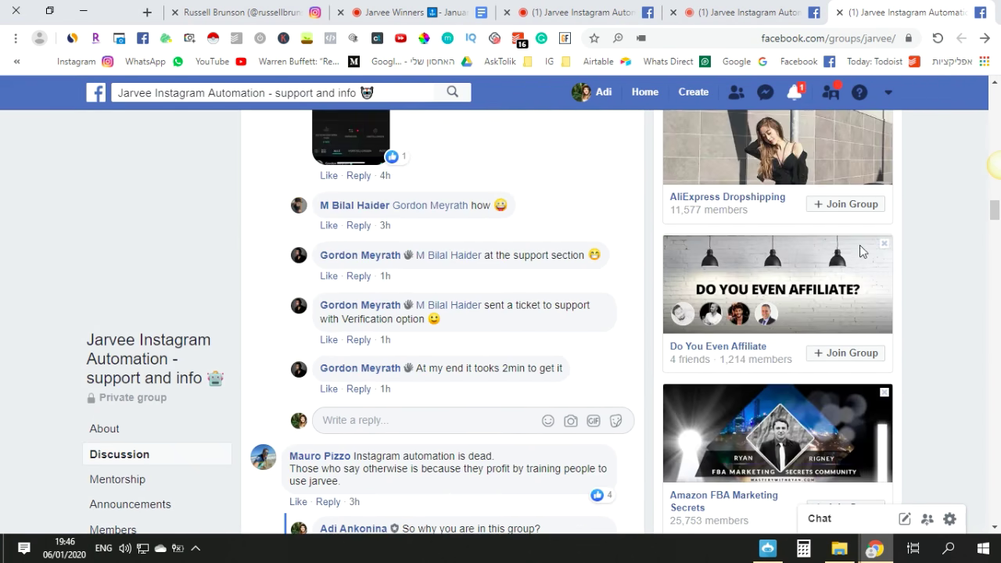
scroll(348, 172, "up", 5)
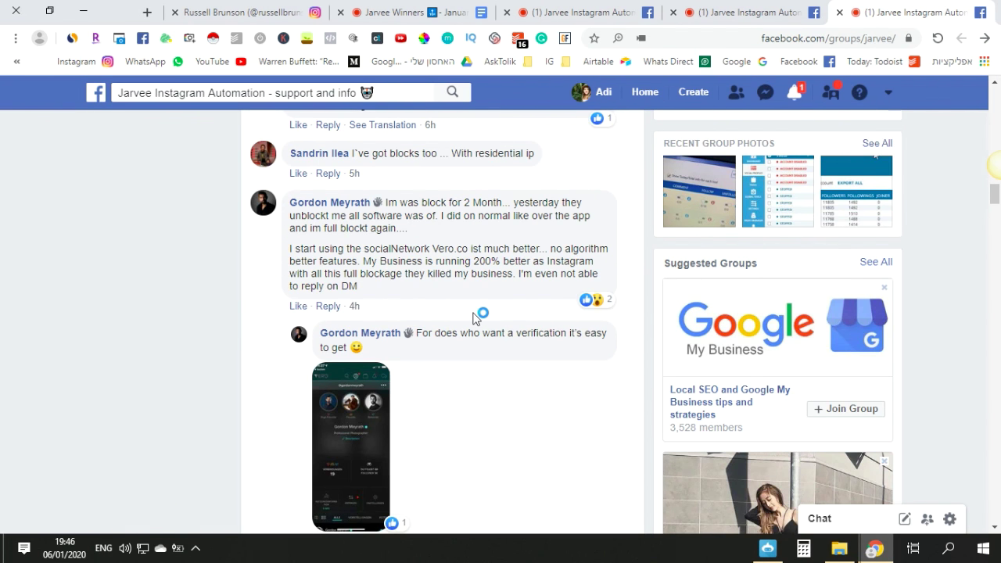
scroll(477, 311, "up", 1)
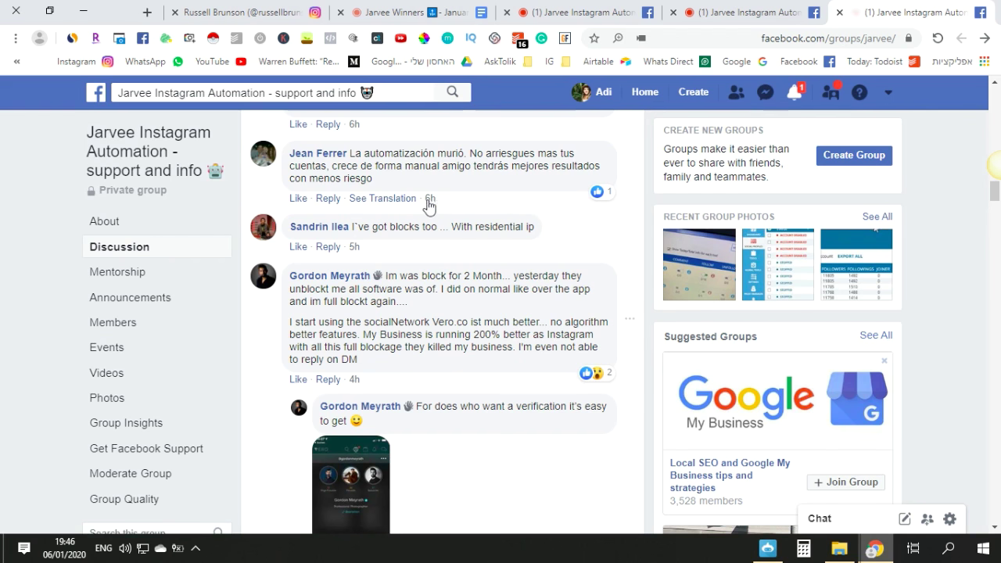
scroll(432, 211, "up", 5)
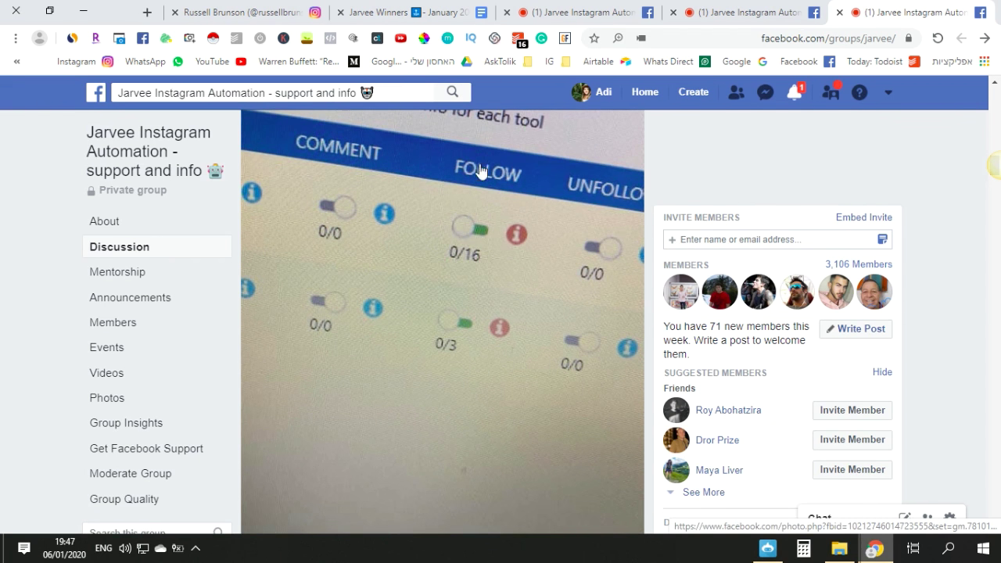
scroll(509, 258, "up", 1)
scroll(512, 312, "up", 5)
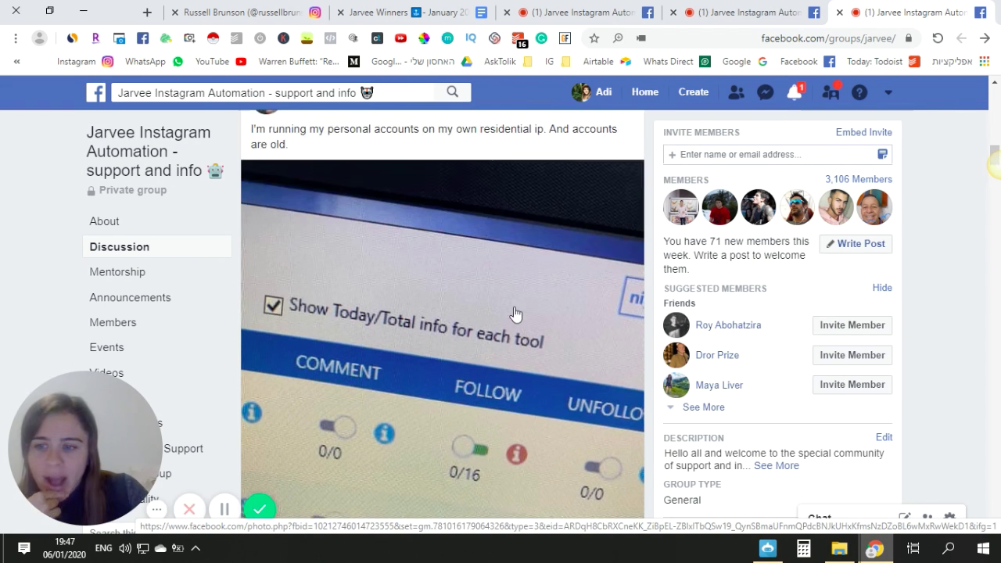
scroll(829, 519, "up", 10)
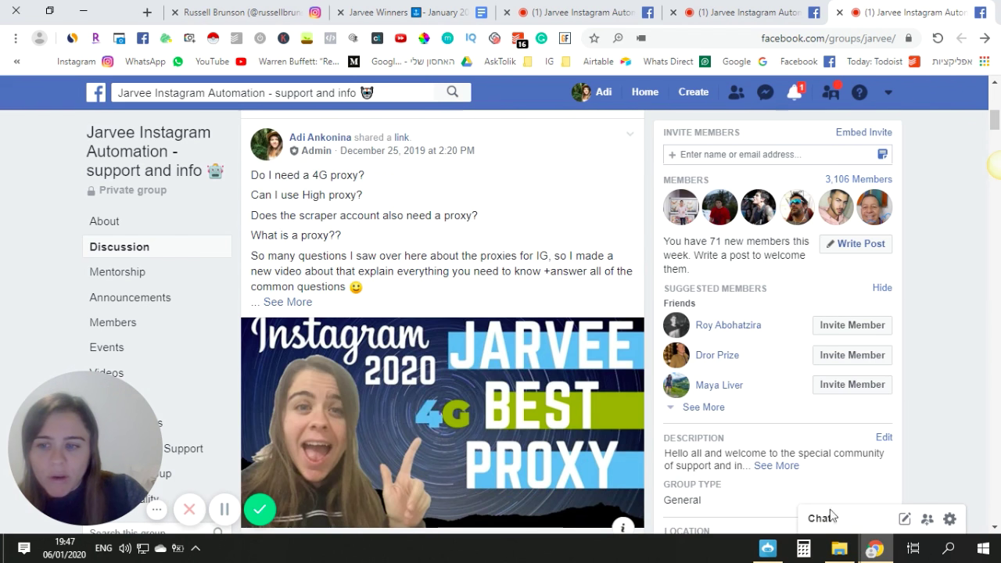
scroll(837, 520, "down", 3)
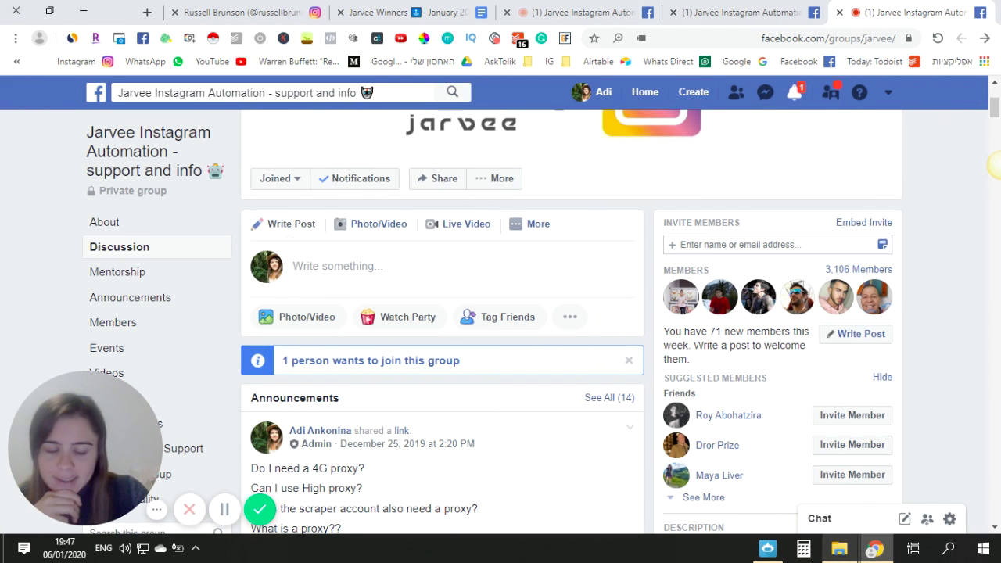
Return to Jarvee, stop the Client account in the social profiles list and open its settings.
left_click(767, 547)
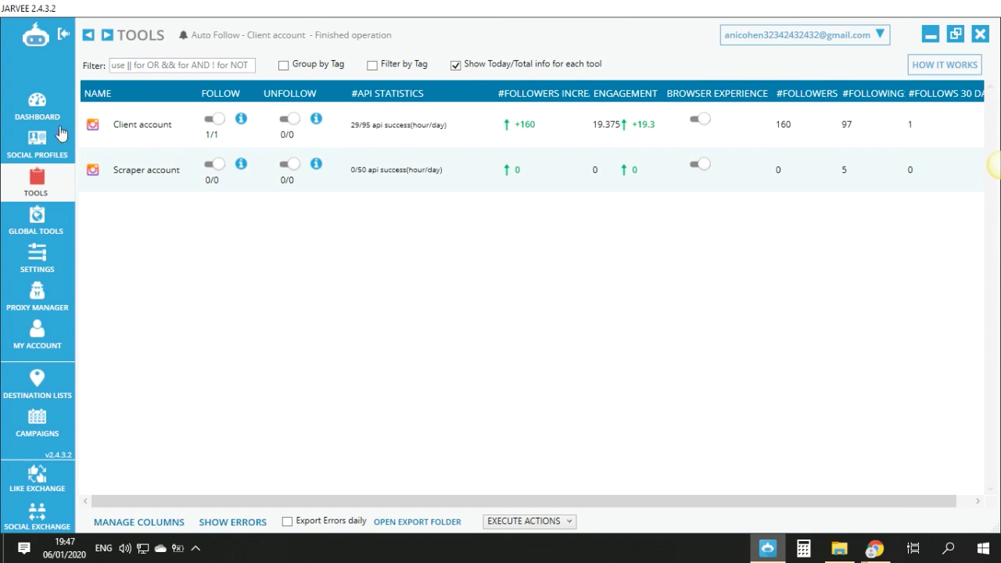
left_click(37, 142)
left_click(892, 122)
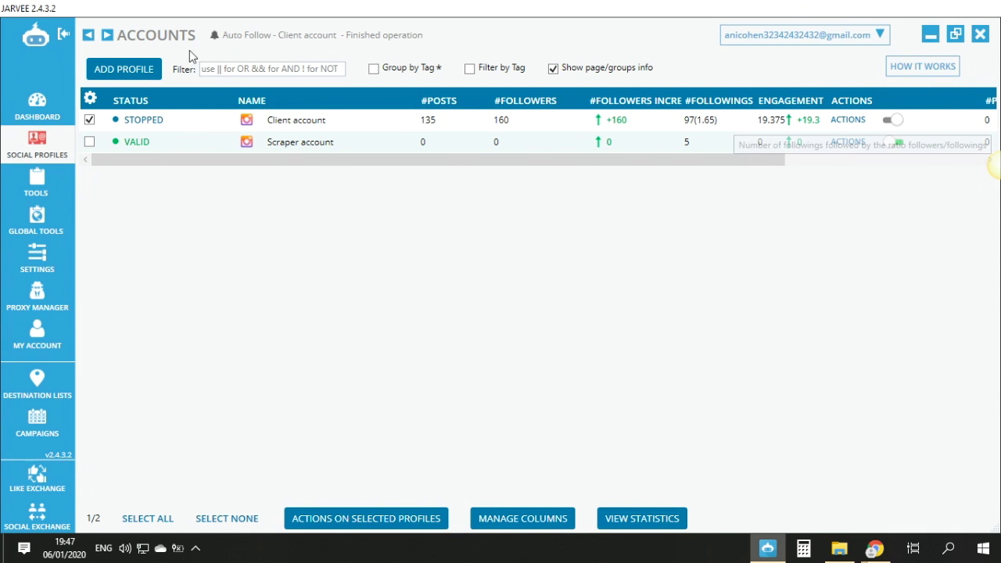
double_click(285, 120)
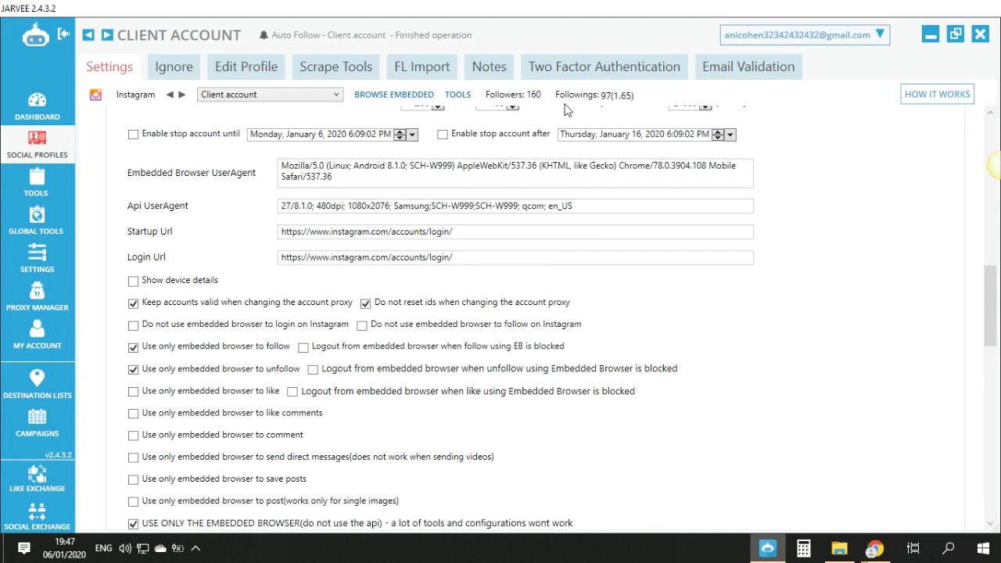
Open the Client account's embedded browser, move its window higher and go to Instagram's explore page.
left_click(408, 95)
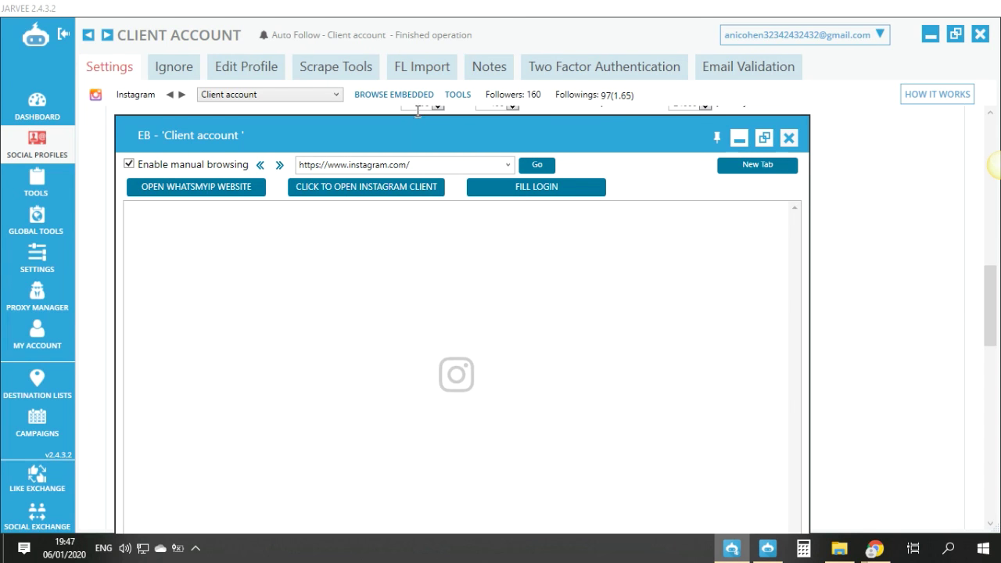
left_click_drag(395, 122, 384, 54)
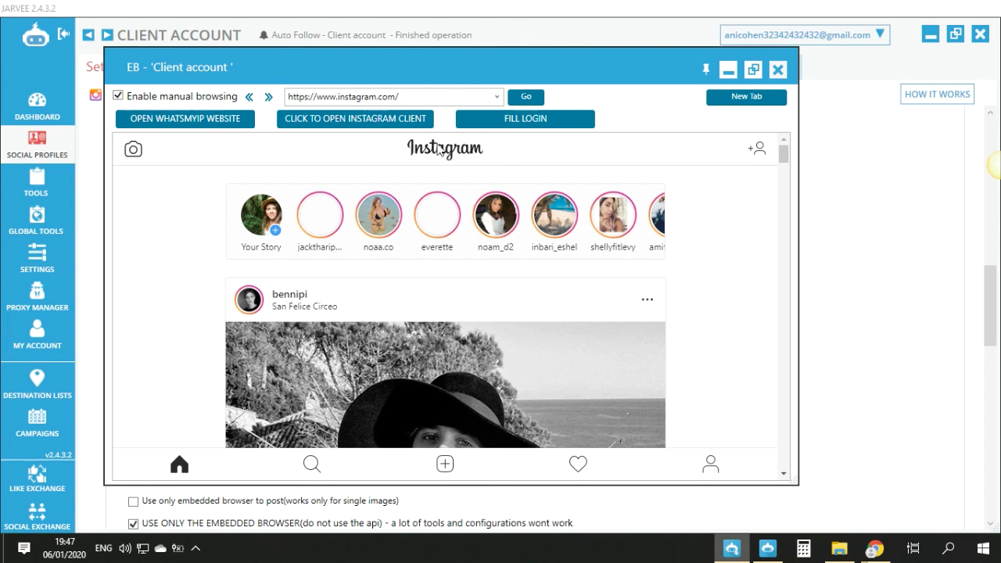
left_click(311, 464)
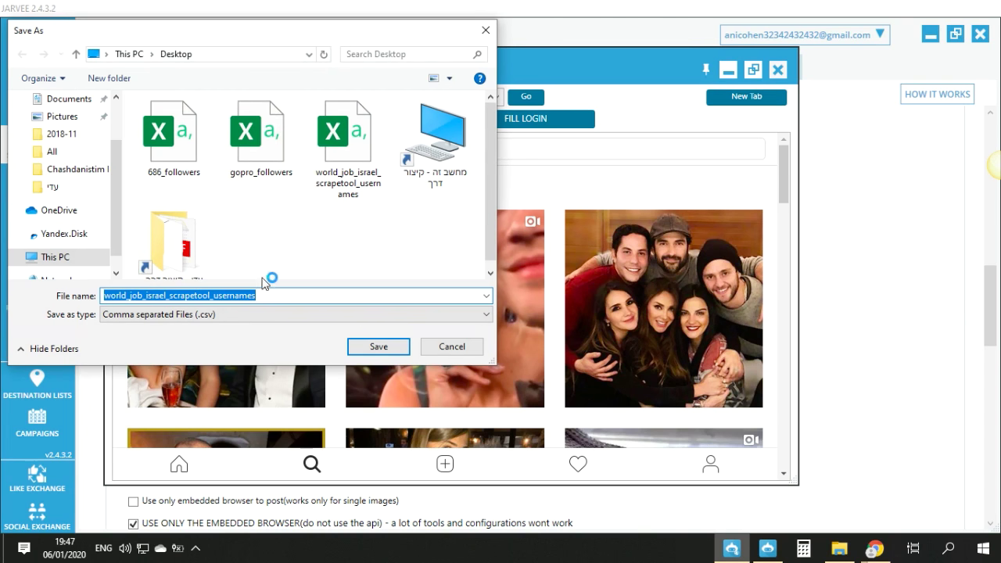
Save the scraped usernames as world_job_israel_scrapetool_usernames.csv on the Desktop, replacing the existing file.
left_click(375, 347)
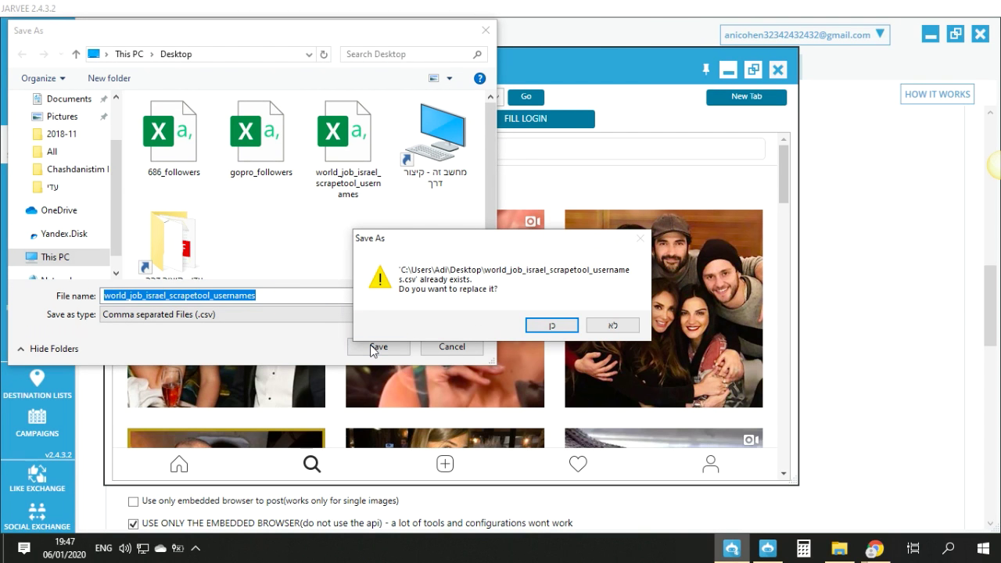
left_click(560, 332)
Open the first post on the explore page, like it and go to a commenter's profile.
left_click(237, 260)
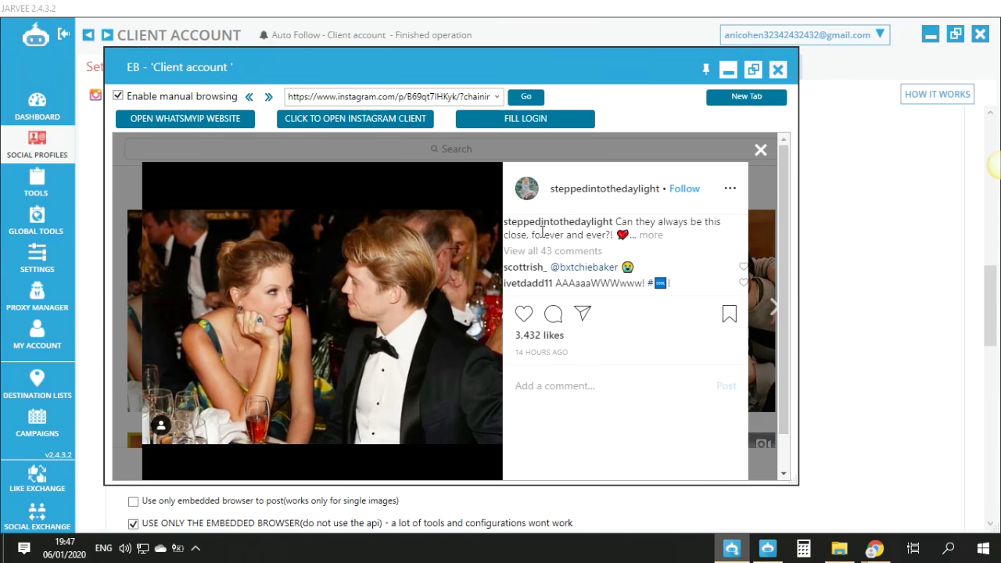
left_click(524, 314)
left_click(531, 284)
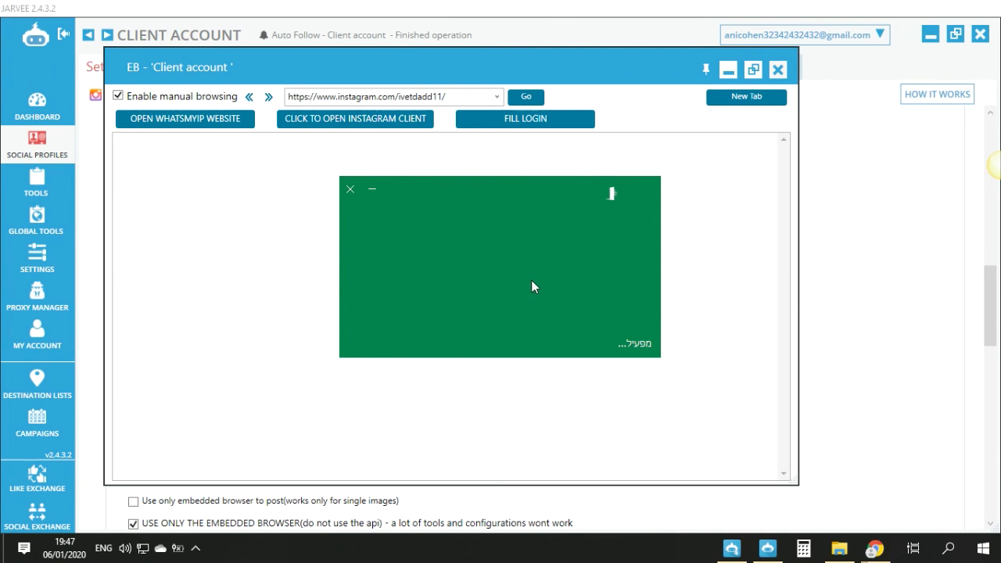
Follow the commenter from the opened profile and minimize the Excel window.
left_click(373, 189)
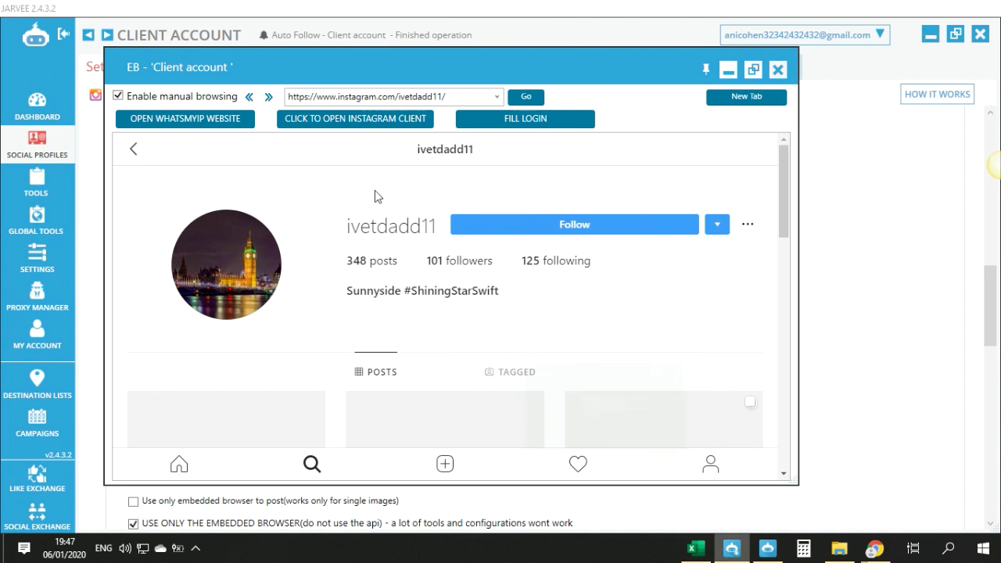
left_click(536, 230)
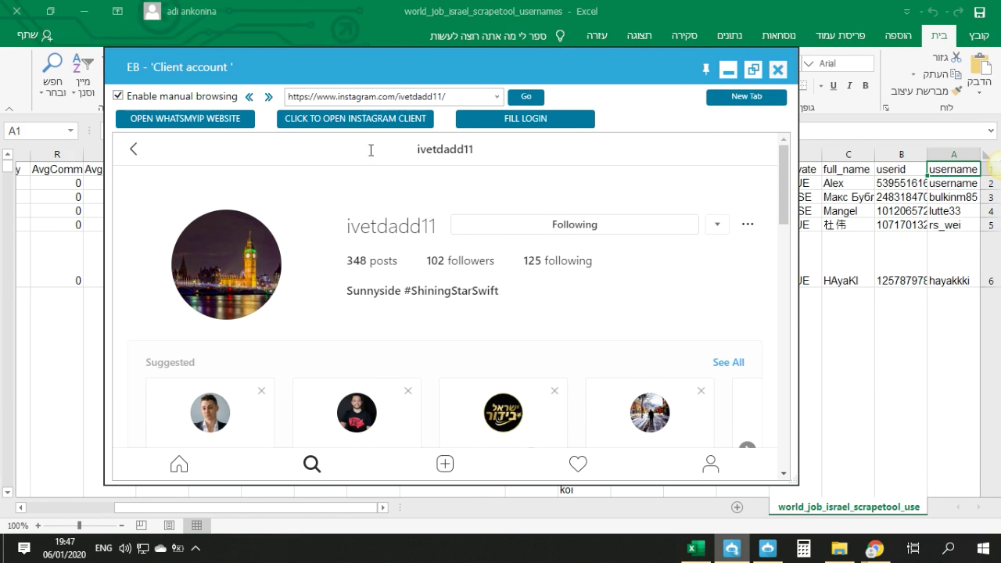
left_click(85, 10)
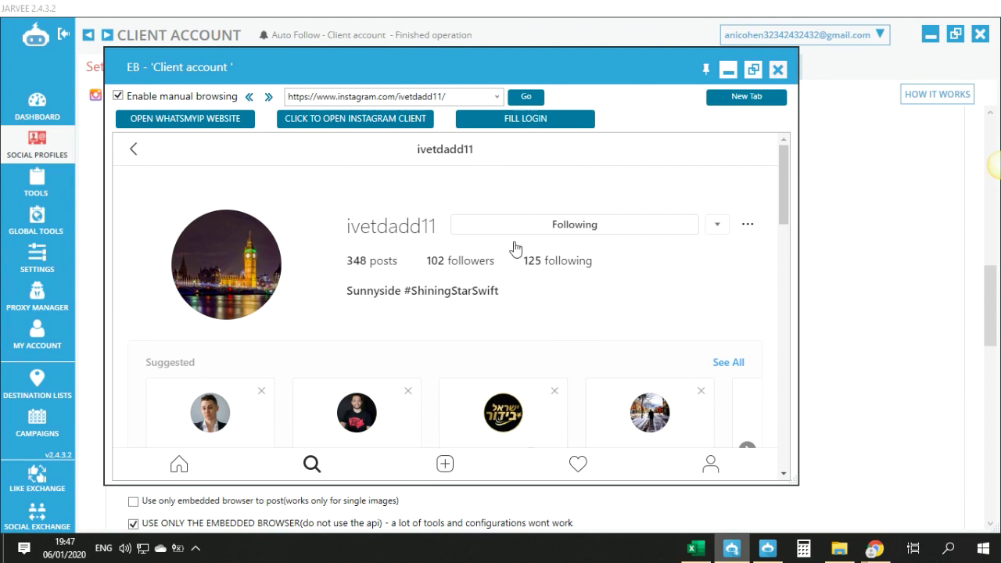
Log the Client account out of Instagram through its profile options in the embedded browser.
left_click(713, 464)
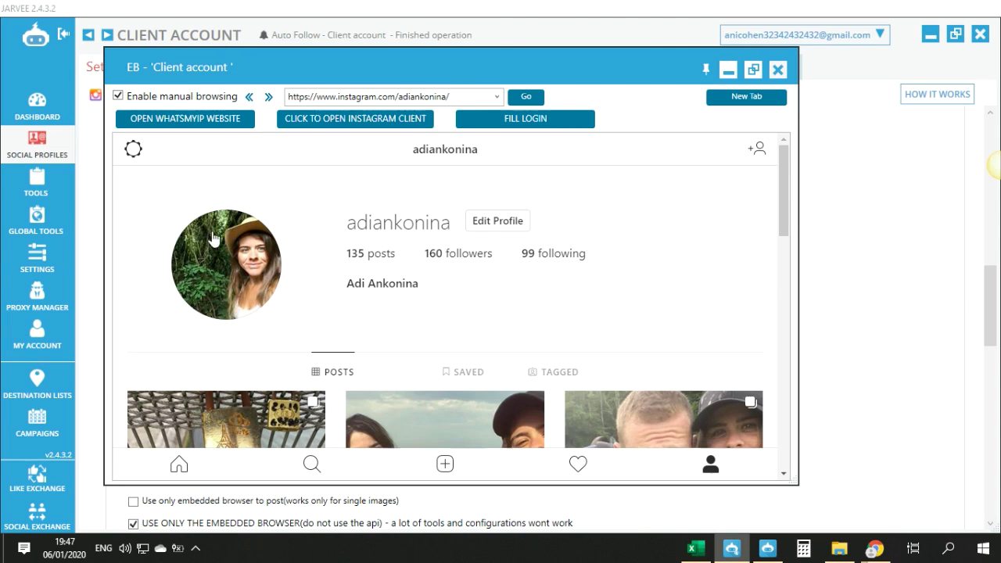
left_click(133, 149)
scroll(234, 312, "down", 5)
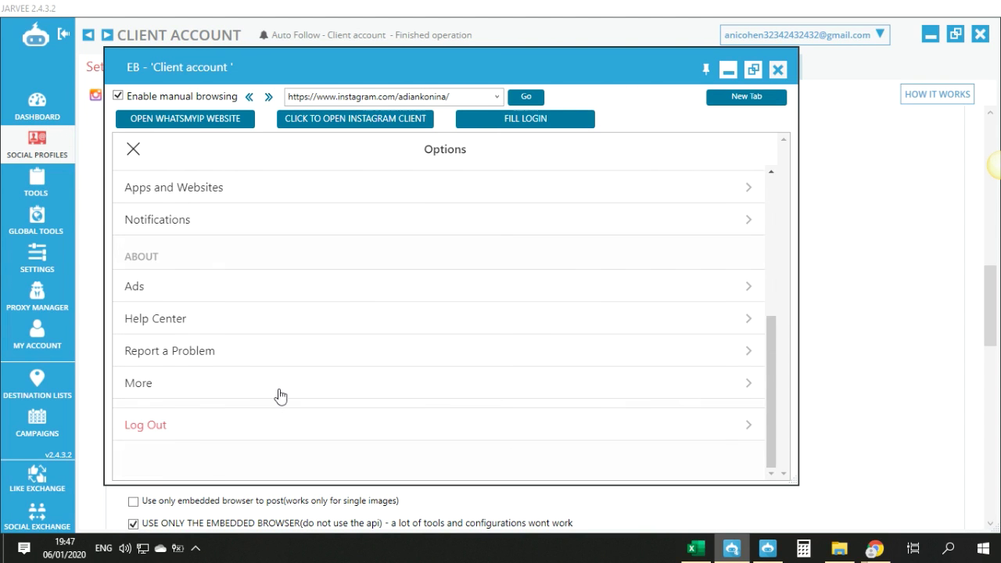
left_click(190, 434)
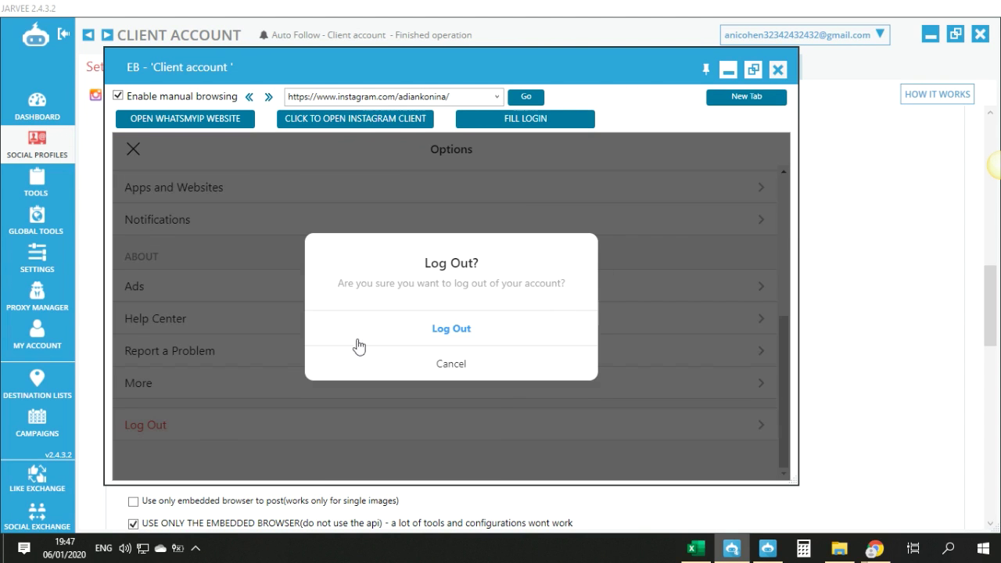
left_click(400, 330)
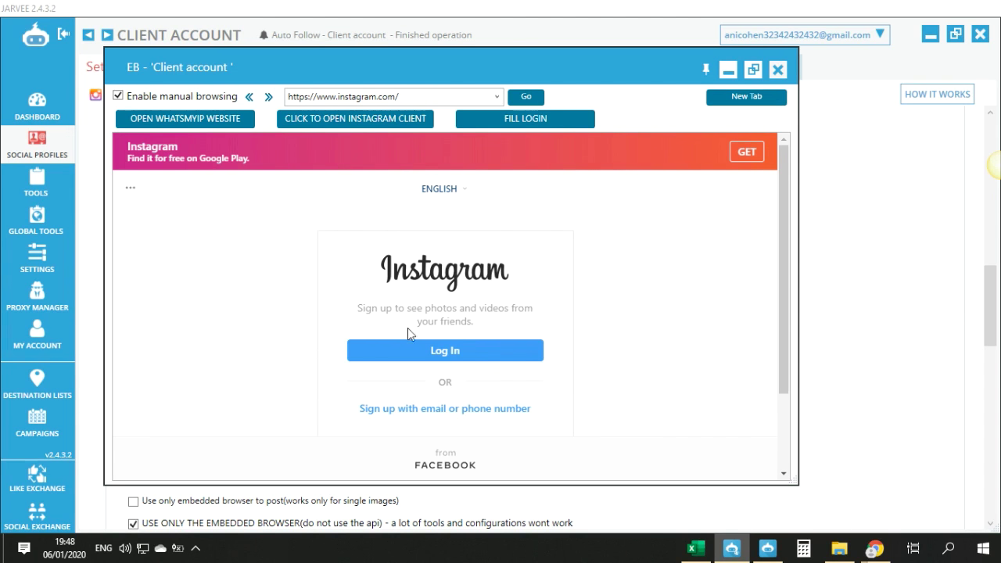
Go to Instagram's login page in the embedded browser and fill in the account's stored username.
left_click(440, 356)
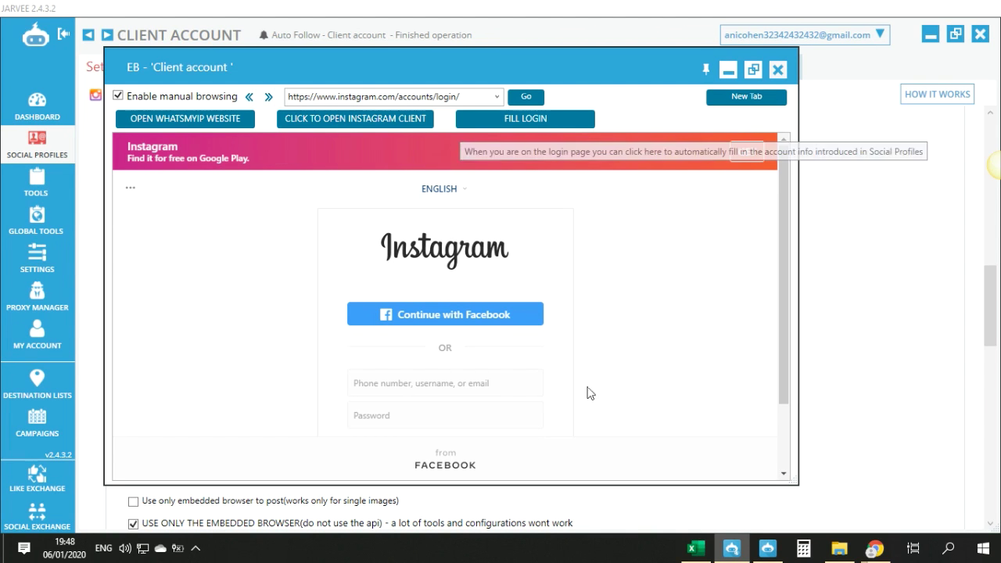
scroll(400, 249, "down", 1)
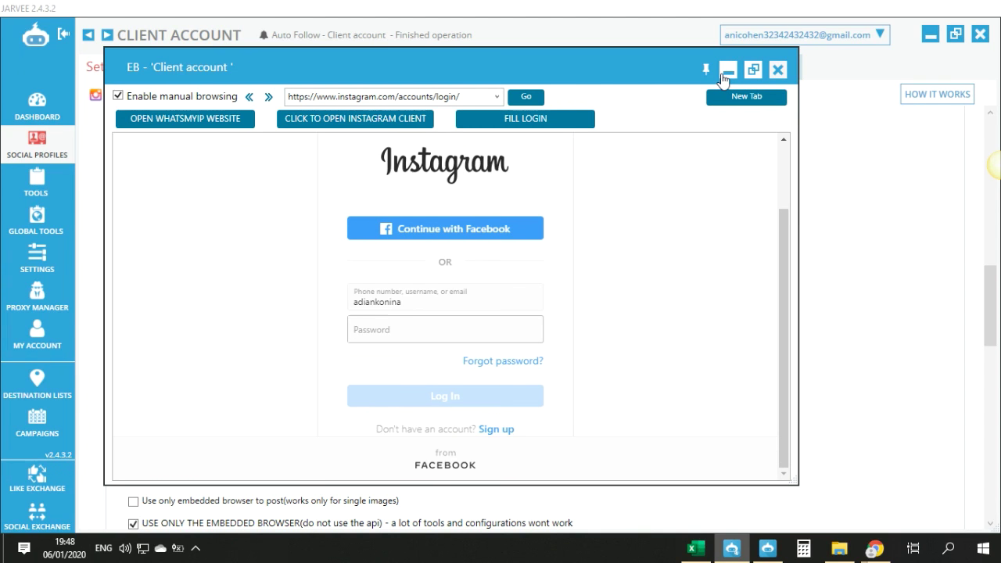
Minimize the embedded browser and clear the upper hourly follow limit in the Client account's Follow tool settings.
left_click(725, 72)
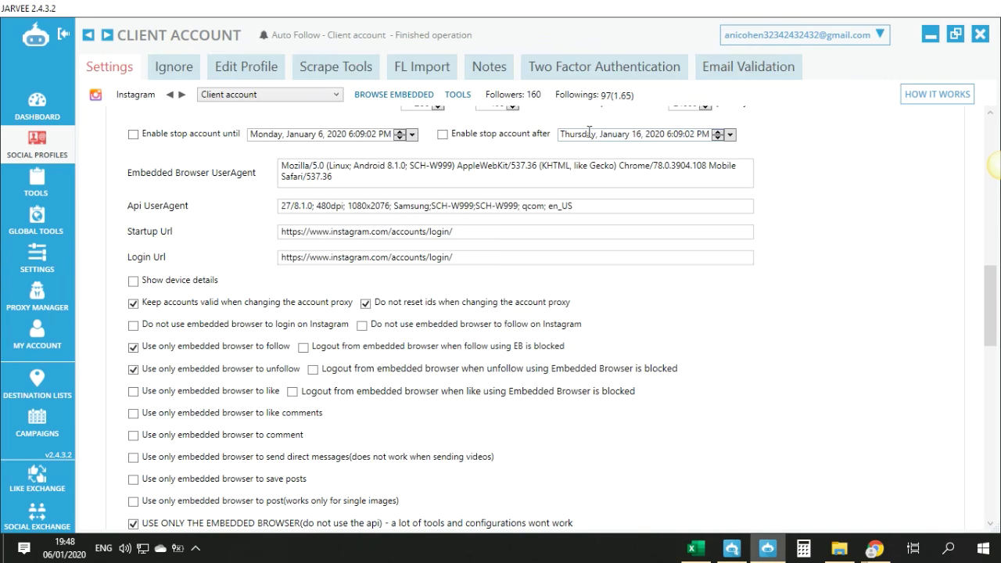
left_click(467, 97)
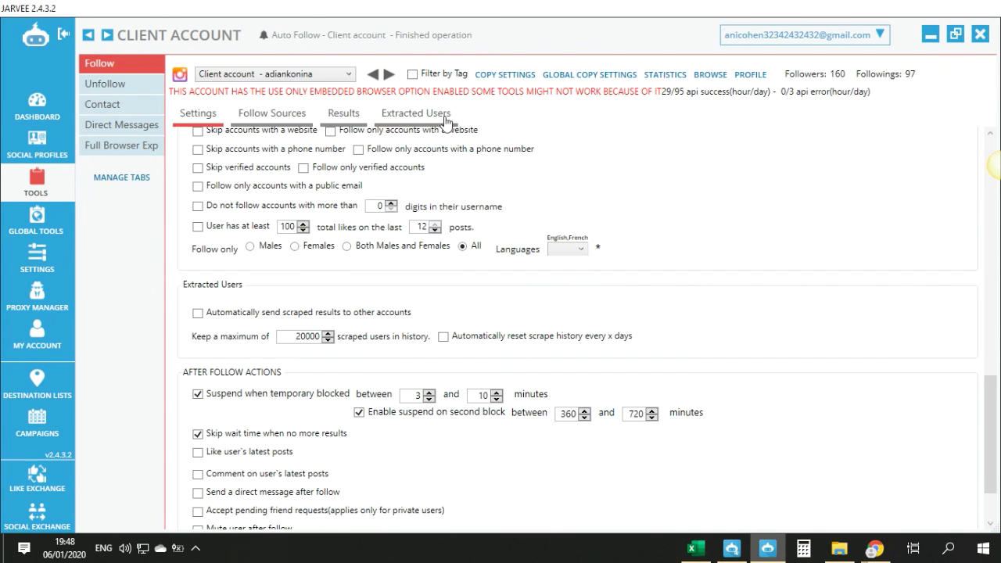
scroll(297, 282, "up", 10)
scroll(290, 292, "up", 3)
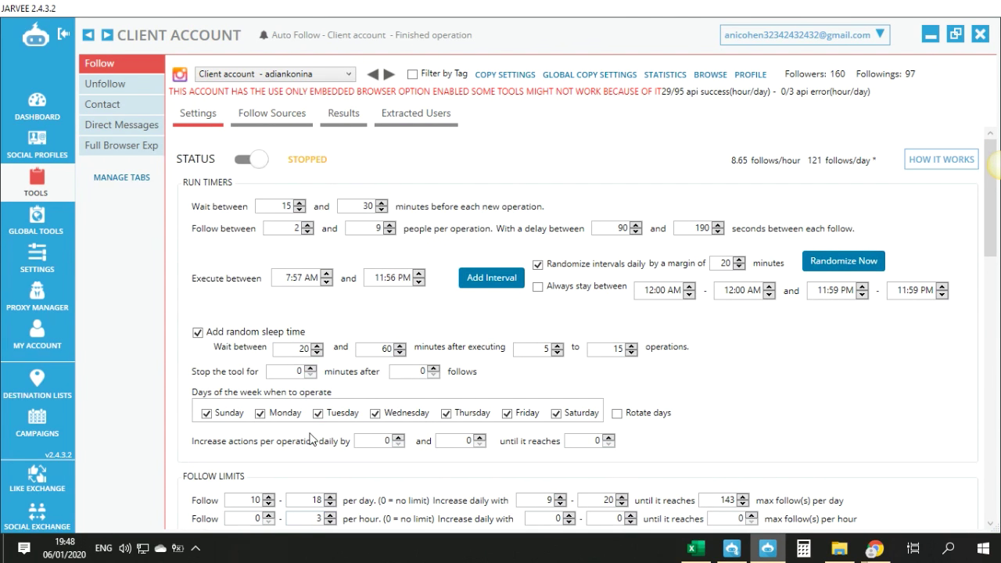
left_click(319, 516)
type("3")
type("2")
key("BackSpace")
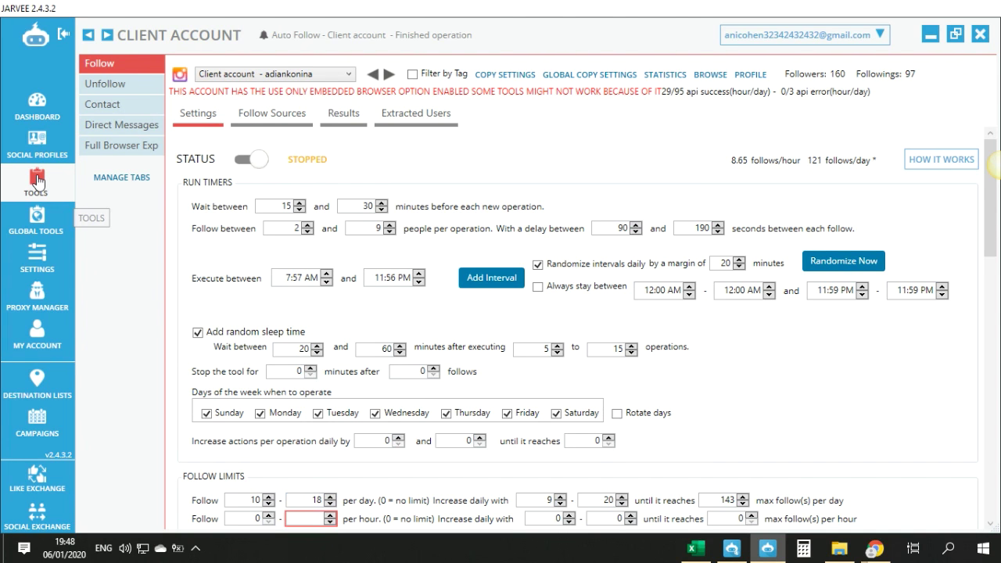
left_click(39, 186)
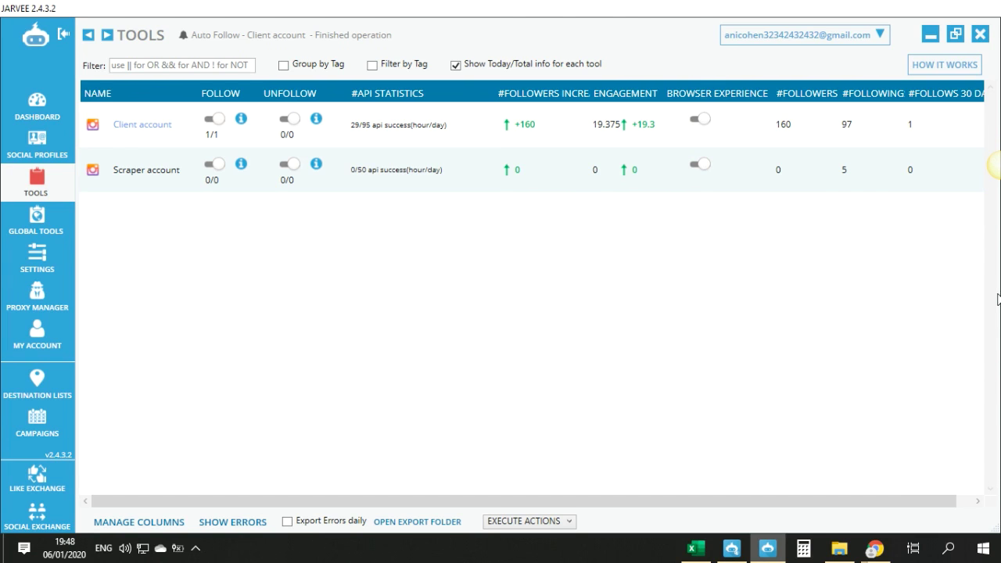
Decline saving the Instagram login info in the Client account's embedded browser and close that browser window.
left_click(746, 551)
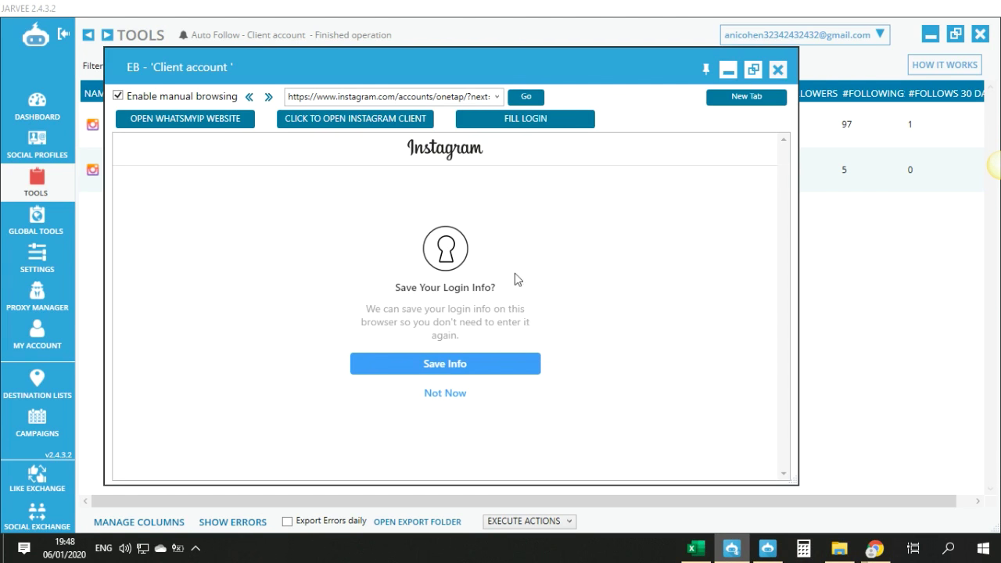
left_click(439, 393)
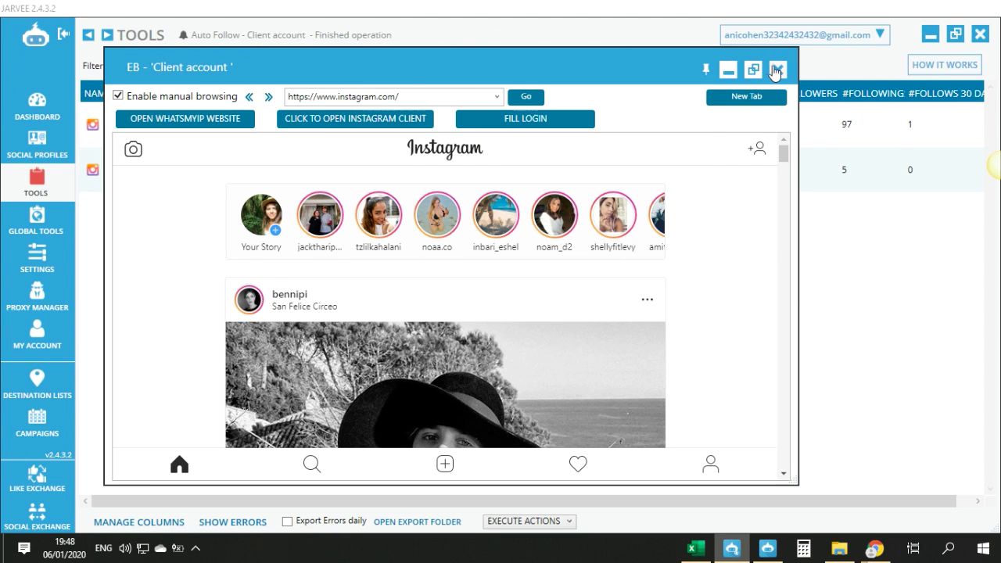
left_click(778, 71)
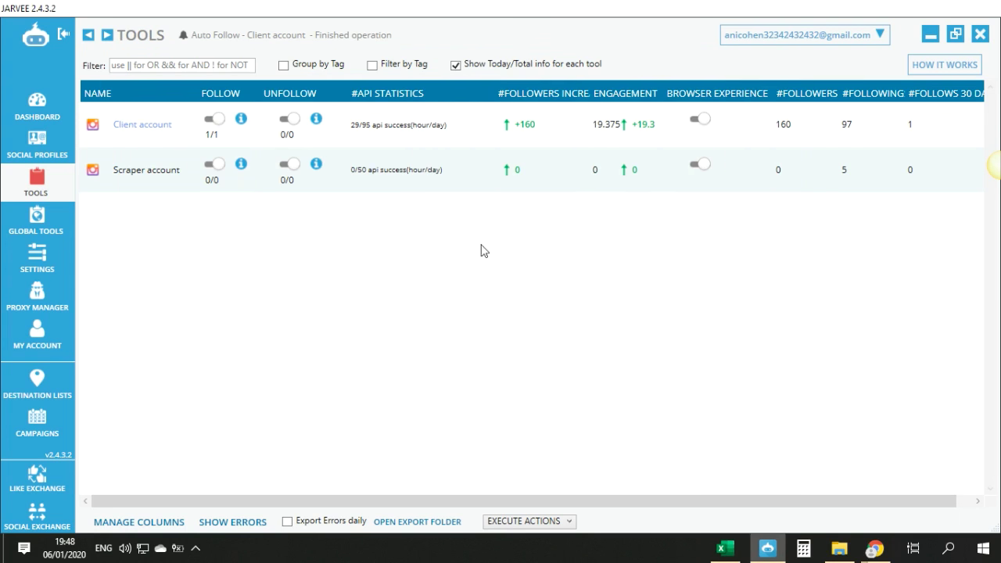
Switch on the Client account in the social profiles list and return to the tools overview.
left_click(68, 149)
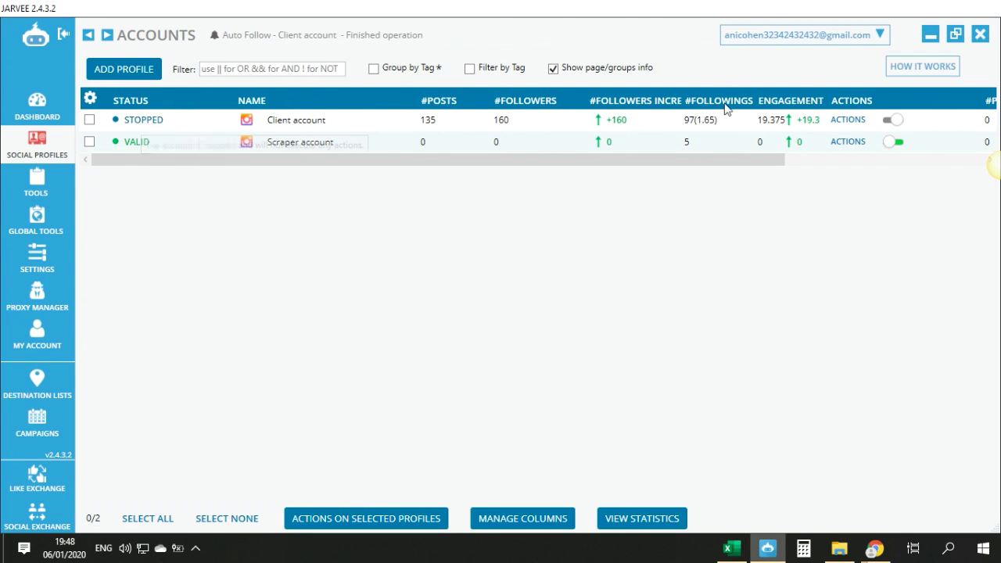
left_click(891, 122)
left_click(43, 186)
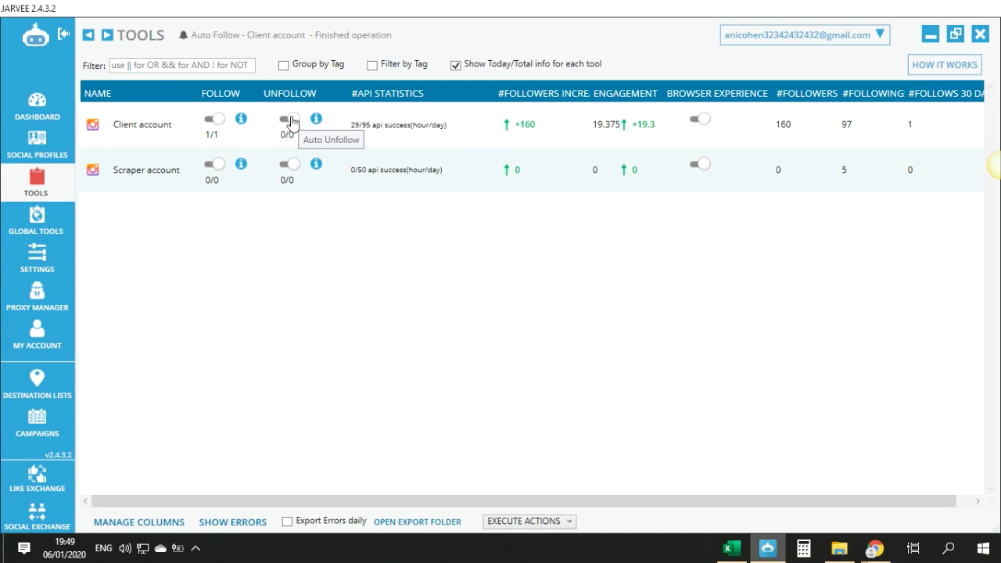
Open the Client account's profile settings and examine the option for resetting its device IDs.
left_click(137, 124)
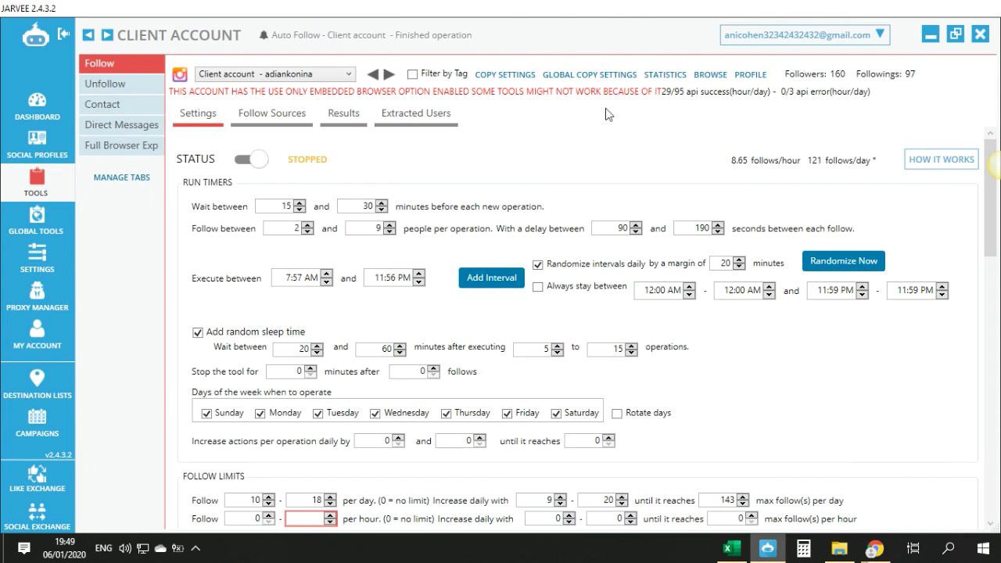
left_click(739, 76)
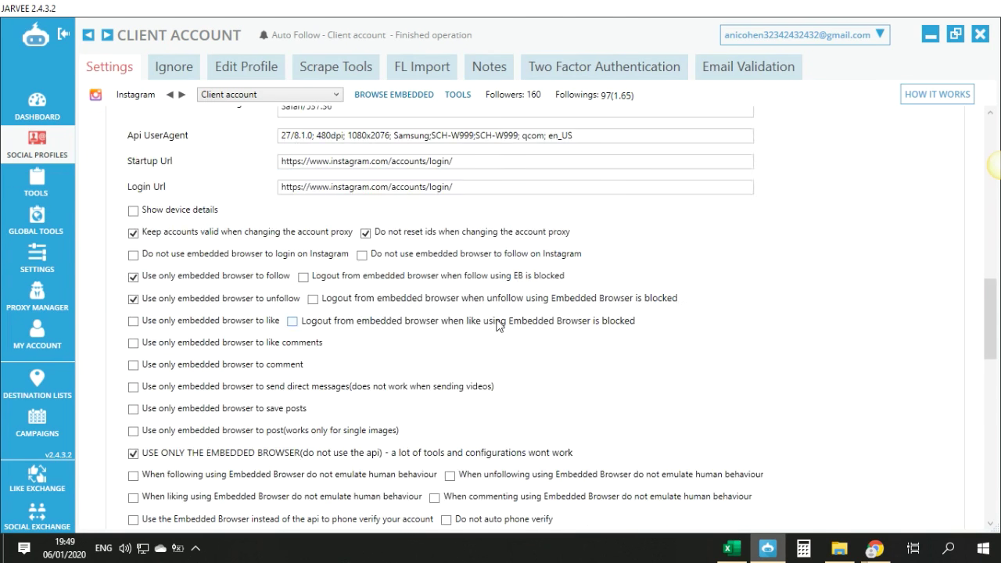
scroll(498, 325, "down", 10)
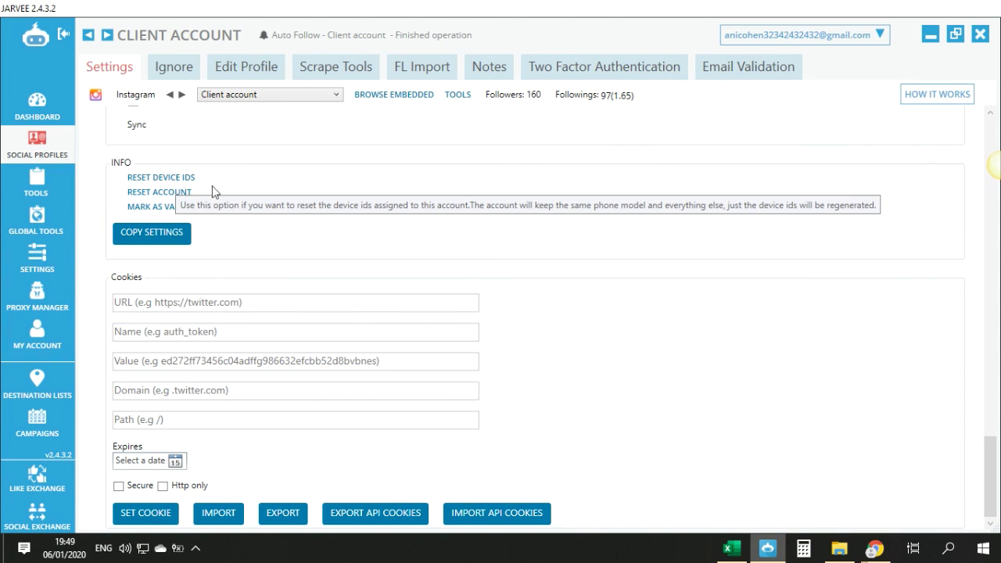
scroll(291, 247, "up", 3)
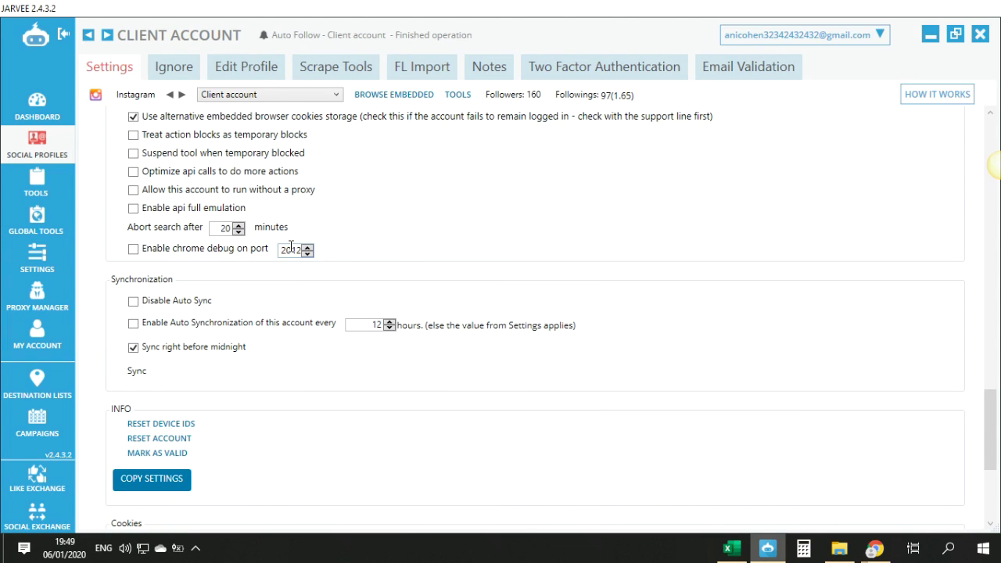
Open the Client account's Full Browser Exp tool and set its execution end time to 7:54 PM.
left_click(48, 185)
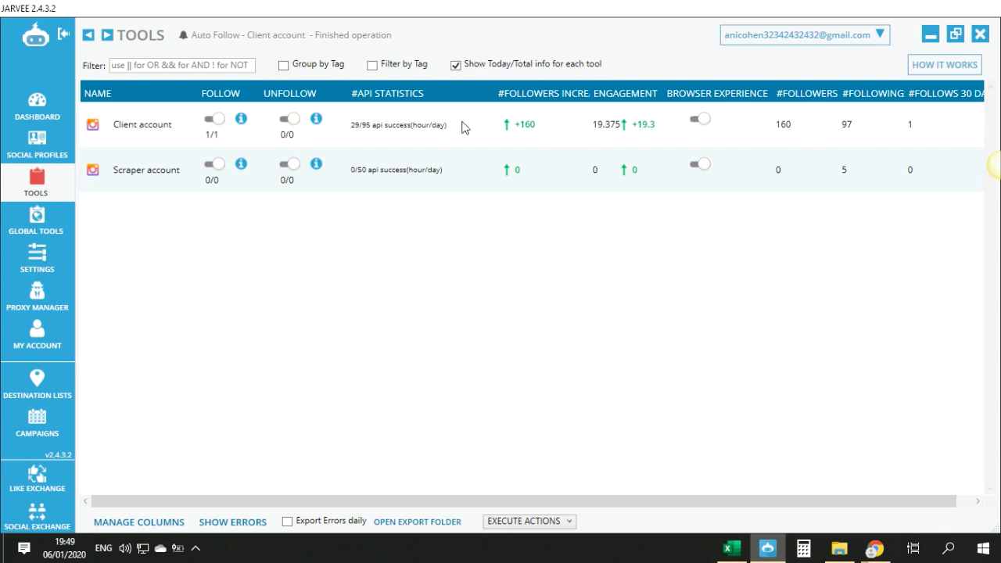
double_click(154, 138)
left_click(154, 148)
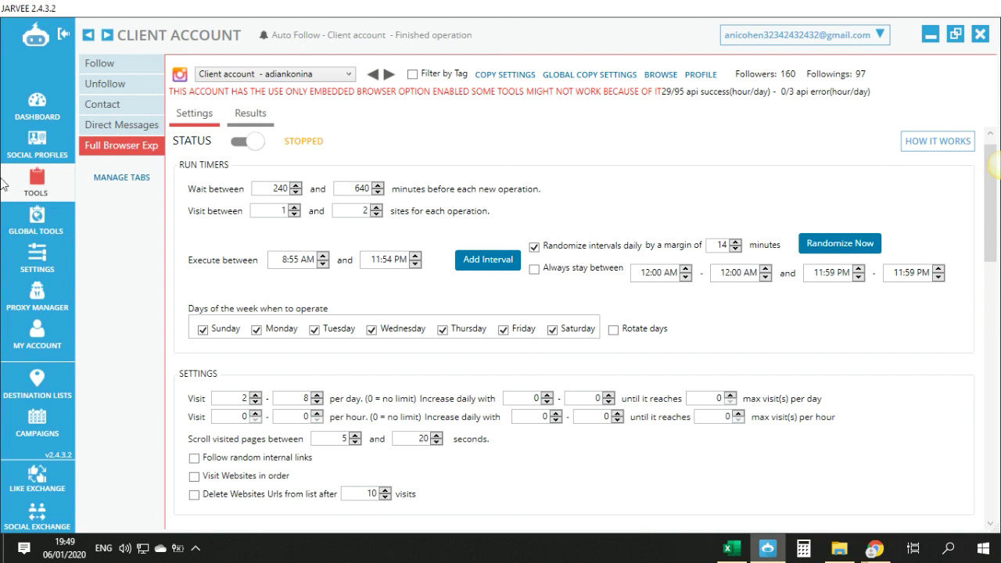
left_click(366, 261)
type("7")
Enter {instagram,marketing,igvideos} as the hashtag searches in the Instagram actions of the Full Browser Exp tool.
scroll(995, 256, "down", 7)
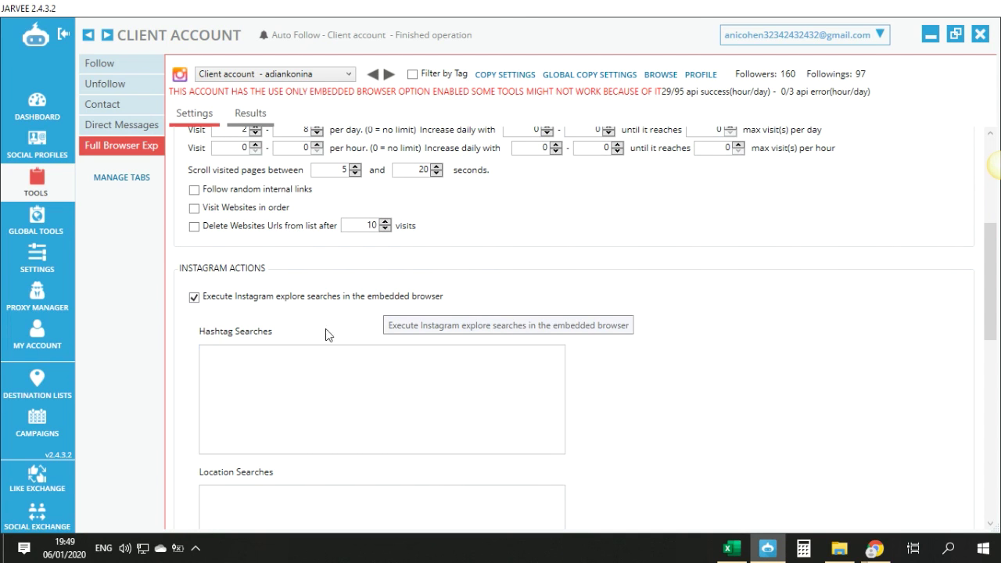
left_click(309, 392)
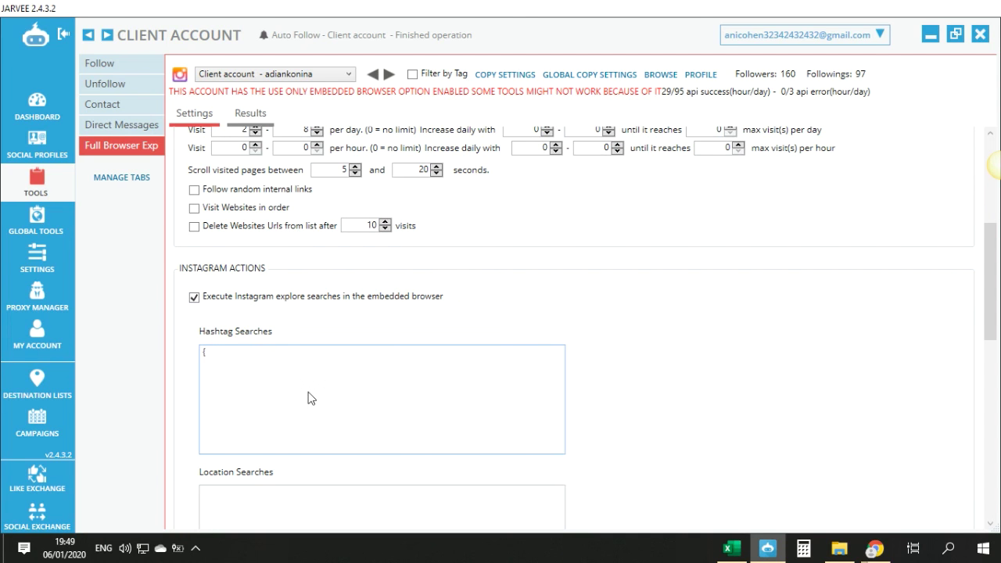
type("{instagram,marketing,igvideos,")
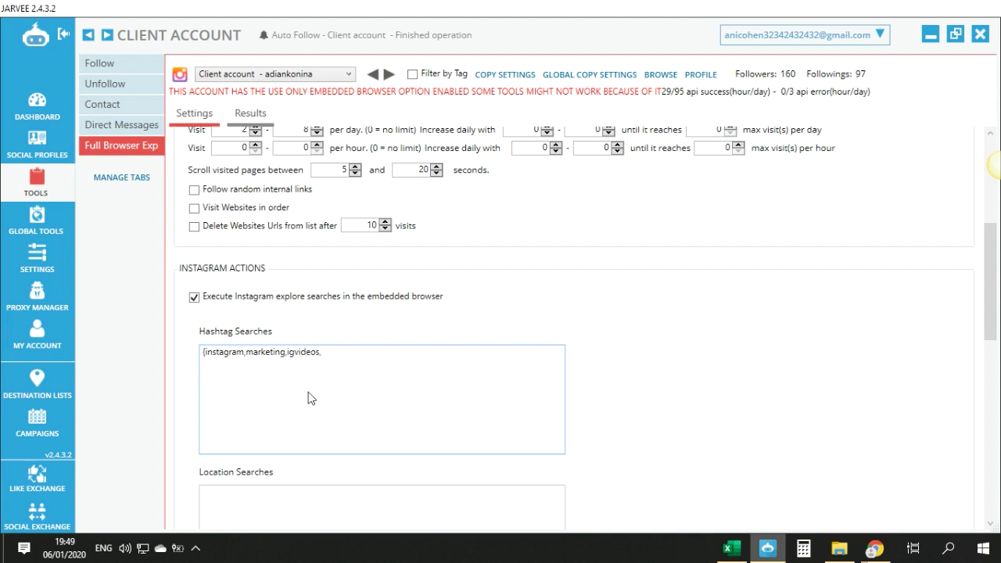
key("BackSpace")
type("}")
Enter {israel,tel aviv, modiin, span,usa, canda} as the location searches in the Instagram actions.
scroll(291, 424, "down", 2)
left_click(305, 427)
type("{")
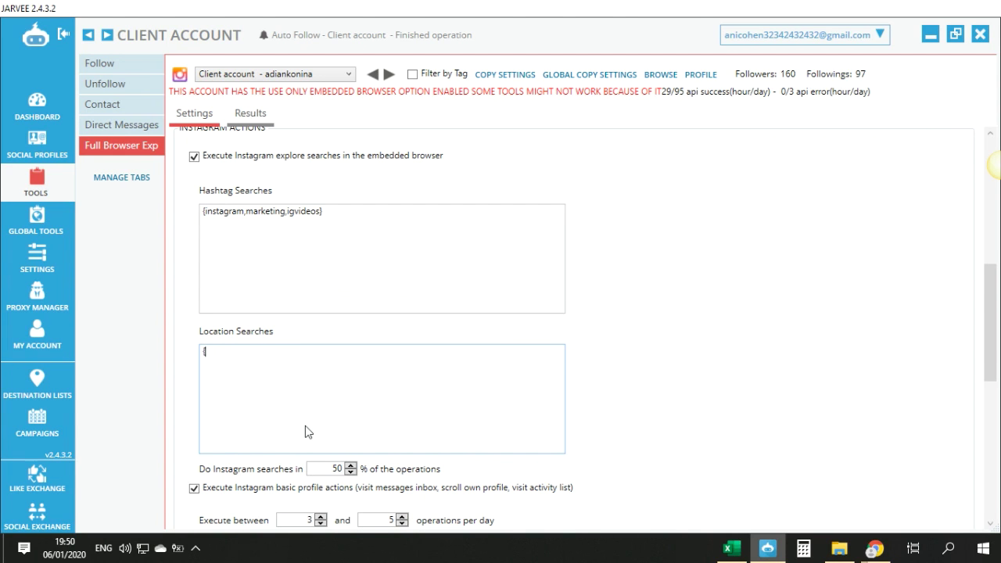
type("israel, tel aviv")
key("BackSpace")
key("BackSpace")
key("BackSpace")
key("BackSpace")
key("BackSpace")
key("BackSpace")
key("BackSpace")
key("BackSpace")
type("tel aviv")
type(", modinn")
key("BackSpace")
key("BackSpace")
type("in, span,use,")
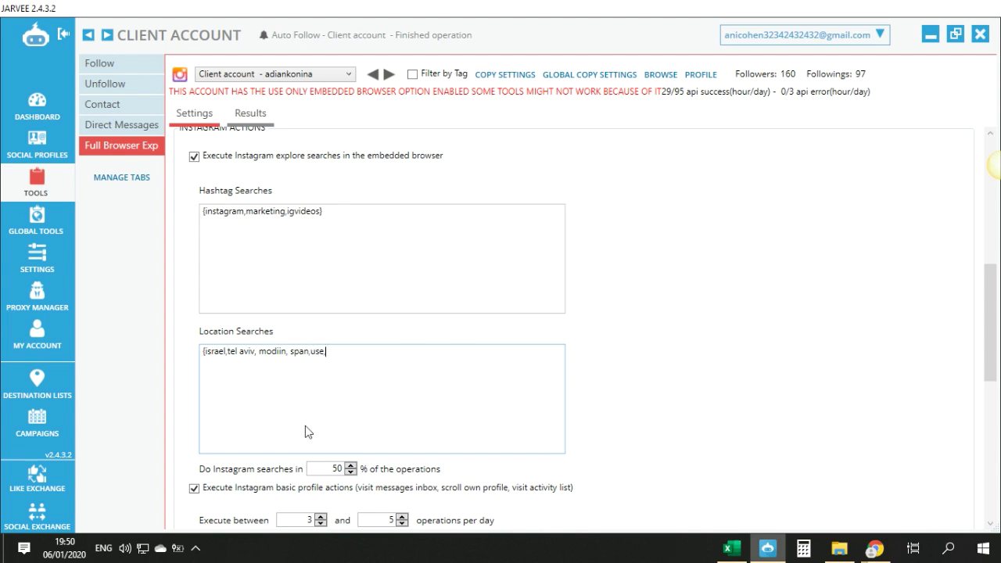
key("BackSpace")
key("BackSpace")
type("a, cn")
key("BackSpace")
type("anda}")
Review the websites to visit and tokens fields, start the Full Browser Exp tool and return to the tools overview.
scroll(376, 373, "down", 5)
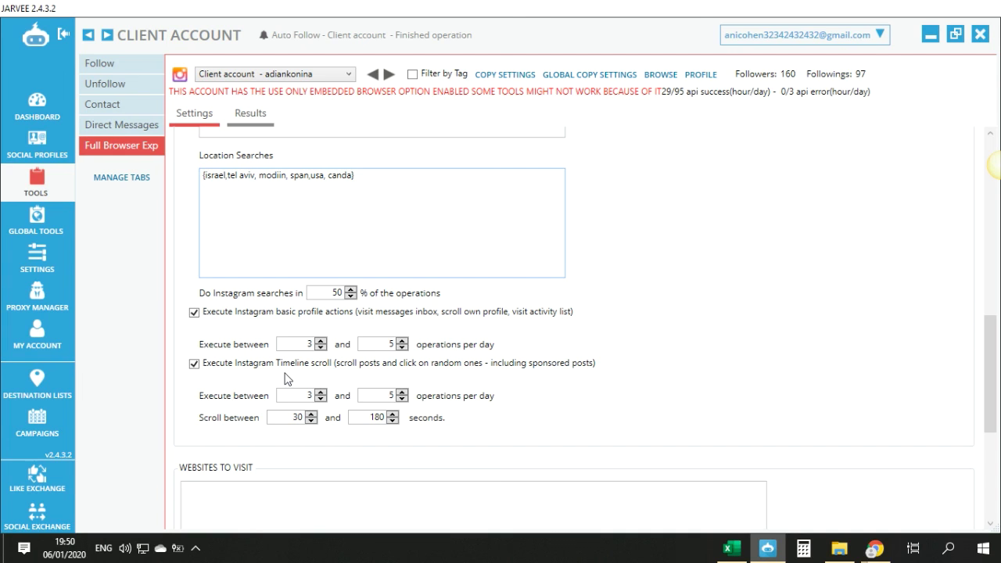
scroll(547, 290, "down", 5)
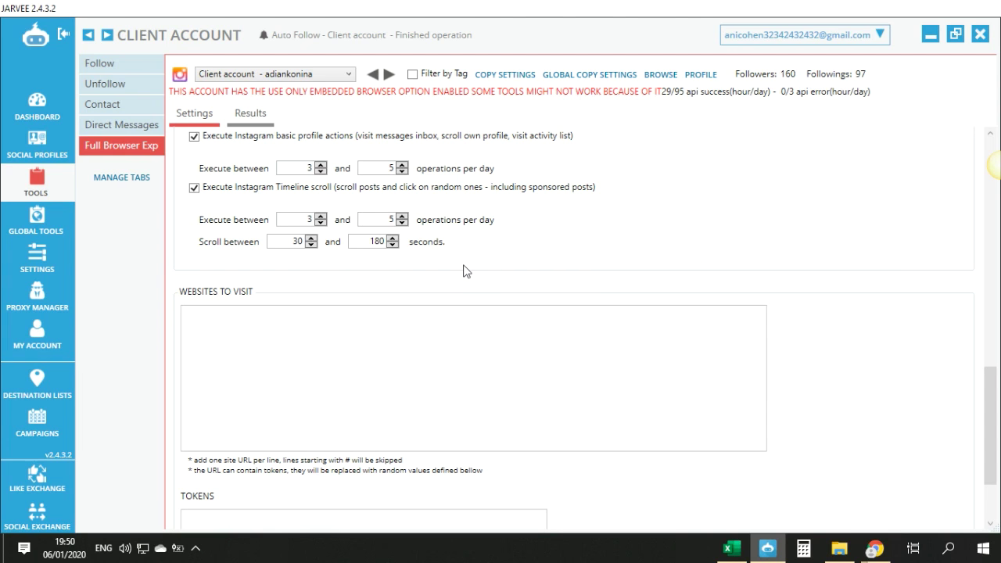
scroll(464, 268, "down", 3)
left_click(394, 273)
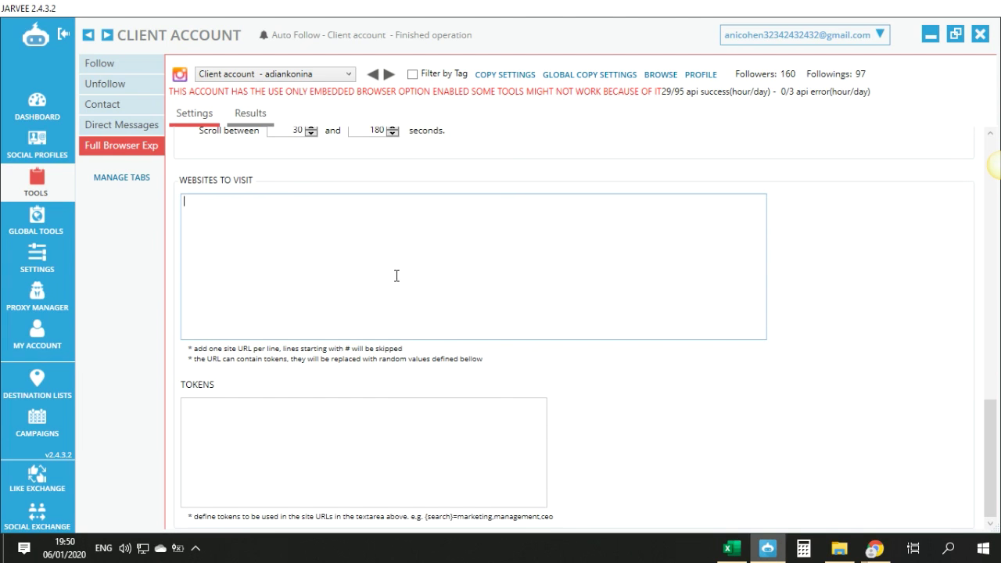
left_click(379, 457)
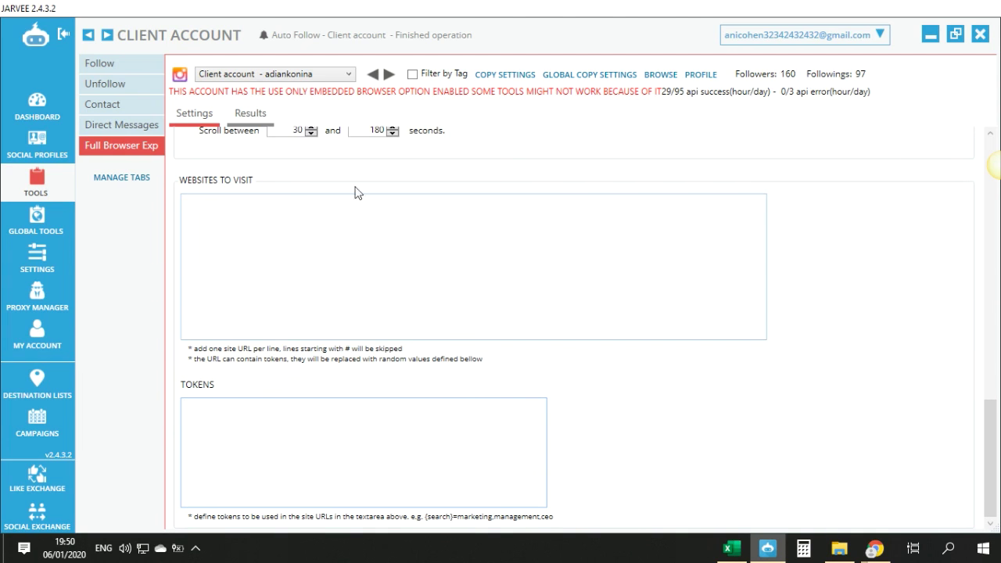
scroll(428, 313, "up", 10)
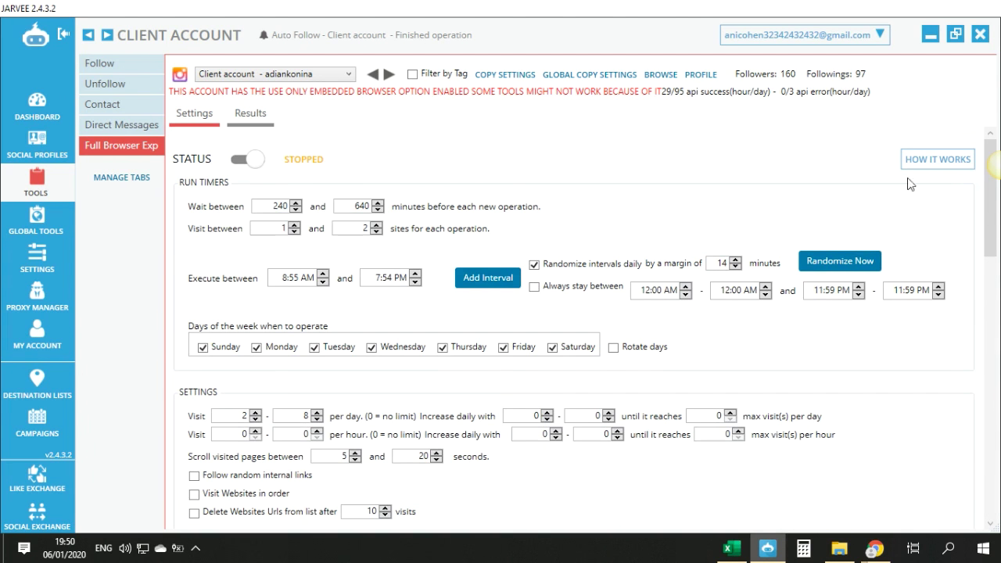
left_click(249, 159)
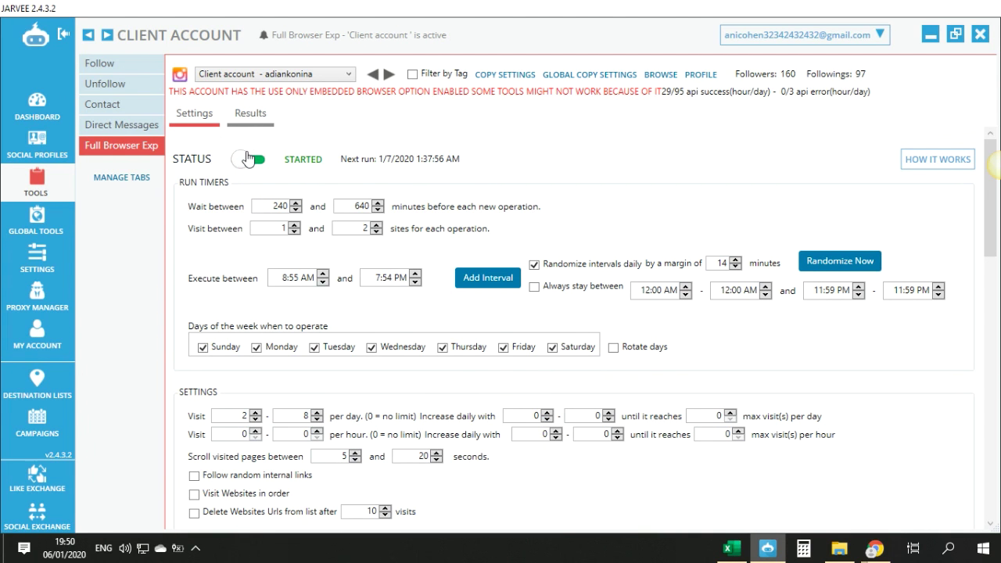
left_click(69, 188)
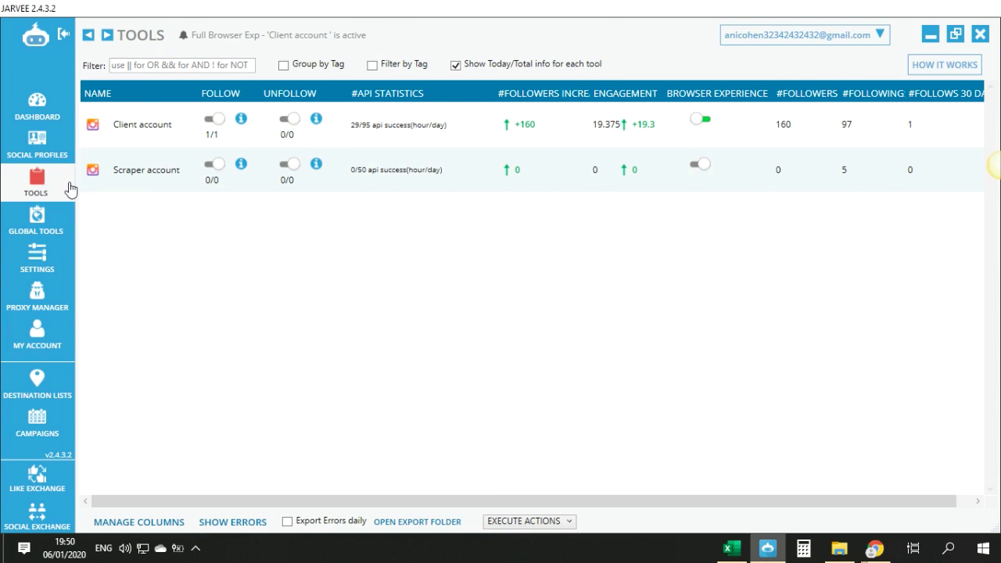
Switch to Chrome and review the Jarvee Winners - January 2020 document at the item on using the FBE.
mouse_move(874, 547)
left_click(907, 491)
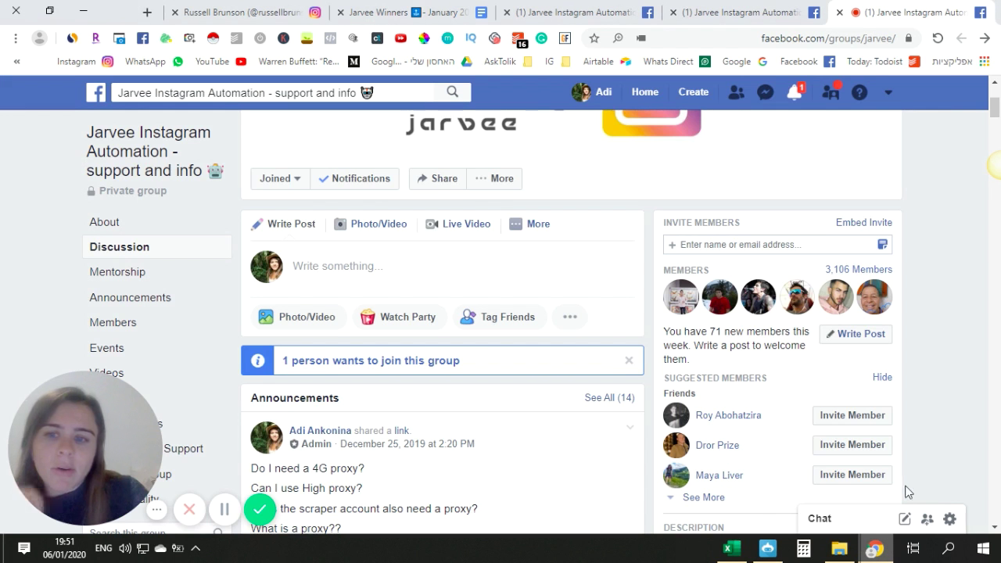
left_click(400, 13)
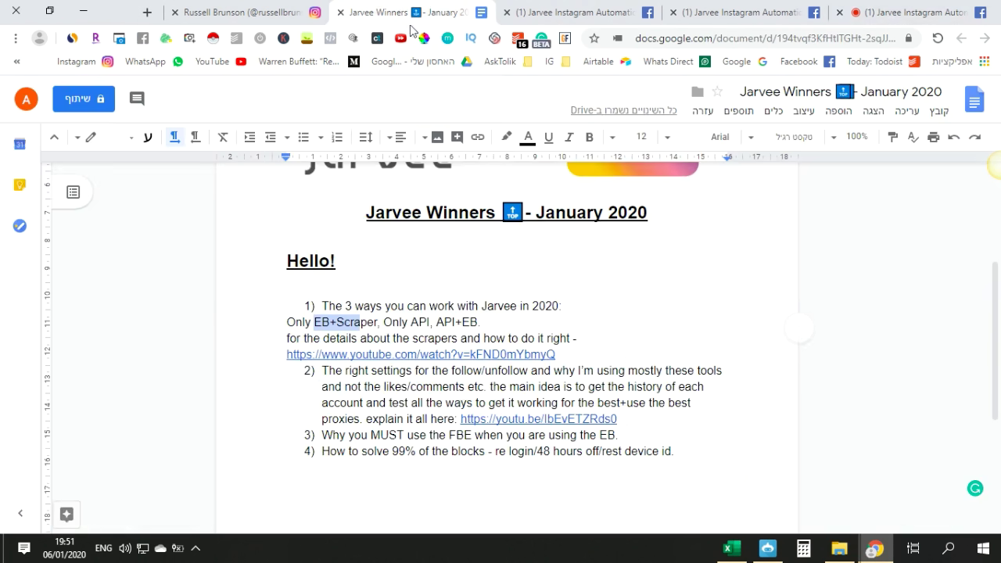
left_click(412, 435)
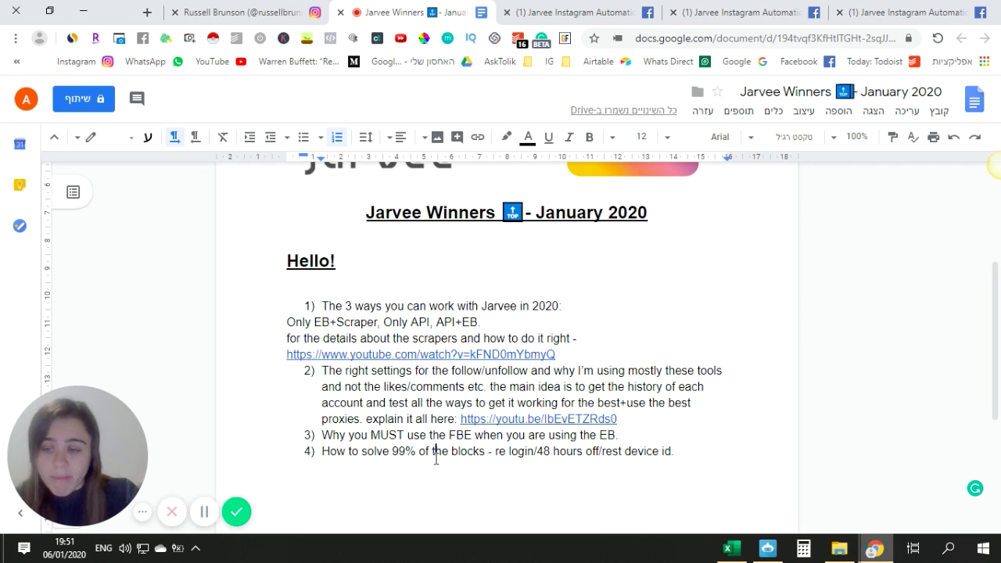
Open the Jarvee Instagram Automation group's post in Facebook and read through its text and list of video links.
left_click(566, 11)
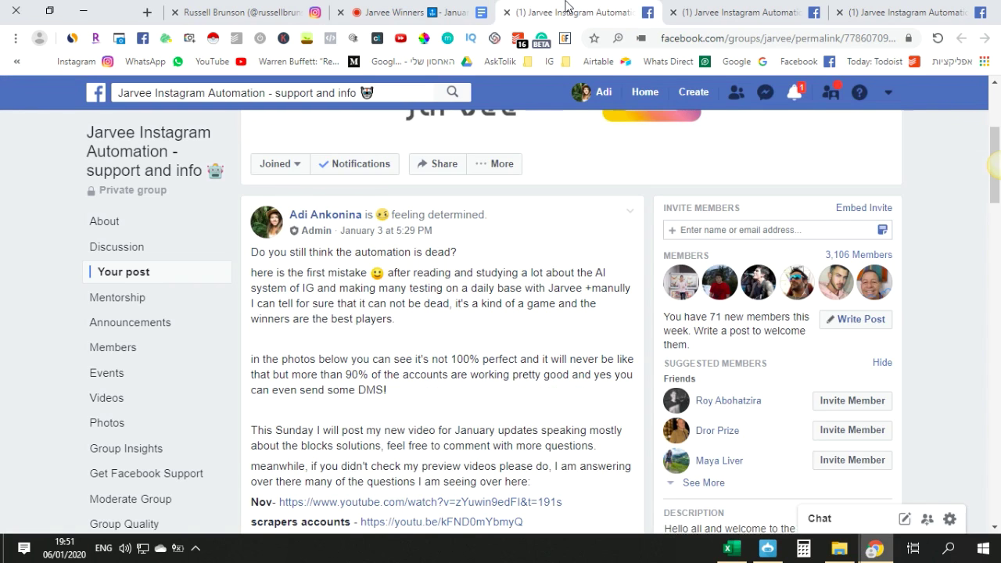
scroll(641, 345, "down", 3)
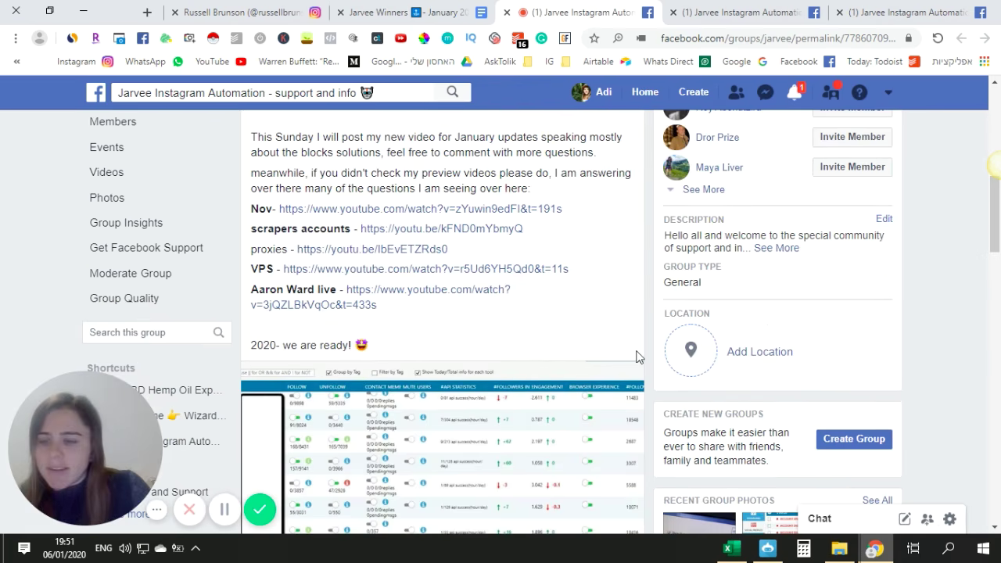
scroll(637, 360, "up", 2)
scroll(634, 367, "up", 3)
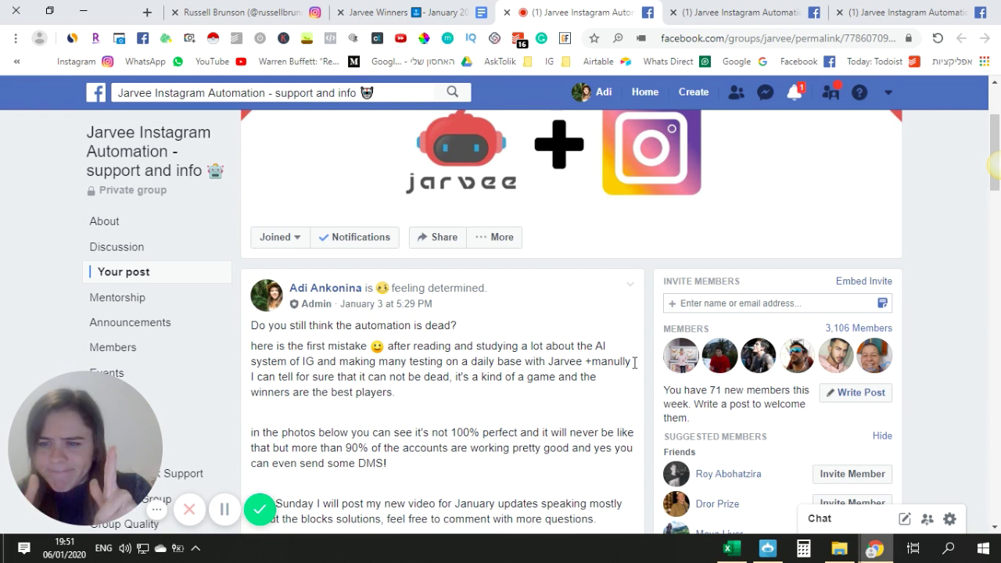
scroll(635, 362, "down", 3)
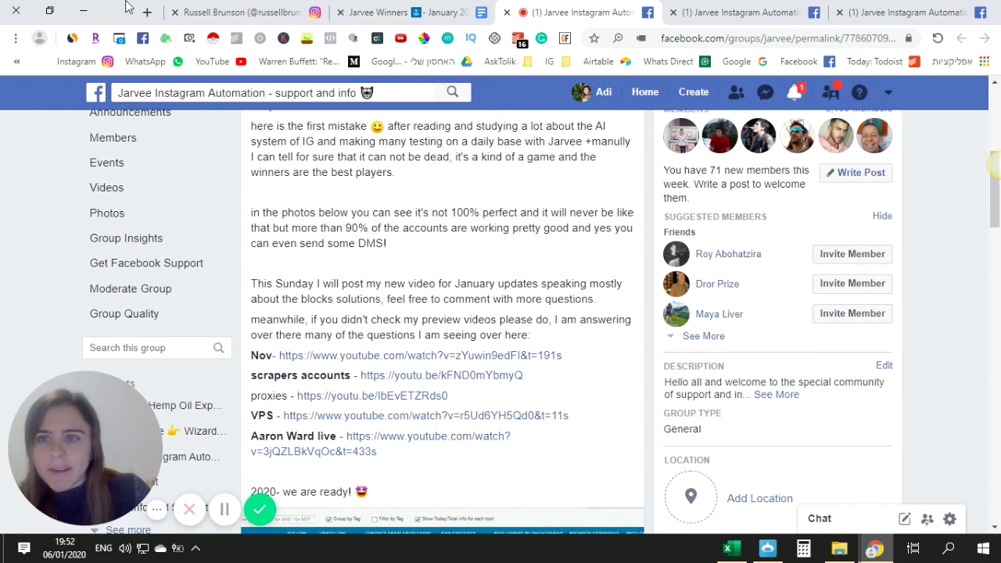
Open the Doctor Jarvee VIP Club page on asktolik.com in a new browser tab and view its introductory video section.
left_click(145, 11)
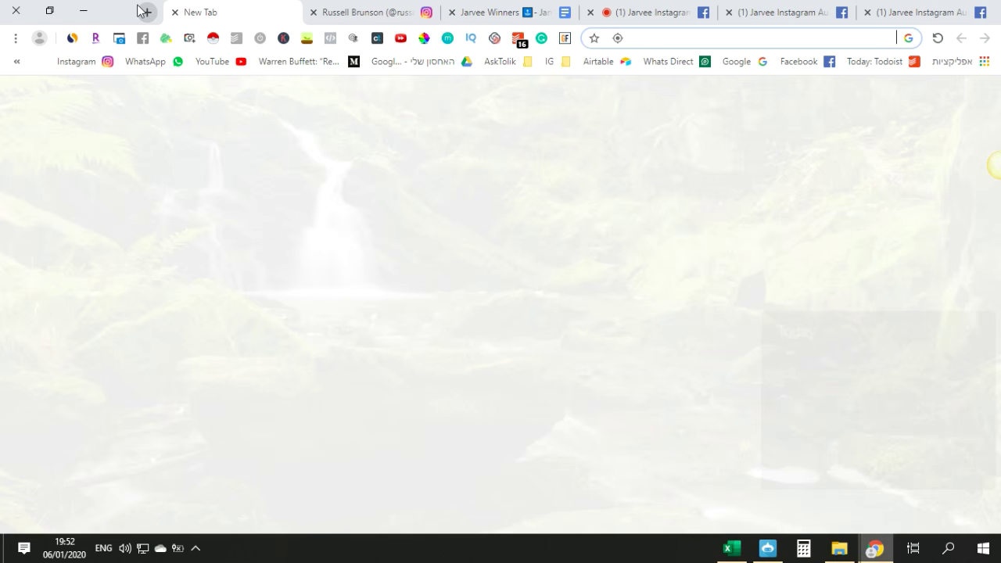
type("doctor")
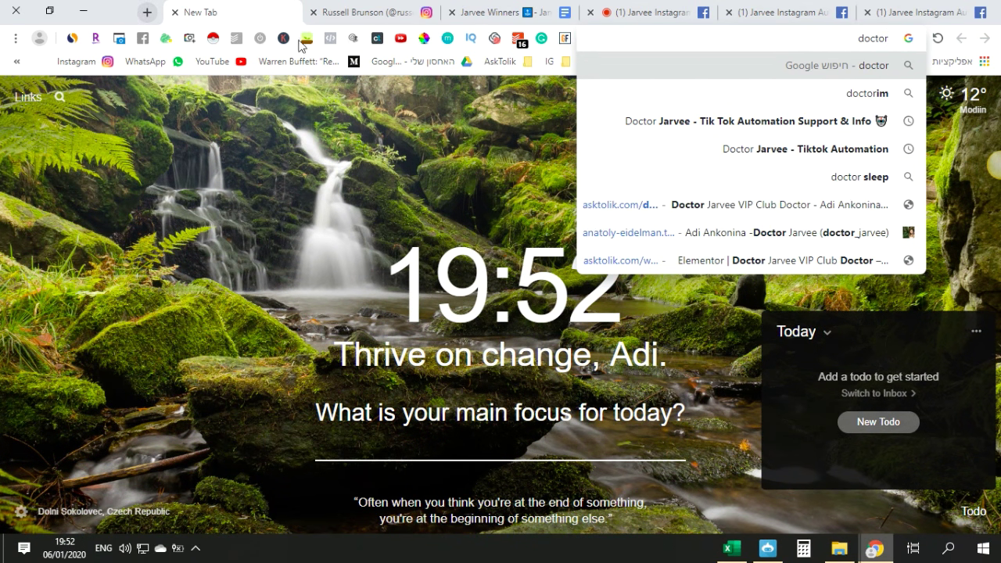
left_click(645, 200)
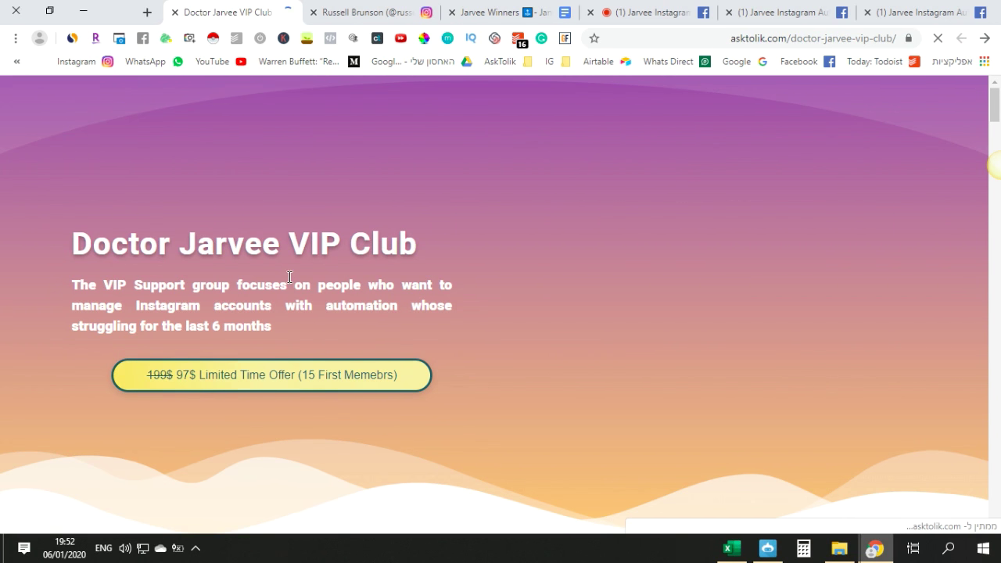
scroll(289, 277, "down", 1)
scroll(289, 277, "down", 3)
scroll(291, 280, "down", 7)
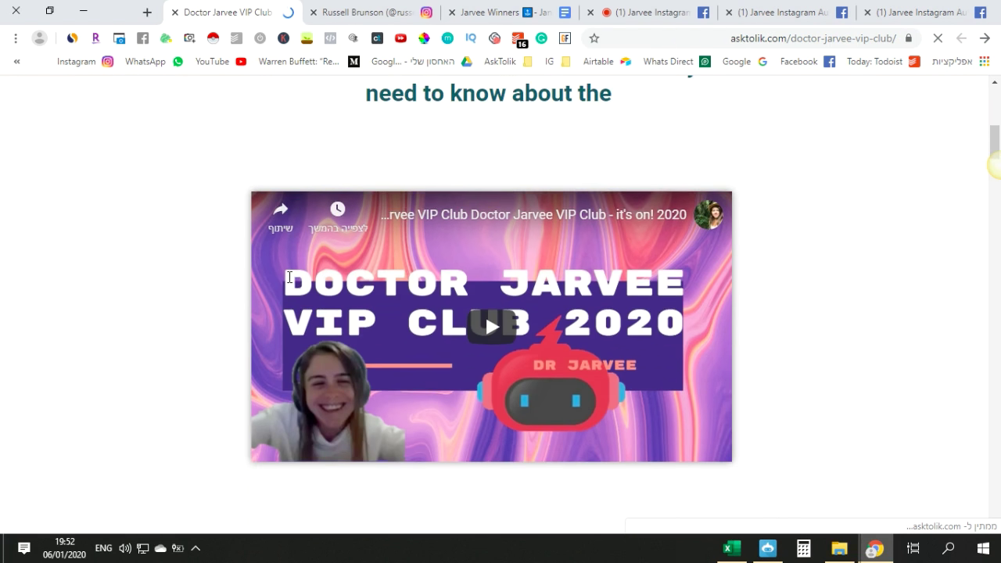